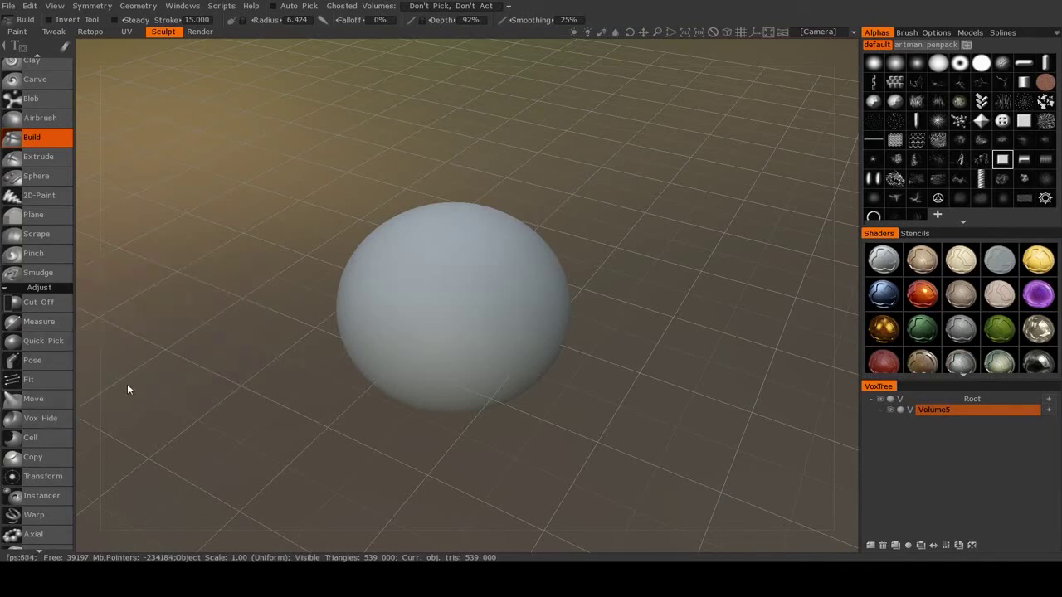
# - Cut a polygon-shaped notch out of the sphere's upper right edge with the Cut Off tool and inspect it from above
pyautogui.scroll(-2, 42, 302)
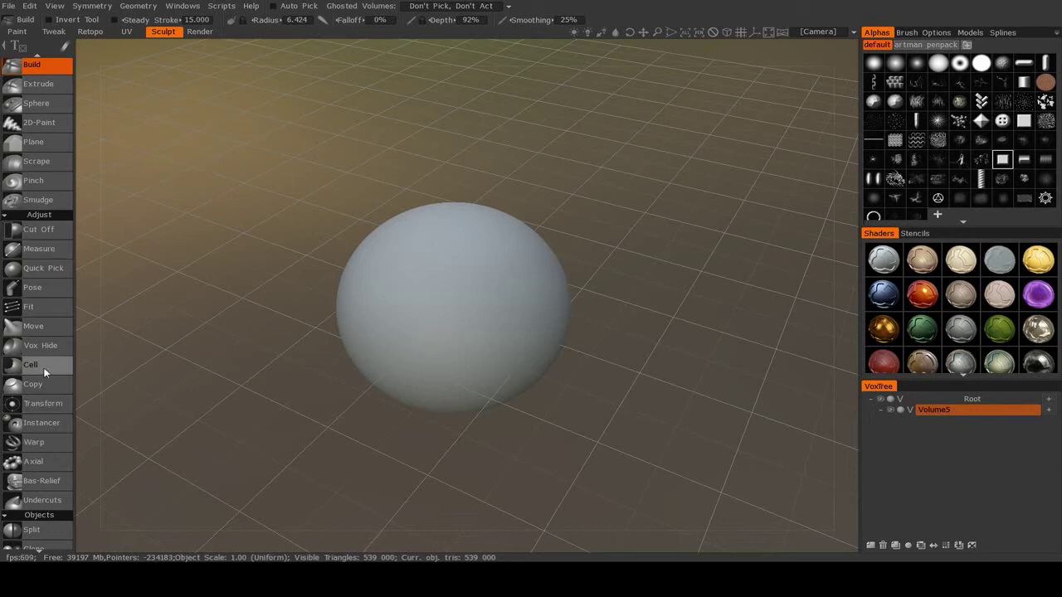
pyautogui.click(42, 232)
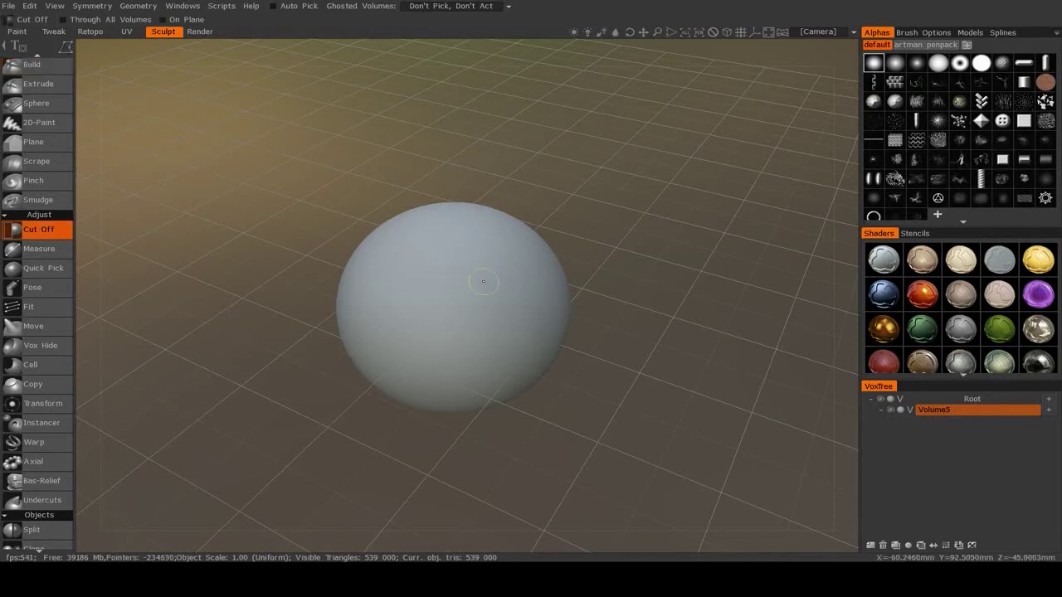
pyautogui.keyDown('alt'); pyautogui.moveTo(555, 311); pyautogui.dragTo(606, 341); pyautogui.keyUp('alt')
pyautogui.scroll(1, 605, 341)
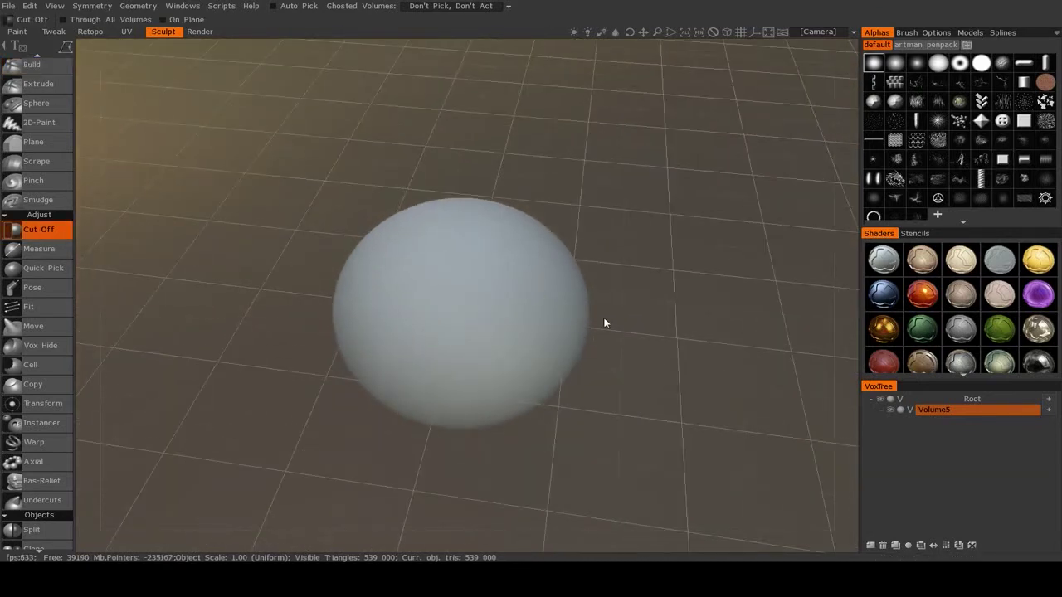
pyautogui.keyDown('alt'); pyautogui.moveTo(613, 296); pyautogui.dragTo(580, 270); pyautogui.keyUp('alt')
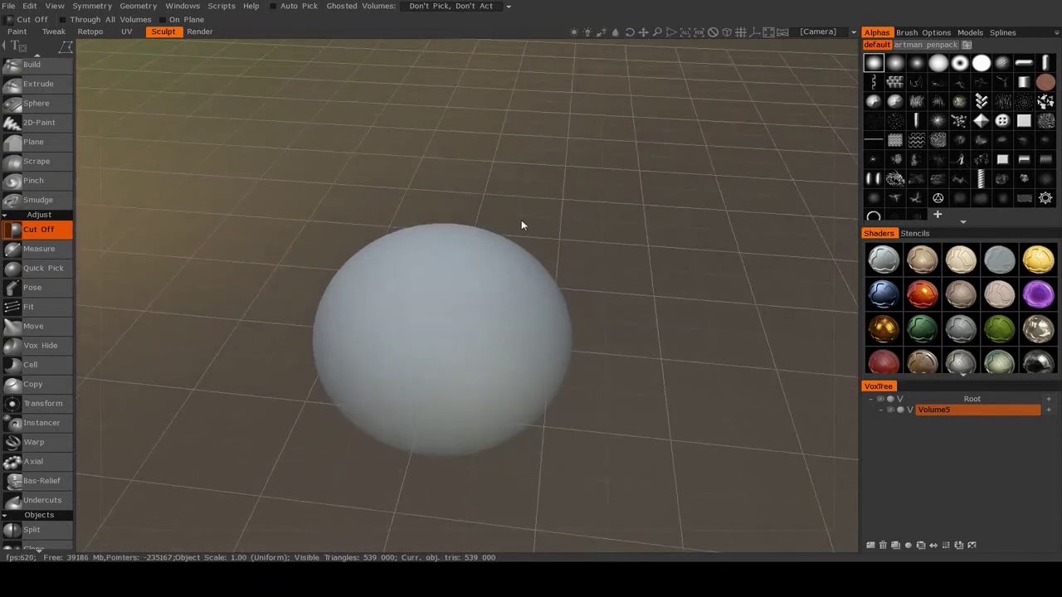
pyautogui.moveTo(518, 222); pyautogui.dragTo(562, 238)
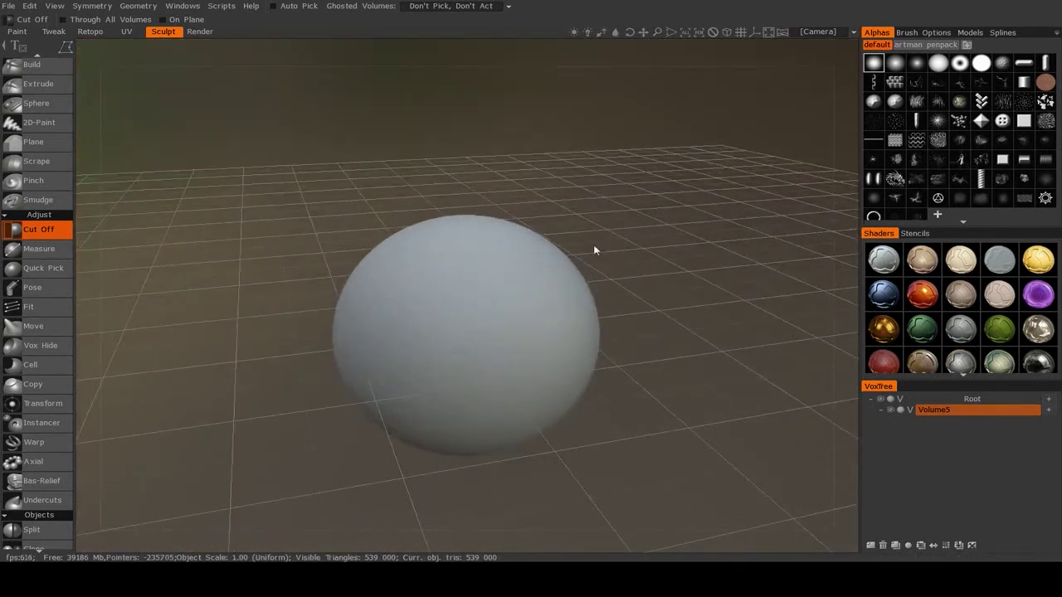
pyautogui.moveTo(535, 288); pyautogui.dragTo(515, 283)
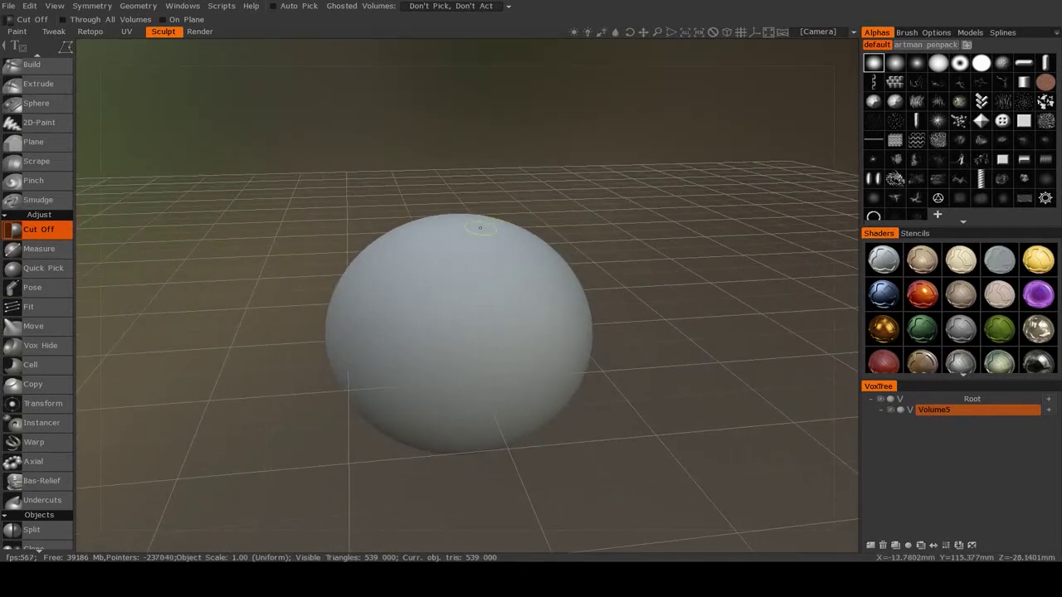
pyautogui.moveTo(62, 47)
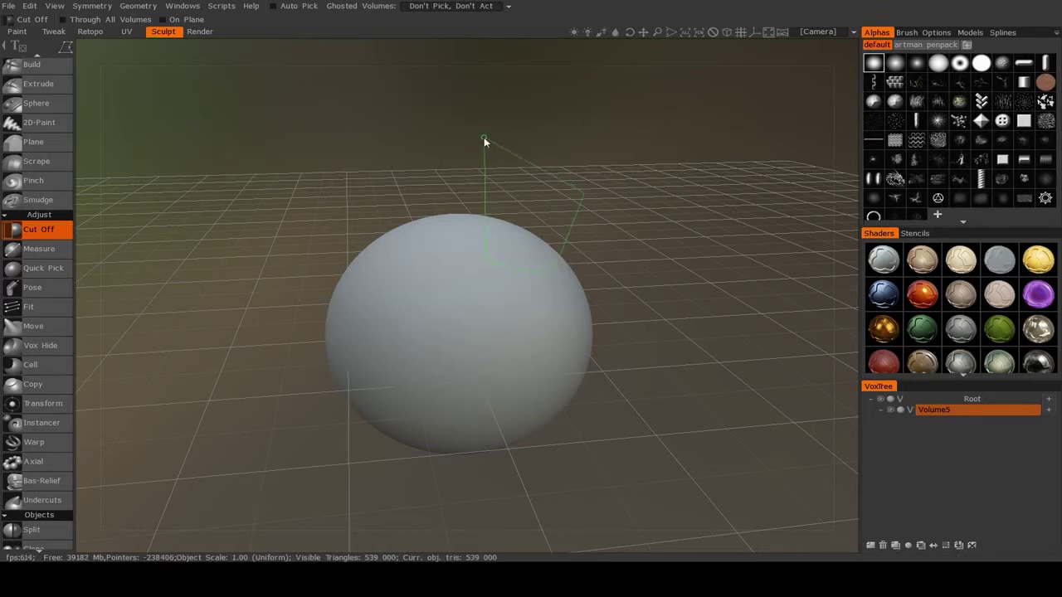
pyautogui.click(485, 139)
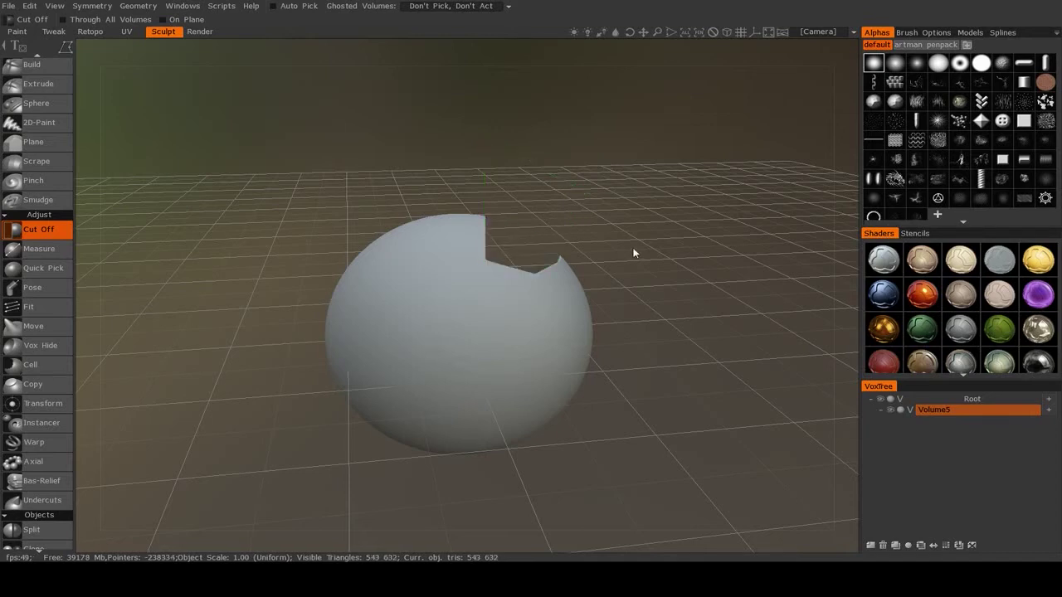
pyautogui.moveTo(661, 258); pyautogui.dragTo(465, 335)
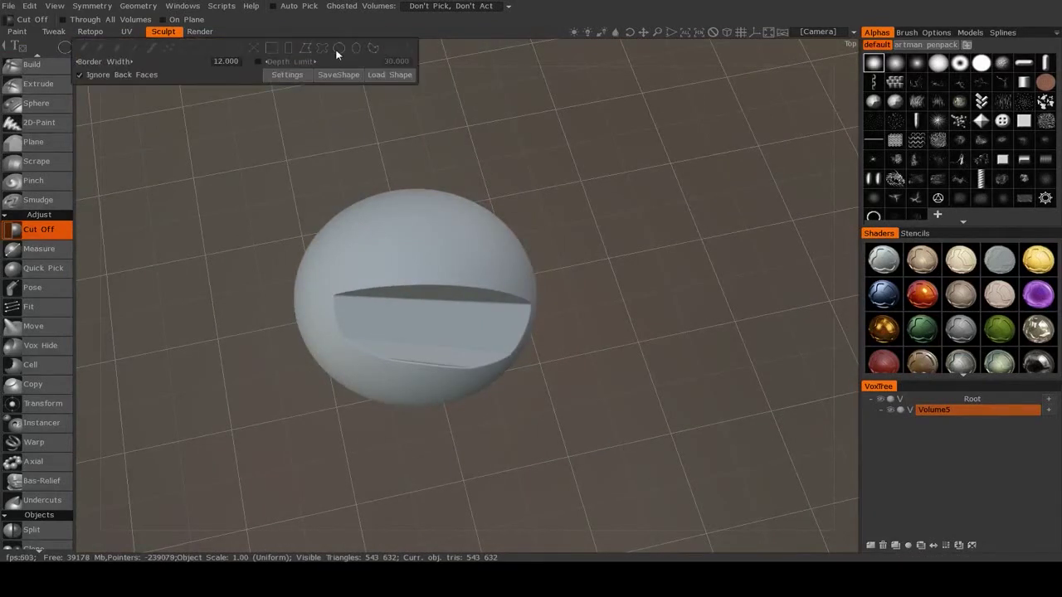
# - Set the Cut Off selection shape to circle and undo the polygonal notch in the sphere
pyautogui.click(337, 54)
pyautogui.moveTo(433, 282)
pyautogui.keyDown('alt'); pyautogui.mouseDown()
pyautogui.moveTo(434, 312)
pyautogui.moveTo(431, 300)
pyautogui.mouseUp(); pyautogui.keyUp('alt')
pyautogui.keyDown('alt'); pyautogui.moveTo(456, 352); pyautogui.dragTo(706, 98); pyautogui.keyUp('alt')
pyautogui.hotkey('ctrl', 'z')
pyautogui.moveTo(657, 273); pyautogui.dragTo(583, 415)
pyautogui.hotkey('ctrl', 'z')
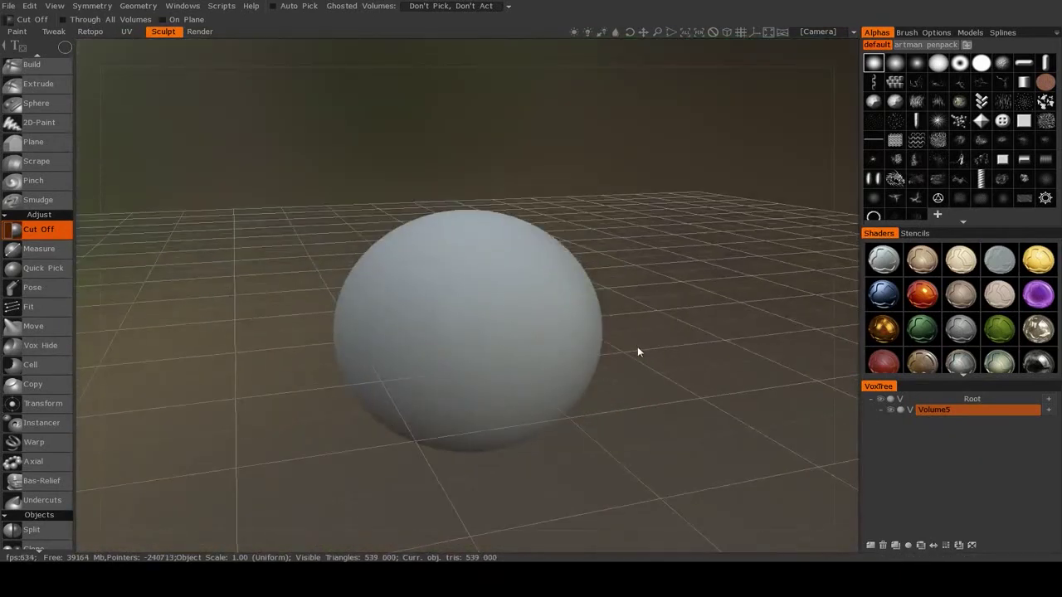
# - Cut a circular hole through the sphere from the back in perspective view and inspect its taper from the opposite side
pyautogui.moveTo(652, 365); pyautogui.dragTo(629, 352)
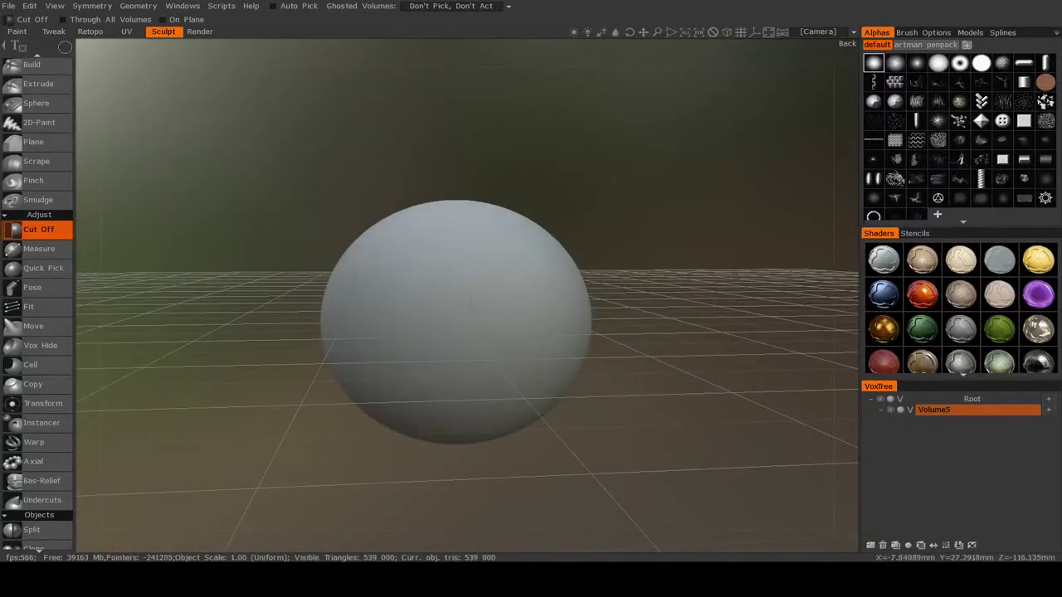
pyautogui.scroll(2, 478, 304)
pyautogui.scroll(2, 427, 301)
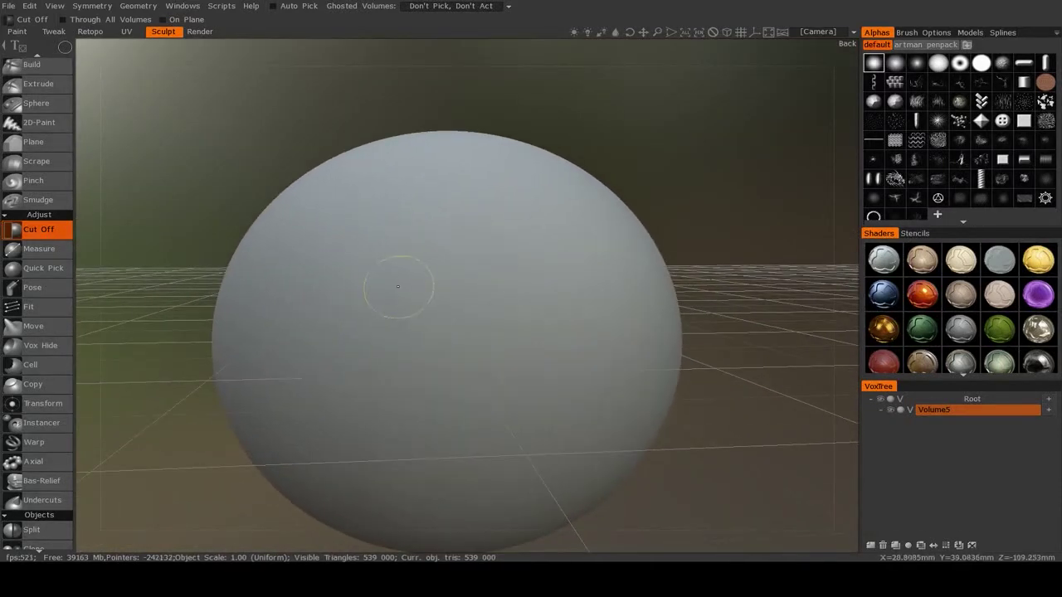
pyautogui.moveTo(481, 332); pyautogui.dragTo(462, 342)
pyautogui.keyDown('alt'); pyautogui.moveTo(581, 332); pyautogui.dragTo(277, 327); pyautogui.keyUp('alt')
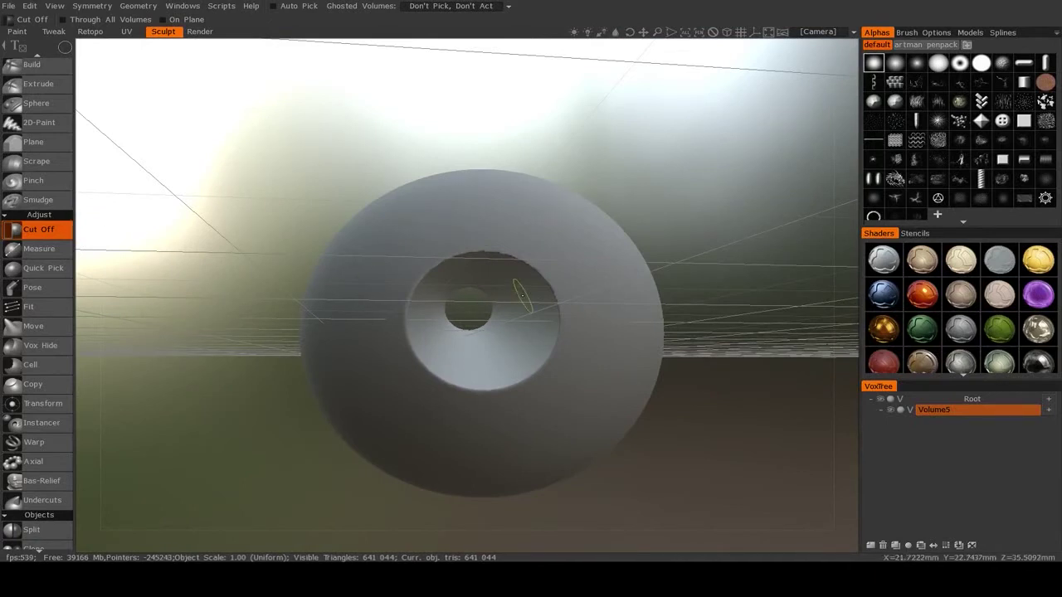
pyautogui.keyDown('alt'); pyautogui.moveTo(519, 297); pyautogui.dragTo(634, 335); pyautogui.keyUp('alt')
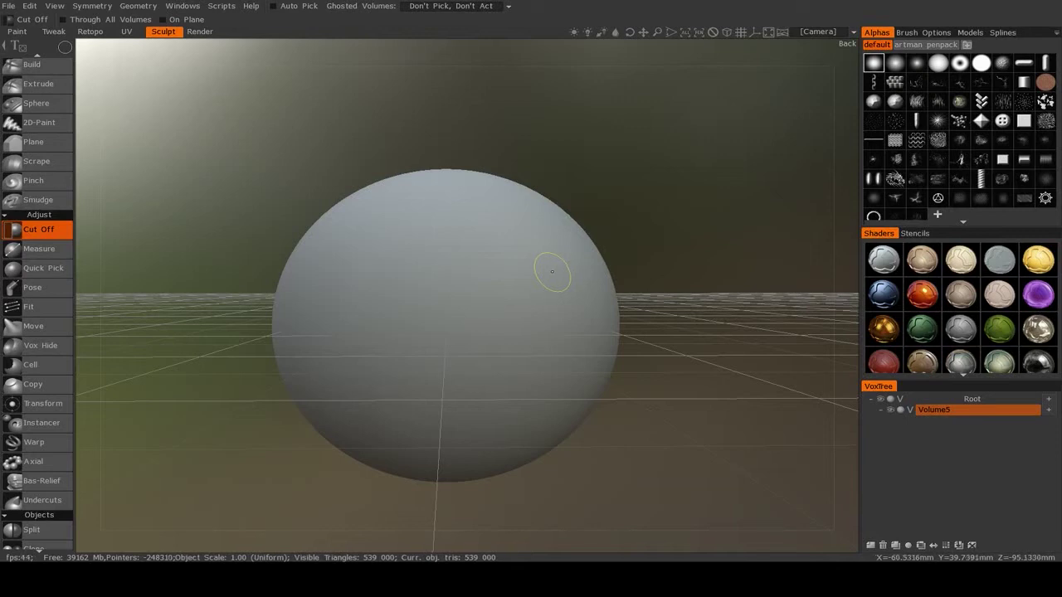
# - Switch the camera to orthographic projection and view the sphere from the top, bottom and front
pyautogui.moveTo(560, 254)
pyautogui.mouseDown(button='right')
pyautogui.moveTo(523, 301)
pyautogui.moveTo(556, 259)
pyautogui.mouseUp(button='right')
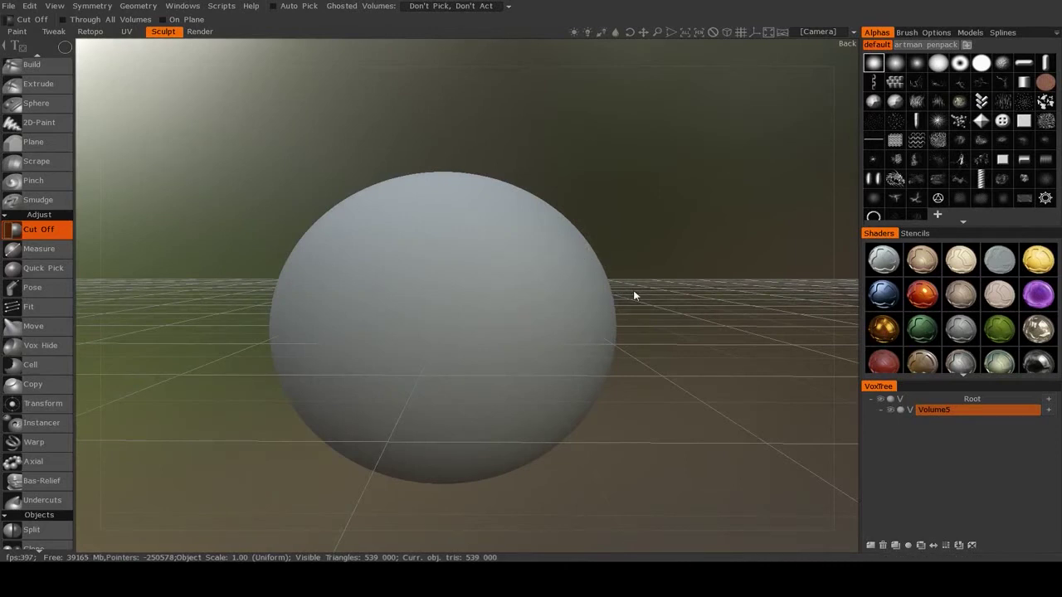
pyautogui.moveTo(624, 285); pyautogui.dragTo(629, 281)
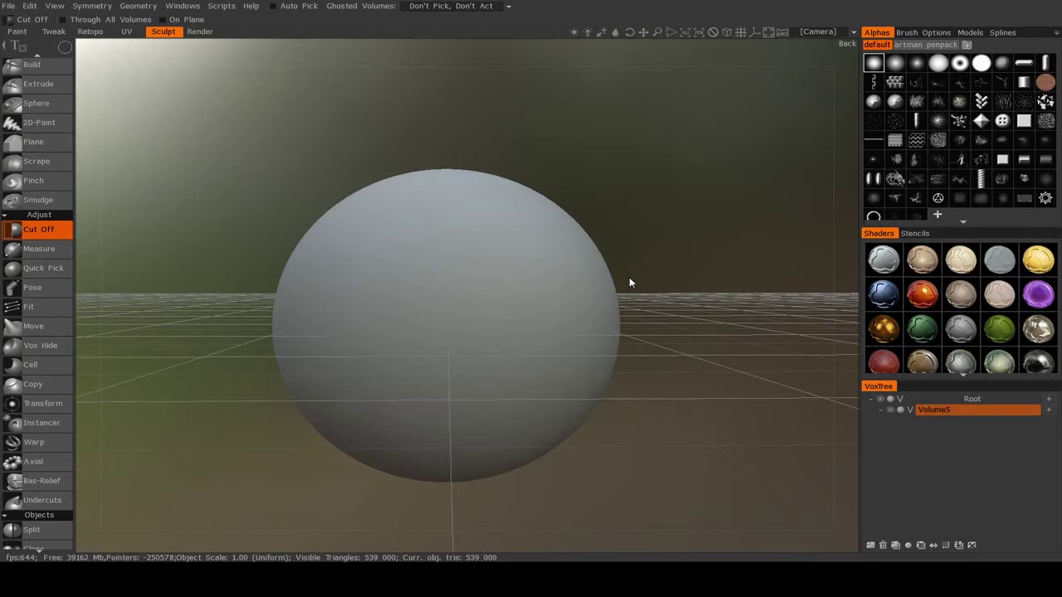
pyautogui.press('KP_5')
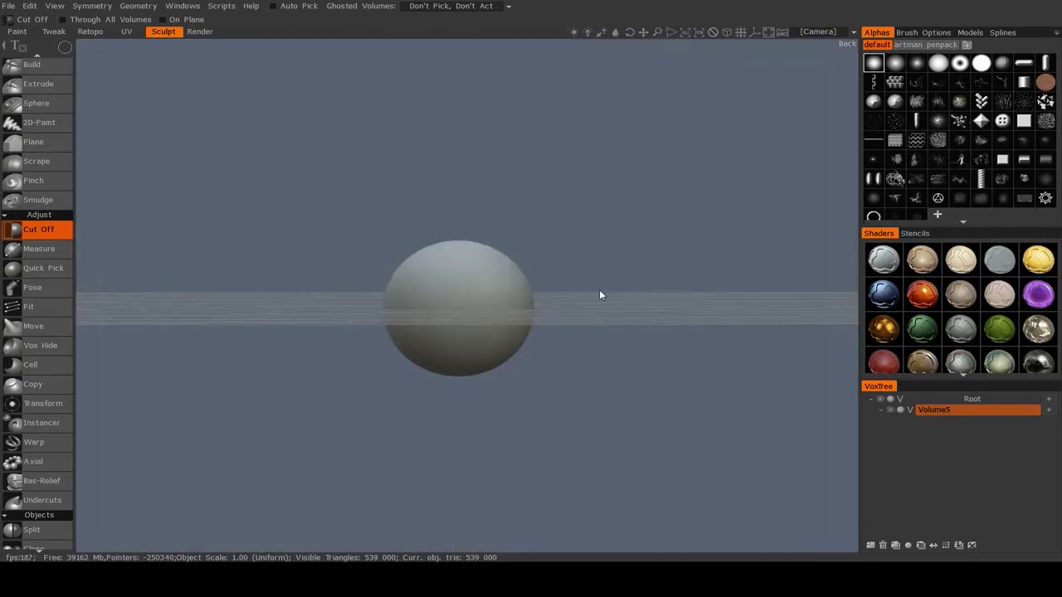
pyautogui.moveTo(601, 295); pyautogui.dragTo(446, 336)
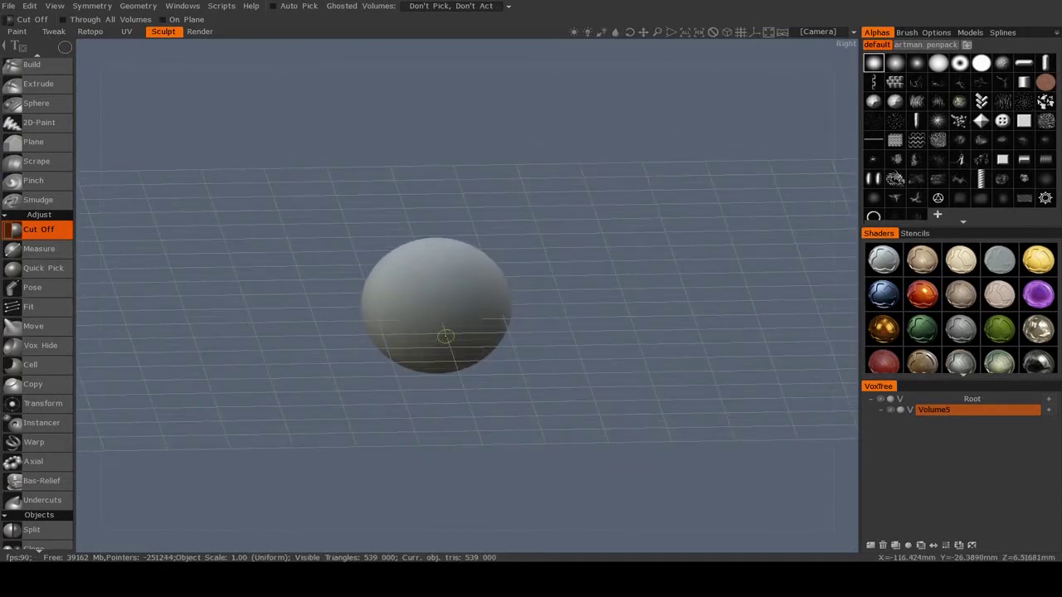
pyautogui.press('KP_2')
pyautogui.press('KP_7')
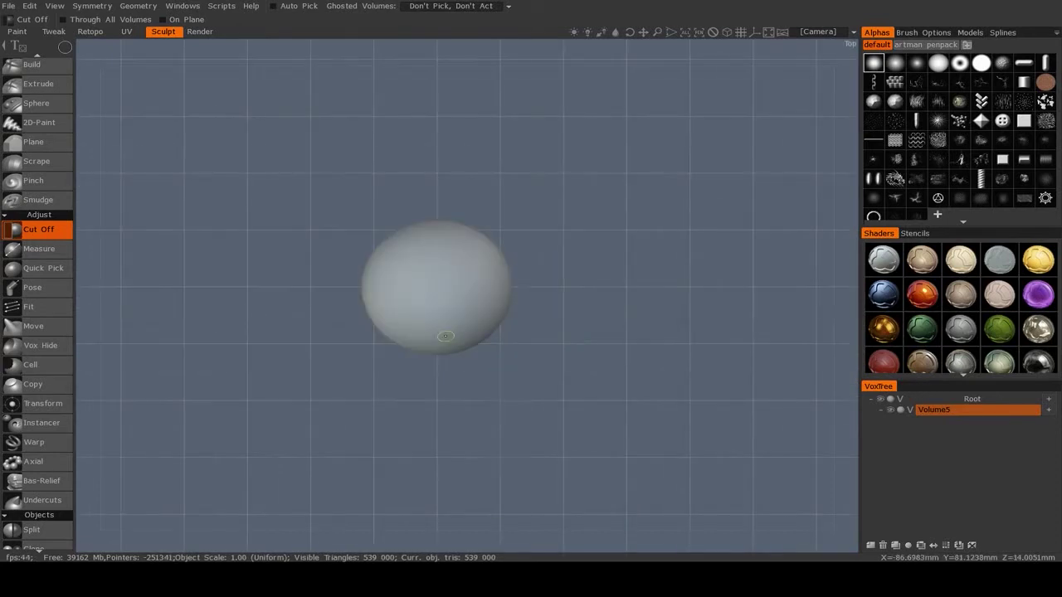
pyautogui.press('ctrl+KP_7')
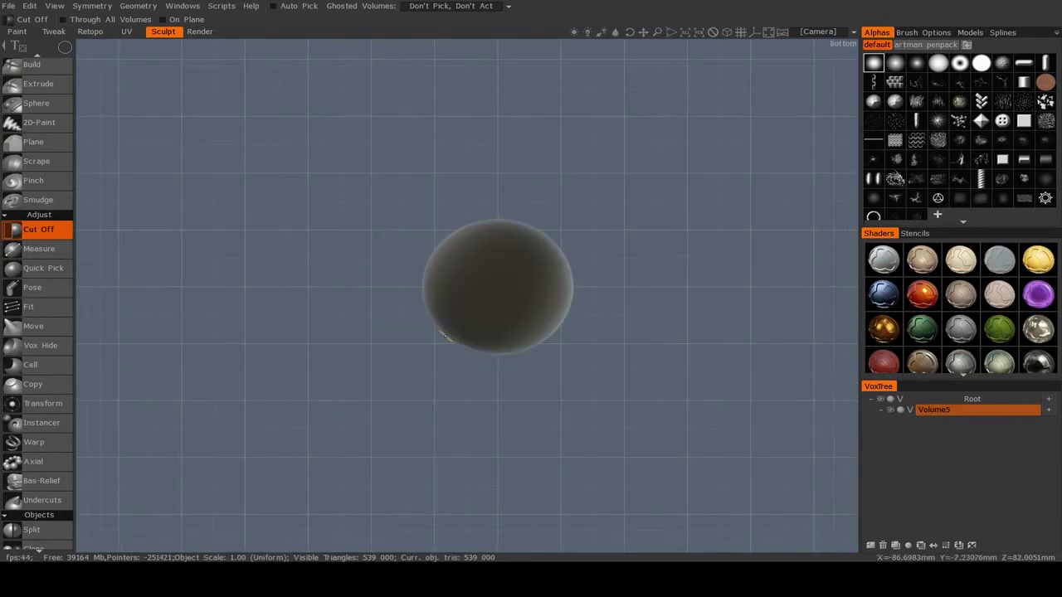
pyautogui.press('KP_1')
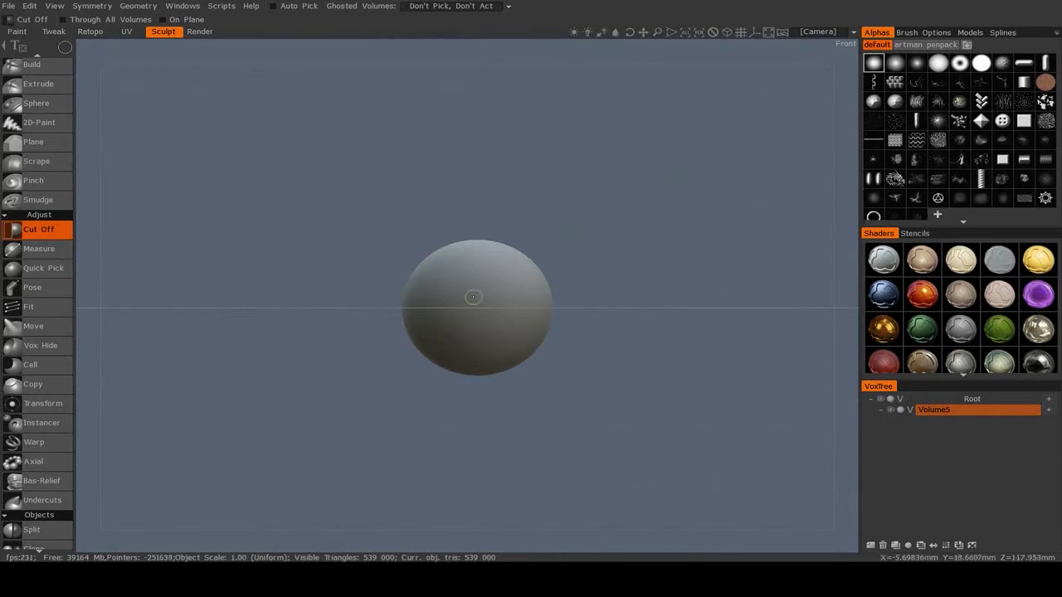
# - Cut a small circular hole just above the sphere's centre from the front view and return to perspective to inspect it
pyautogui.scroll(2, 435, 283)
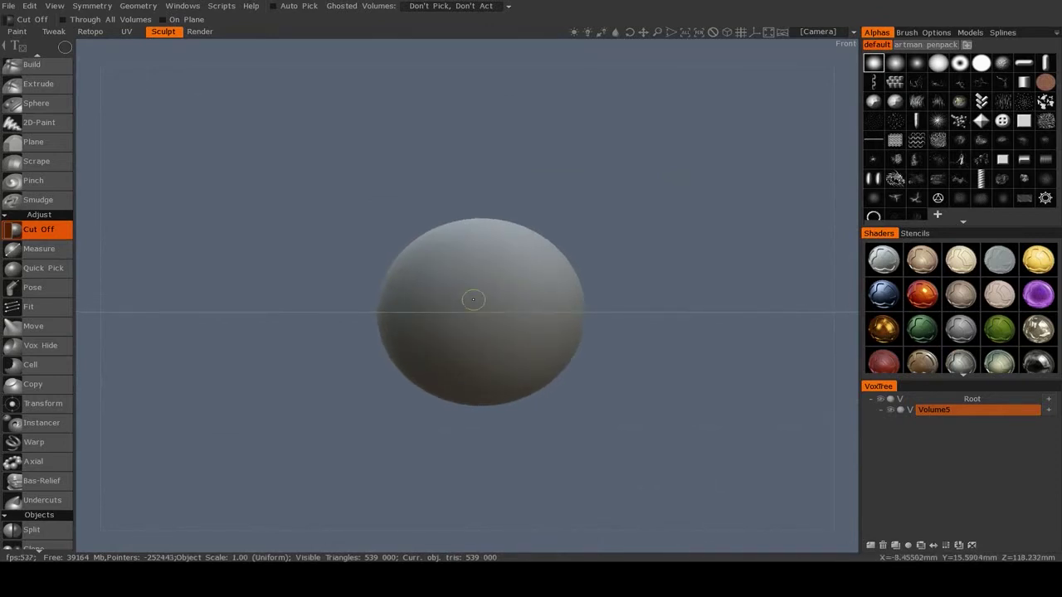
pyautogui.moveTo(502, 311); pyautogui.dragTo(503, 309)
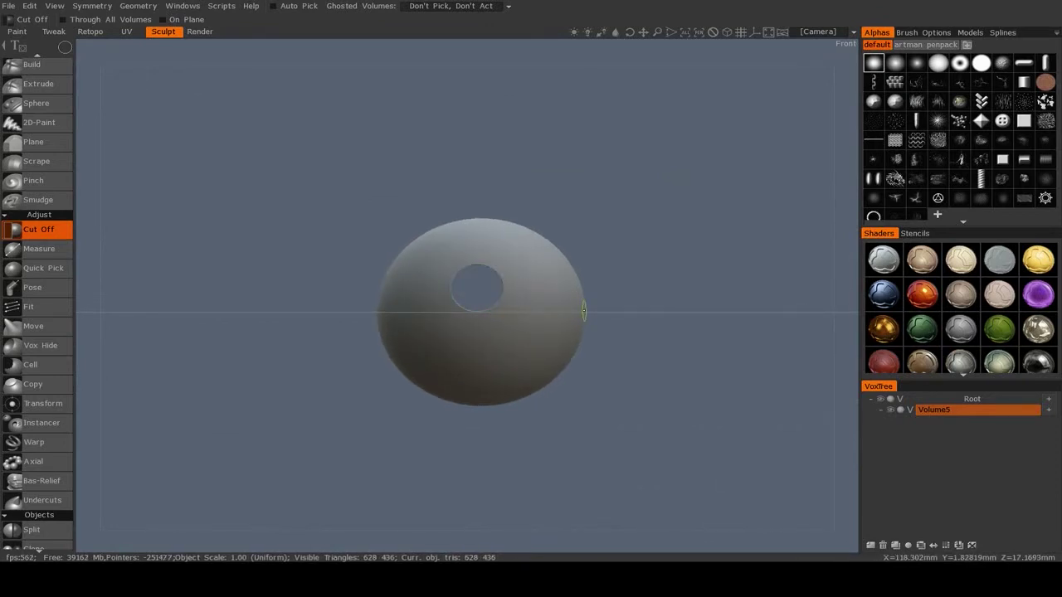
pyautogui.press('KP_5')
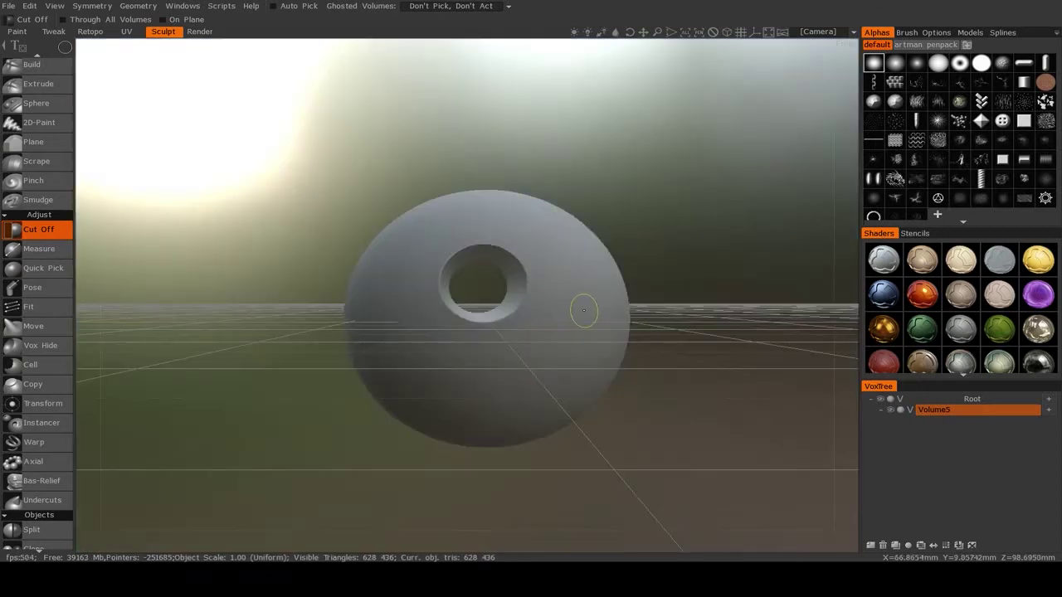
pyautogui.keyDown('alt'); pyautogui.moveTo(584, 311); pyautogui.dragTo(577, 285); pyautogui.keyUp('alt')
pyautogui.moveTo(273, 290); pyautogui.dragTo(100, 68)
# - Cut the sphere along a closed spline outline with rounded lower points and sharp corners at its top and upper right points
pyautogui.moveTo(64, 48)
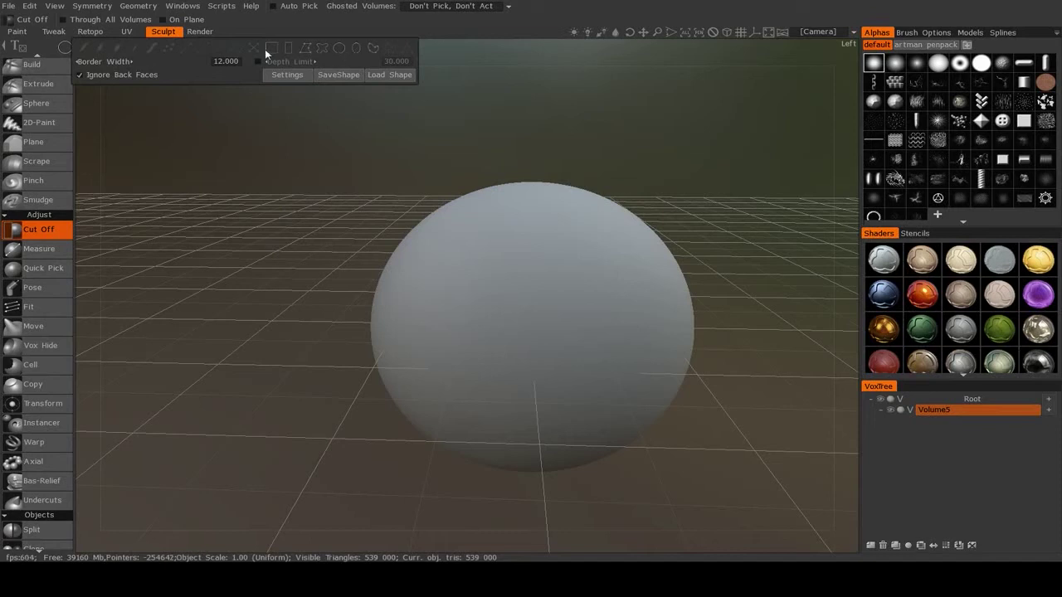
pyautogui.click(373, 52)
pyautogui.keyDown('alt'); pyautogui.moveTo(503, 301); pyautogui.dragTo(458, 304); pyautogui.keyUp('alt')
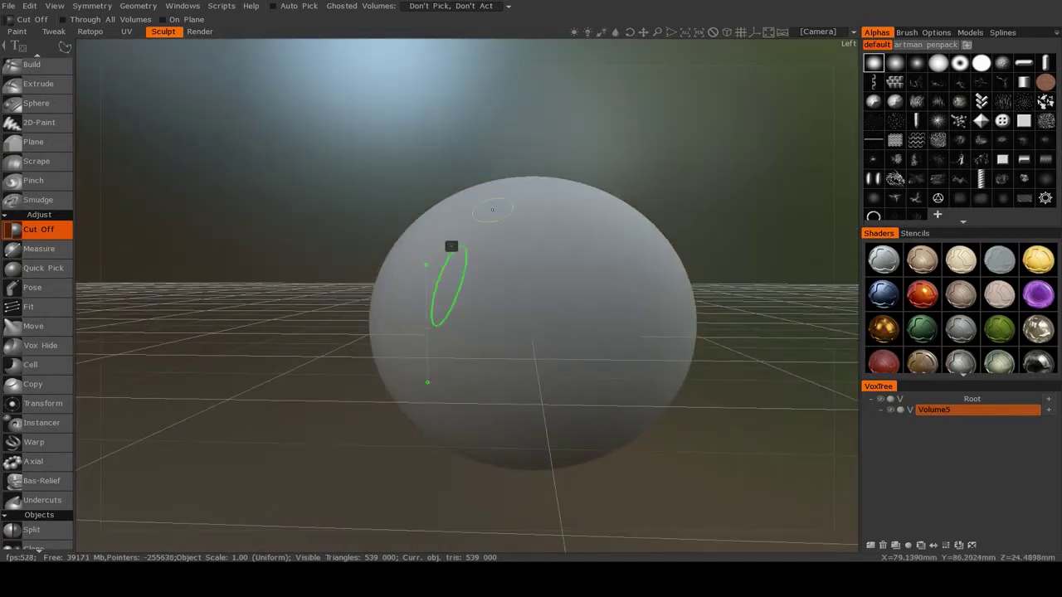
pyautogui.moveTo(513, 208); pyautogui.dragTo(604, 357)
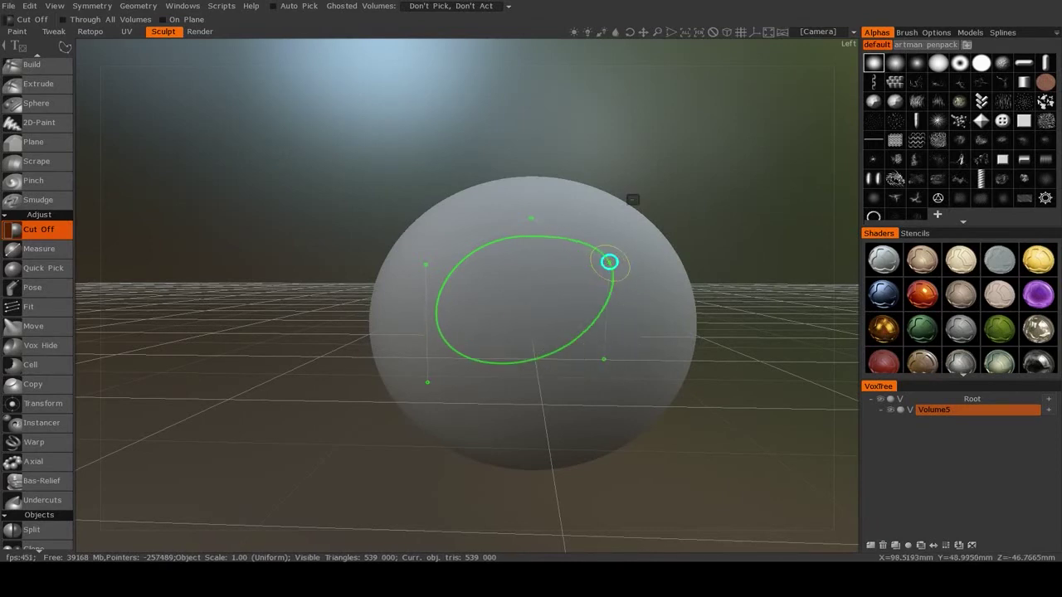
pyautogui.click(531, 217)
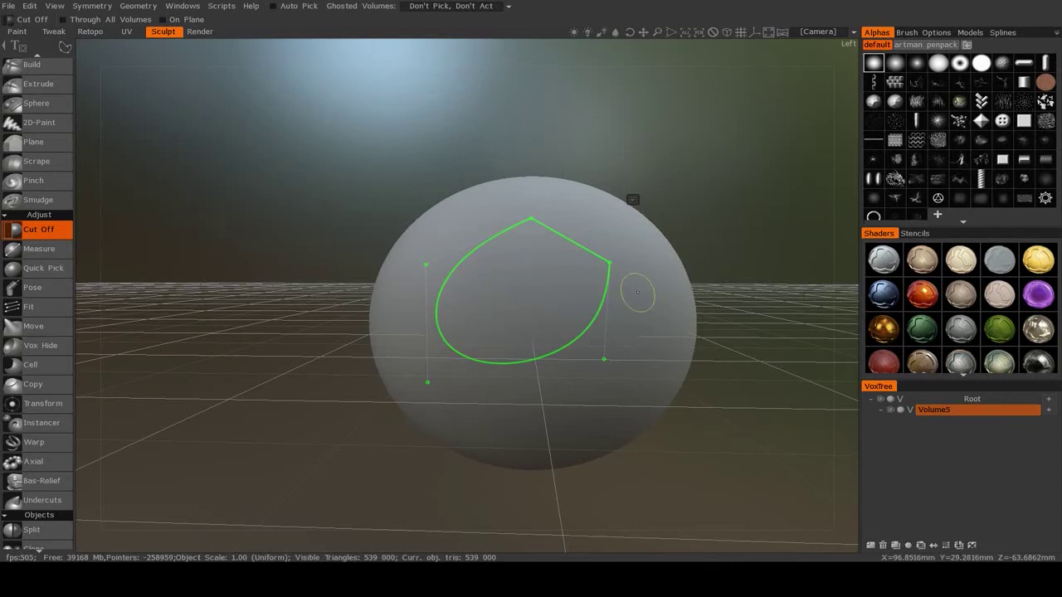
pyautogui.press('Return')
pyautogui.keyDown('alt'); pyautogui.moveTo(654, 290); pyautogui.dragTo(632, 296); pyautogui.keyUp('alt')
pyautogui.scroll(2, 644, 302)
# - Undo the spline-shaped cut and clear the spline outline from the sphere
pyautogui.hotkey('ctrl', 'z')
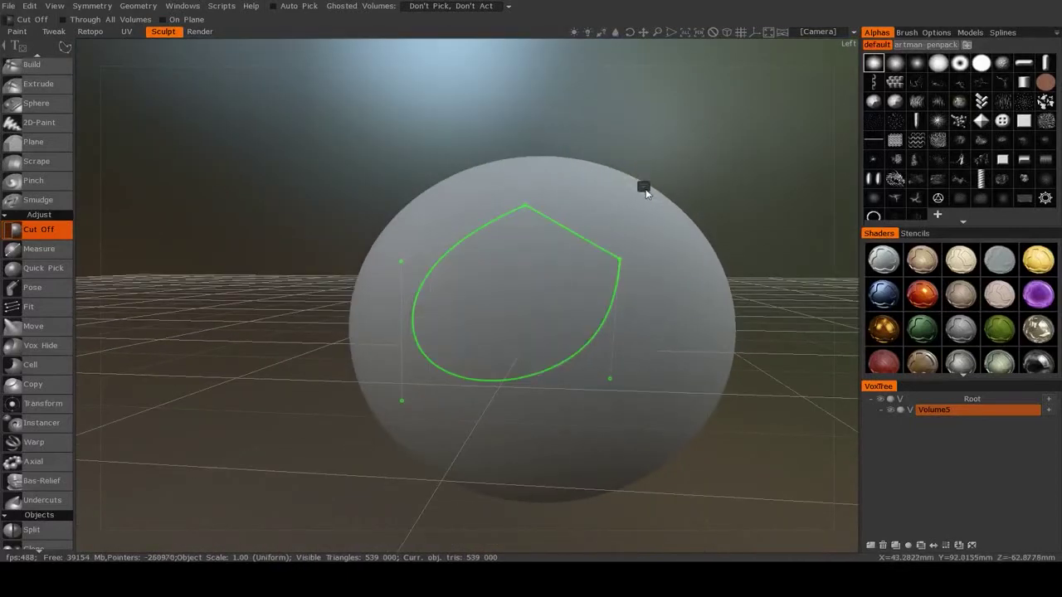
pyautogui.rightClick(585, 106)
pyautogui.click(611, 122)
pyautogui.scroll(-3, 622, 317)
pyautogui.scroll(3, 580, 324)
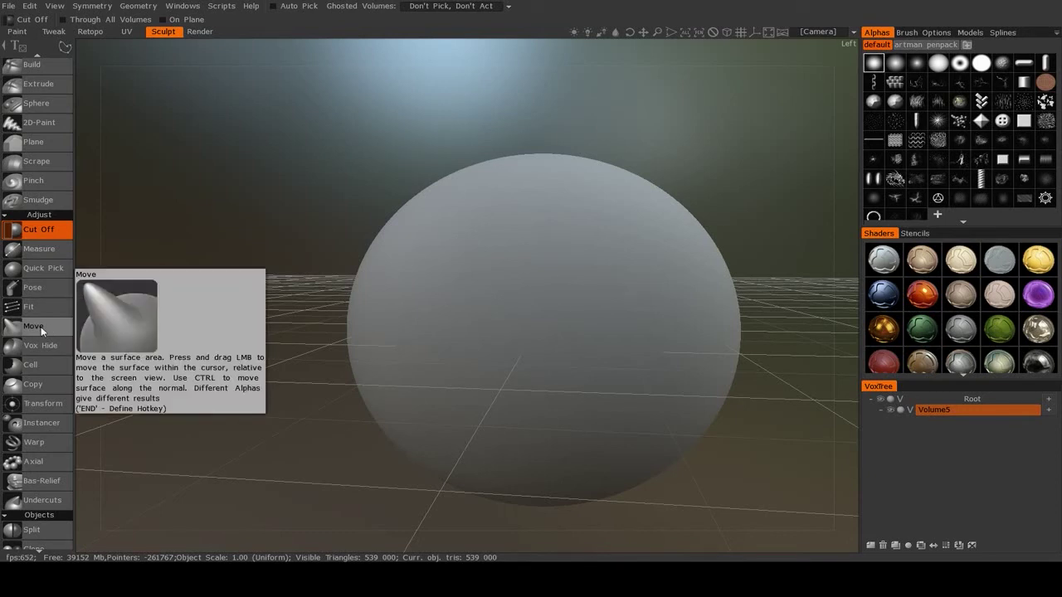
# - Choose the Move tool and enlarge its brush radius to 52.571
pyautogui.click(33, 326)
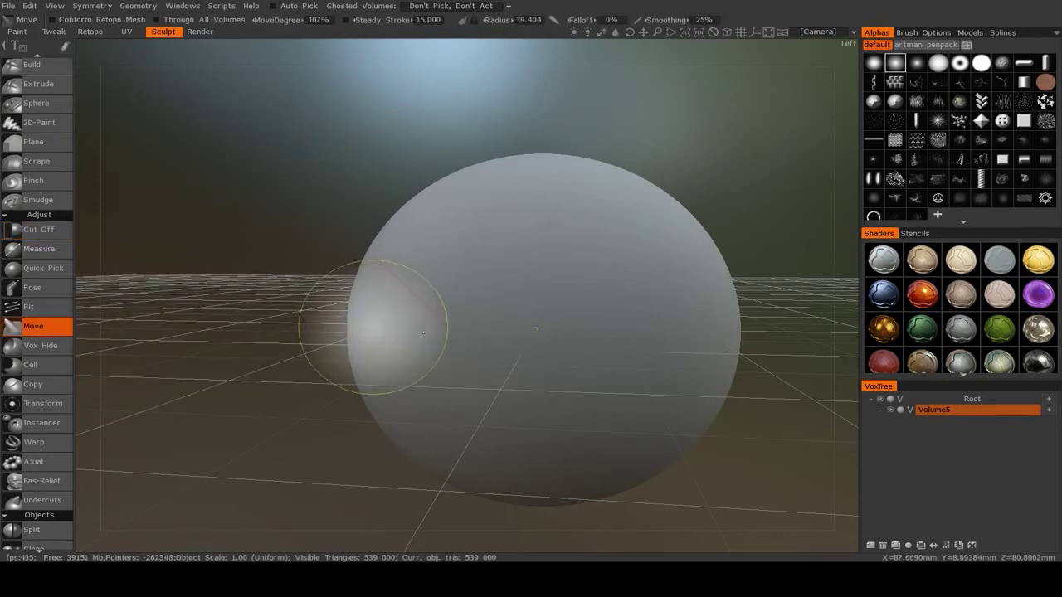
pyautogui.keyDown('alt'); pyautogui.moveTo(537, 276); pyautogui.dragTo(541, 314); pyautogui.keyUp('alt')
pyautogui.keyDown('alt'); pyautogui.moveTo(541, 313); pyautogui.dragTo(487, 332, button='middle'); pyautogui.keyUp('alt')
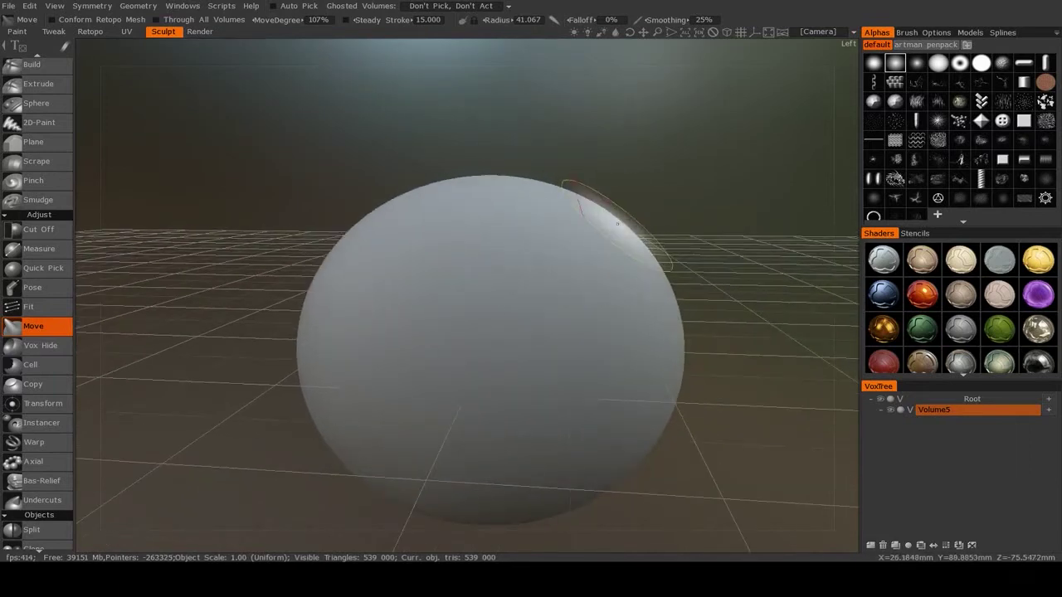
pyautogui.moveTo(619, 249); pyautogui.dragTo(633, 248, button='right')
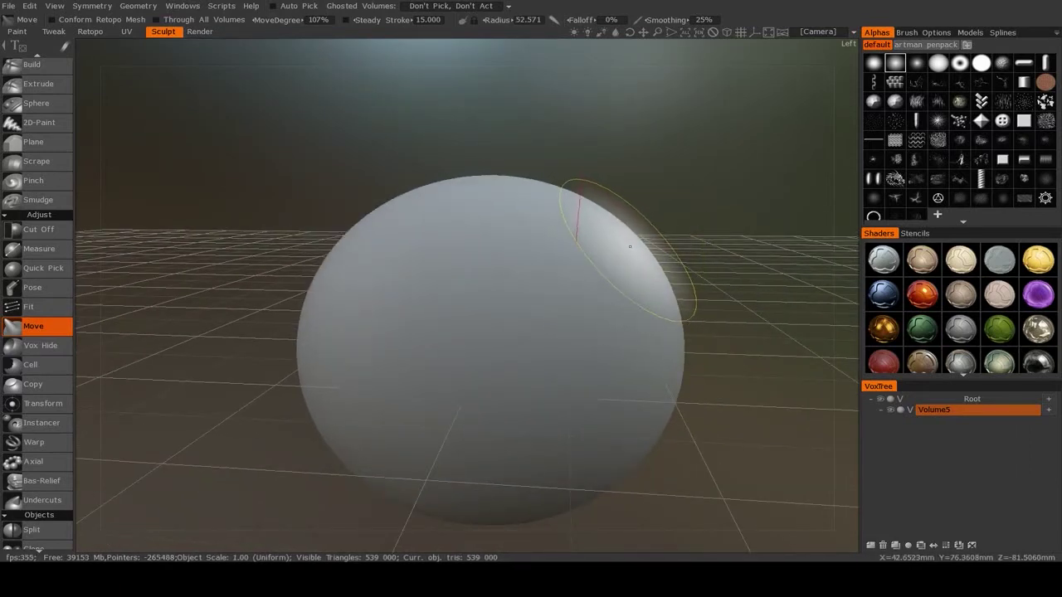
# - Pull the sphere's upper right and upper left surface areas outward with the Move tool, and undo both pulls
pyautogui.moveTo(629, 247)
pyautogui.mouseDown()
pyautogui.moveTo(671, 185)
pyautogui.moveTo(652, 225)
pyautogui.moveTo(660, 232)
pyautogui.mouseUp()
pyautogui.moveTo(399, 221)
pyautogui.mouseDown()
pyautogui.moveTo(290, 180)
pyautogui.moveTo(555, 361)
pyautogui.moveTo(241, 211)
pyautogui.mouseUp()
pyautogui.keyDown('alt'); pyautogui.moveTo(444, 311); pyautogui.dragTo(450, 273); pyautogui.keyUp('alt')
pyautogui.hotkey('ctrl', 'z')
pyautogui.hotkey('ctrl', 'z')
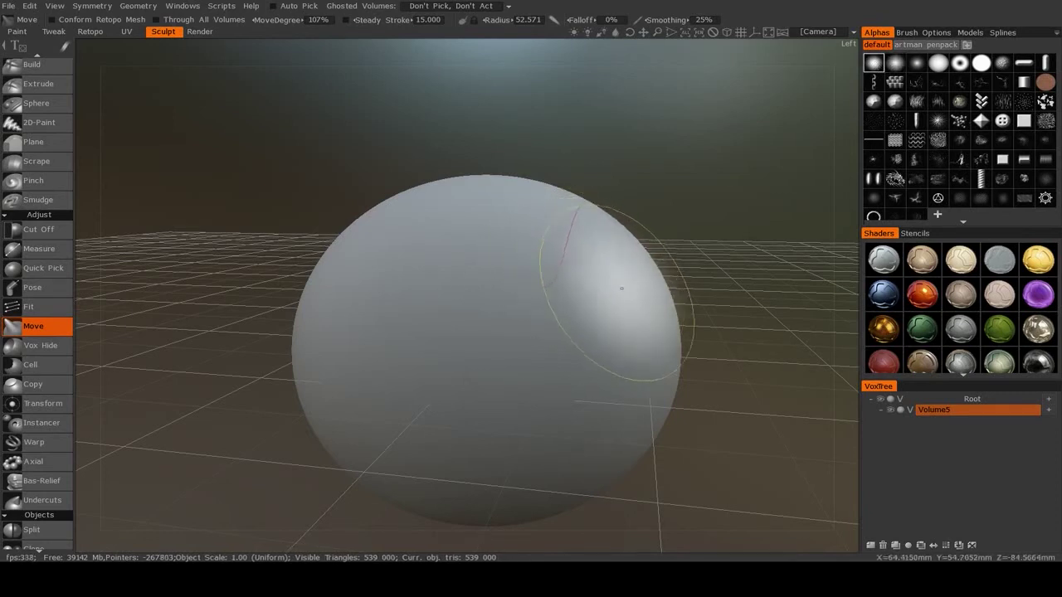
pyautogui.scroll(-4, 602, 312)
pyautogui.scroll(3, 607, 318)
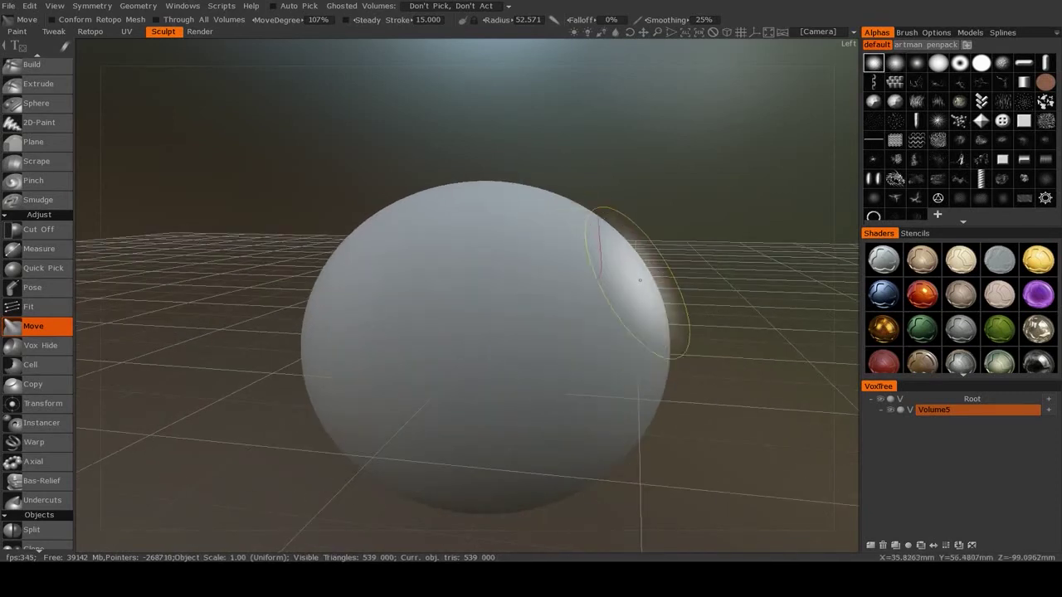
# - Pull the sphere's upper right surface outward into a bulge with the Move tool, and undo the pull
pyautogui.moveTo(646, 284); pyautogui.dragTo(702, 261)
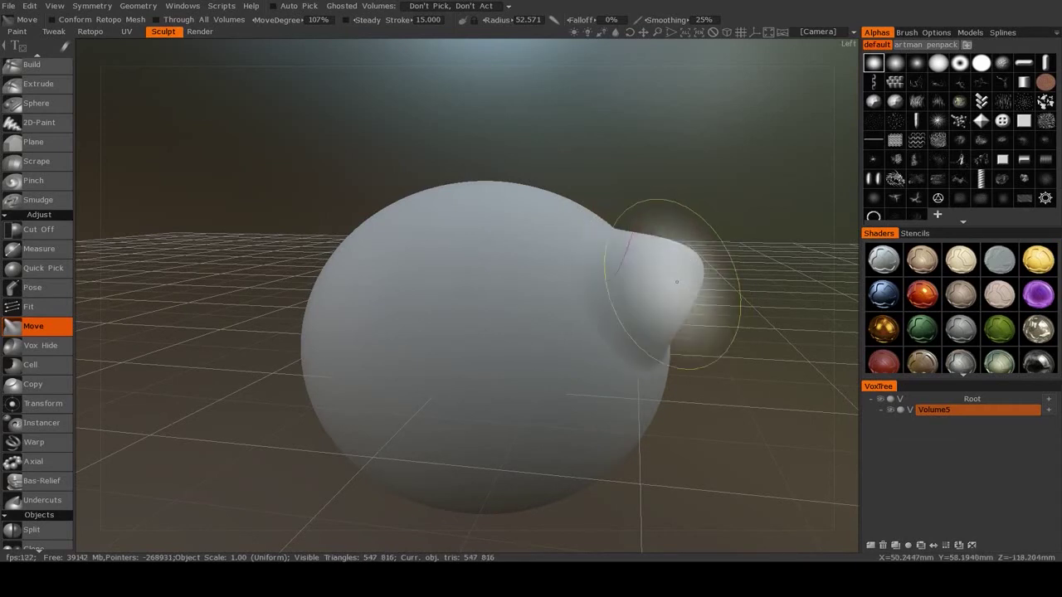
pyautogui.hotkey('ctrl', 'z')
# - Enlarge the Move brush radius to 83.484 and stretch the sphere's upper right side outward with several broad pulls
pyautogui.moveTo(566, 298); pyautogui.dragTo(632, 301, button='right')
pyautogui.scroll(-4, 589, 305)
pyautogui.moveTo(566, 303); pyautogui.dragTo(610, 305, button='right')
pyautogui.moveTo(566, 299); pyautogui.dragTo(592, 283)
pyautogui.moveTo(540, 241); pyautogui.dragTo(551, 198)
pyautogui.moveTo(610, 297); pyautogui.dragTo(611, 297)
pyautogui.moveTo(582, 285); pyautogui.dragTo(544, 284, button='right')
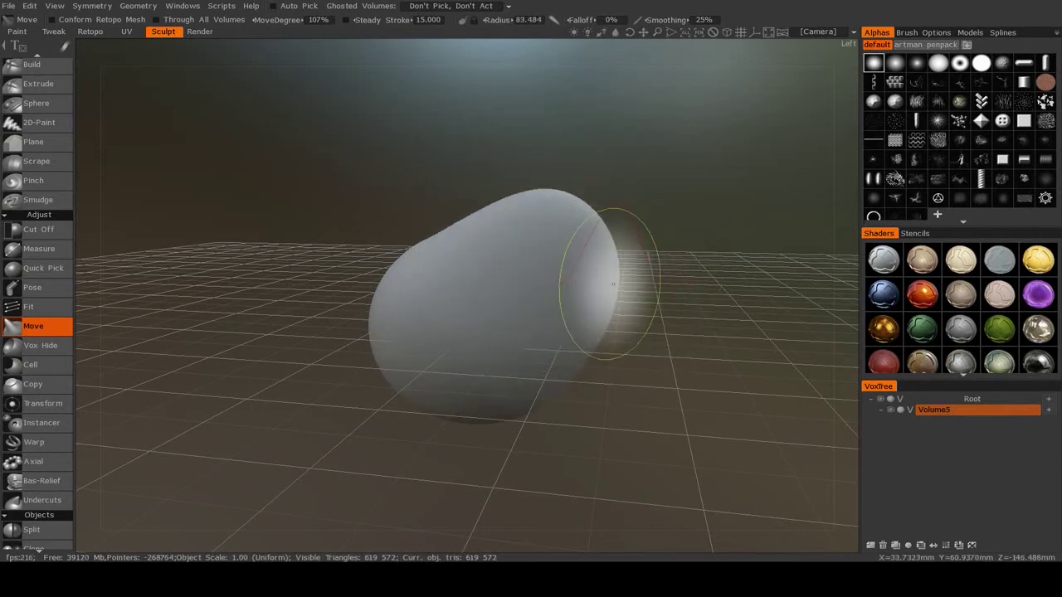
# - Pull the right end of the stretched shape once more, and undo the large-radius Move pulls
pyautogui.moveTo(607, 287); pyautogui.dragTo(624, 291)
pyautogui.moveTo(659, 347)
pyautogui.mouseDown()
pyautogui.moveTo(578, 359)
pyautogui.moveTo(501, 462)
pyautogui.moveTo(473, 435)
pyautogui.mouseUp()
pyautogui.hotkey('ctrl', 'z')
pyautogui.hotkey('ctrl', 'z')
pyautogui.moveTo(516, 386); pyautogui.dragTo(588, 263)
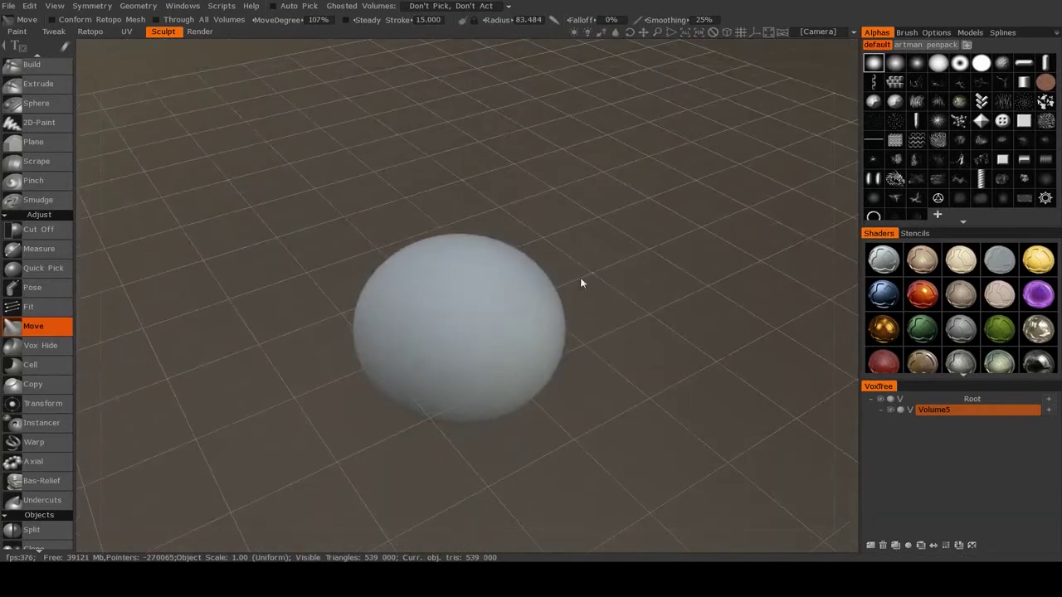
pyautogui.moveTo(591, 362); pyautogui.dragTo(493, 291)
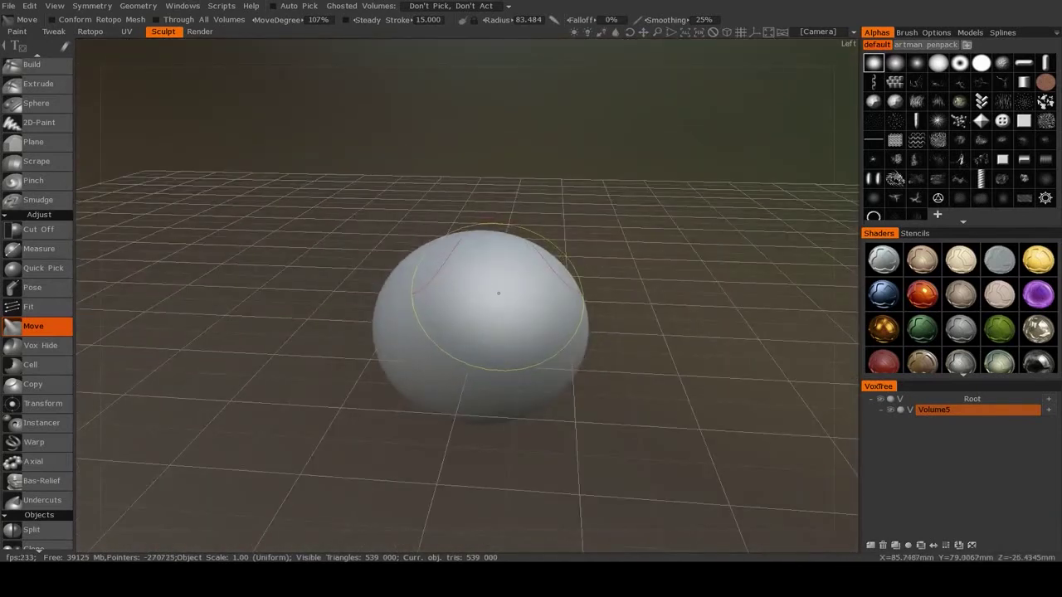
# - Enable symmetry with the X,Y,Z Mirror type across the X axis
pyautogui.press('s')
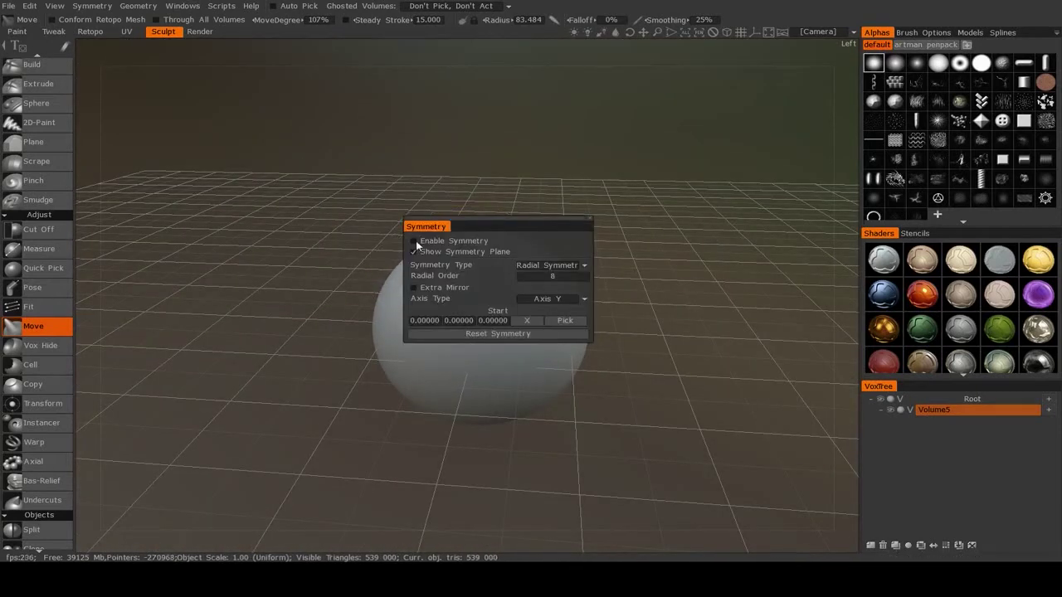
pyautogui.click(414, 242)
pyautogui.click(545, 278)
# - Set the Move brush radius to 145 and reshape both mirrored halves of the sphere into a narrower, head-like form
pyautogui.moveTo(398, 278)
pyautogui.mouseDown(button='right')
pyautogui.moveTo(467, 286)
pyautogui.moveTo(484, 268)
pyautogui.mouseUp(button='right')
pyautogui.moveTo(483, 268)
pyautogui.mouseDown()
pyautogui.moveTo(497, 233)
pyautogui.moveTo(521, 225)
pyautogui.mouseUp()
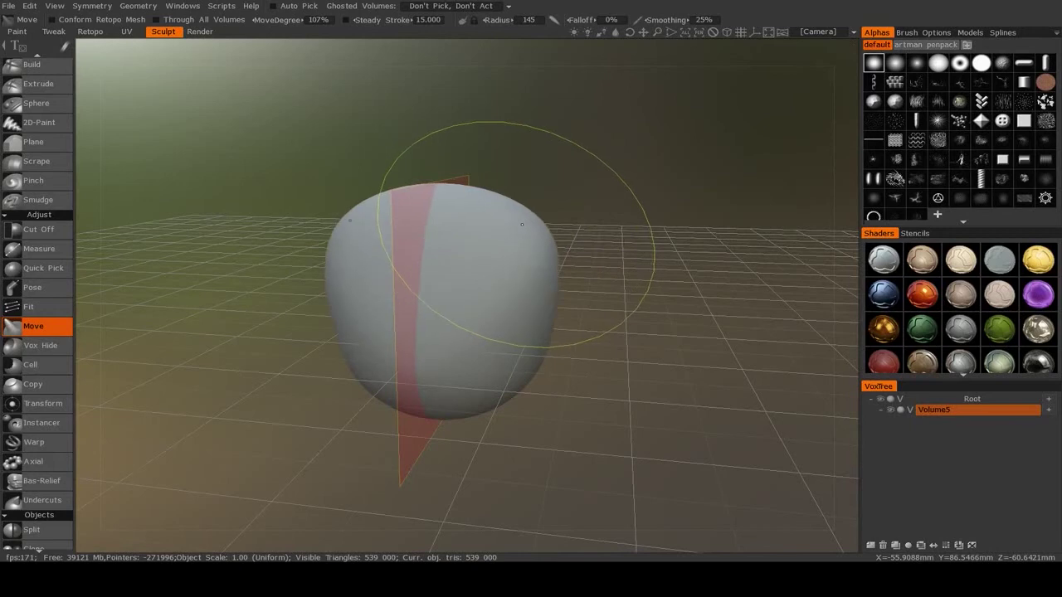
pyautogui.moveTo(559, 418)
pyautogui.mouseDown()
pyautogui.moveTo(559, 336)
pyautogui.moveTo(493, 315)
pyautogui.mouseUp()
pyautogui.moveTo(614, 342); pyautogui.dragTo(465, 352)
pyautogui.moveTo(332, 332)
pyautogui.mouseDown()
pyautogui.moveTo(395, 322)
pyautogui.moveTo(365, 326)
pyautogui.mouseUp()
pyautogui.keyDown('alt'); pyautogui.moveTo(521, 303); pyautogui.dragTo(469, 323); pyautogui.keyUp('alt')
pyautogui.moveTo(500, 264)
pyautogui.mouseDown()
pyautogui.moveTo(507, 220)
pyautogui.moveTo(540, 332)
pyautogui.moveTo(522, 319)
pyautogui.mouseUp()
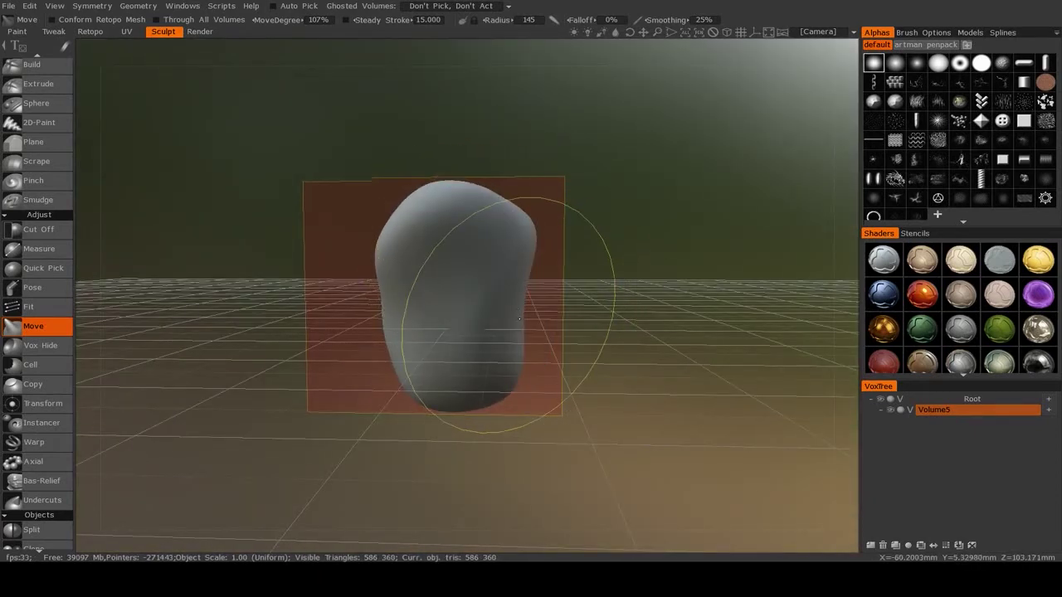
pyautogui.moveTo(346, 387)
pyautogui.mouseDown()
pyautogui.moveTo(512, 377)
pyautogui.moveTo(462, 365)
pyautogui.mouseUp()
# - Reduce the Move brush radius to 82.162 and refine the lower front and sides of the mirrored form
pyautogui.moveTo(461, 352)
pyautogui.mouseDown(button='right')
pyautogui.moveTo(385, 337)
pyautogui.moveTo(530, 316)
pyautogui.mouseUp(button='right')
pyautogui.moveTo(540, 316); pyautogui.dragTo(531, 318)
pyautogui.moveTo(535, 319)
pyautogui.keyDown('alt'); pyautogui.mouseDown()
pyautogui.moveTo(473, 357)
pyautogui.moveTo(458, 383)
pyautogui.mouseUp(); pyautogui.keyUp('alt')
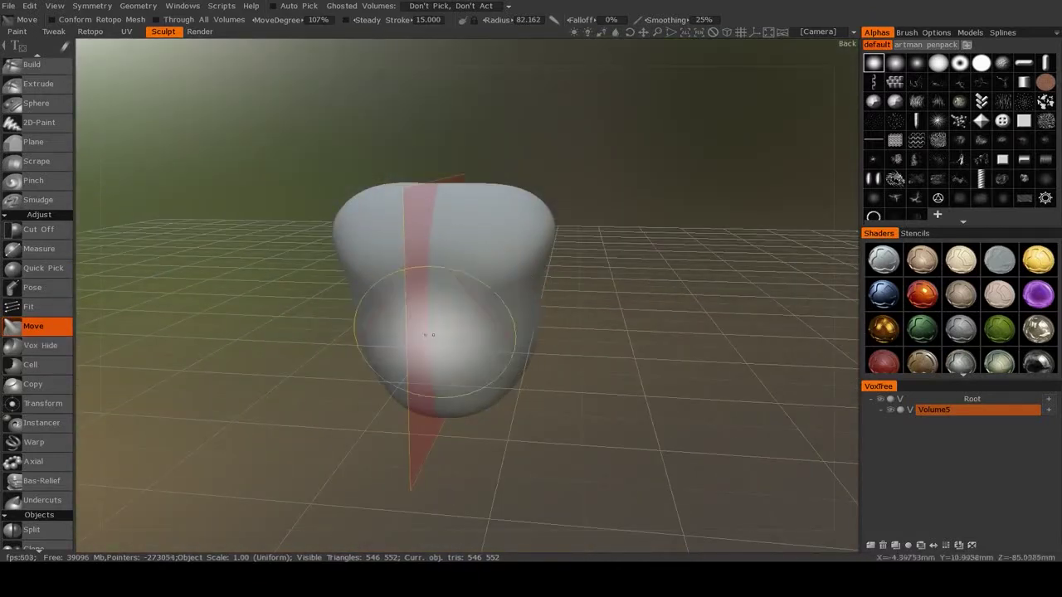
pyautogui.keyDown('alt'); pyautogui.moveTo(441, 338); pyautogui.dragTo(419, 340); pyautogui.keyUp('alt')
pyautogui.keyDown('alt'); pyautogui.moveTo(507, 347); pyautogui.dragTo(529, 331); pyautogui.keyUp('alt')
pyautogui.moveTo(527, 331); pyautogui.dragTo(407, 261, button='right')
pyautogui.moveTo(474, 297); pyautogui.dragTo(455, 335, button='right')
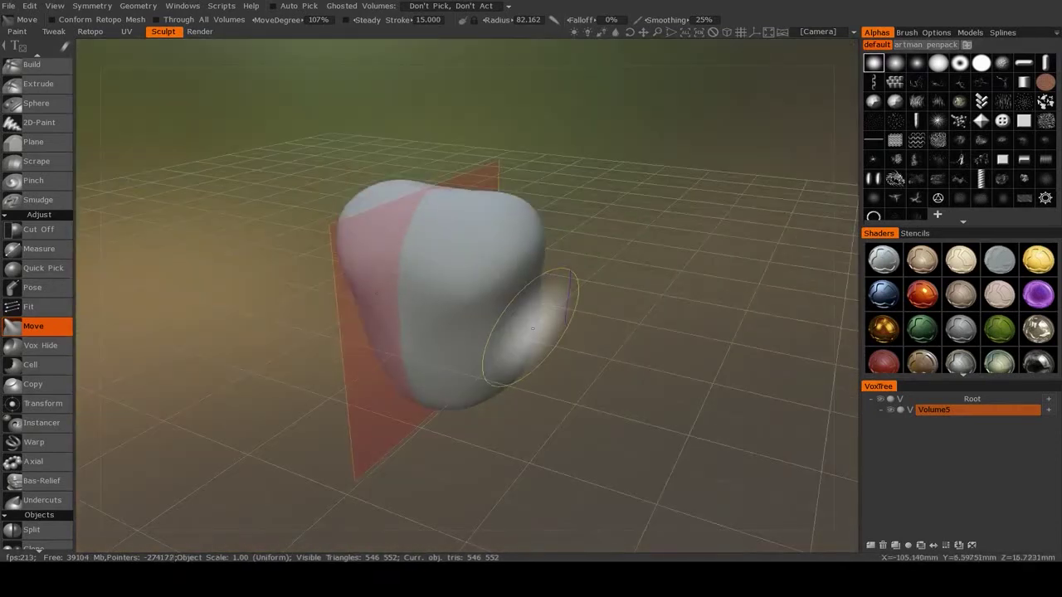
# - Undo the mirrored Move strokes to restore the plain sphere
pyautogui.hotkey('ctrl', 'z')
pyautogui.hotkey('ctrl', 'z')
pyautogui.hotkey('ctrl', 'z')
pyautogui.hotkey('ctrl', 'z')
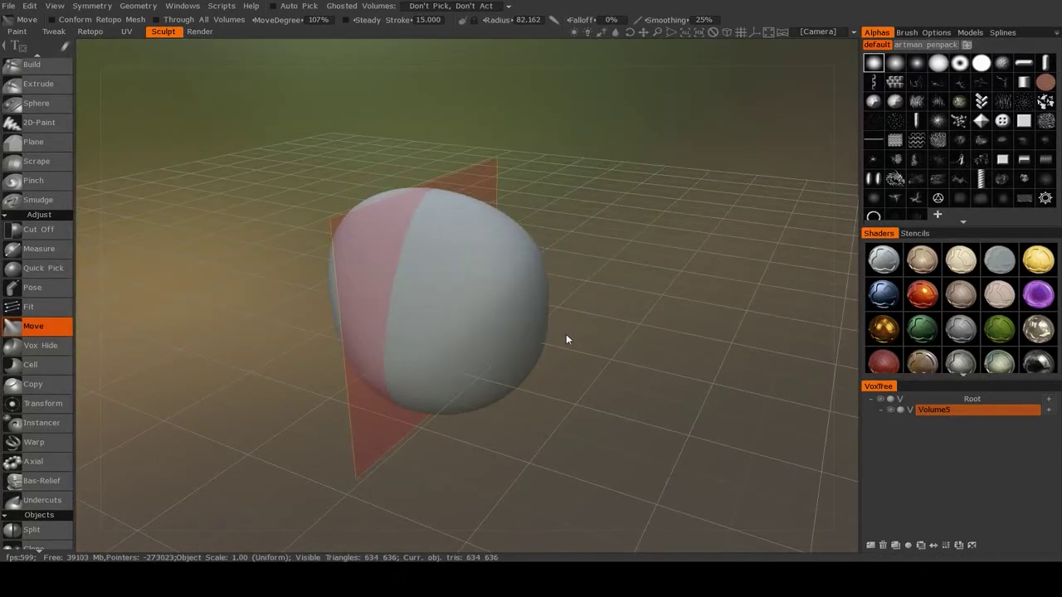
pyautogui.moveTo(598, 344); pyautogui.dragTo(204, 355, button='right')
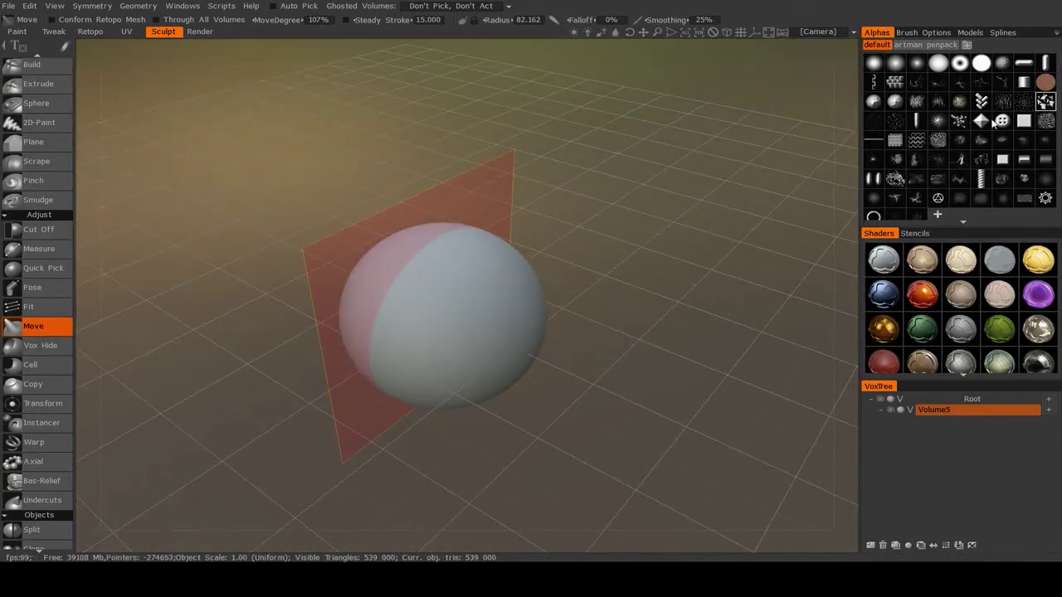
# - Try Move pulls on the mirrored sphere with different brush alphas, undo each pull, and reduce the brush radius to 52.901
pyautogui.moveTo(495, 287)
pyautogui.mouseDown()
pyautogui.moveTo(484, 292)
pyautogui.moveTo(511, 273)
pyautogui.moveTo(524, 292)
pyautogui.moveTo(535, 271)
pyautogui.mouseUp()
pyautogui.moveTo(608, 339); pyautogui.dragTo(591, 374)
pyautogui.hotkey('ctrl', 'z')
pyautogui.press('KP_2')
pyautogui.moveTo(516, 310); pyautogui.dragTo(541, 296)
pyautogui.moveTo(651, 378)
pyautogui.mouseDown()
pyautogui.moveTo(591, 399)
pyautogui.moveTo(474, 512)
pyautogui.moveTo(495, 451)
pyautogui.moveTo(615, 429)
pyautogui.moveTo(611, 370)
pyautogui.mouseUp()
pyautogui.hotkey('ctrl', 'z')
pyautogui.moveTo(614, 412); pyautogui.dragTo(620, 324)
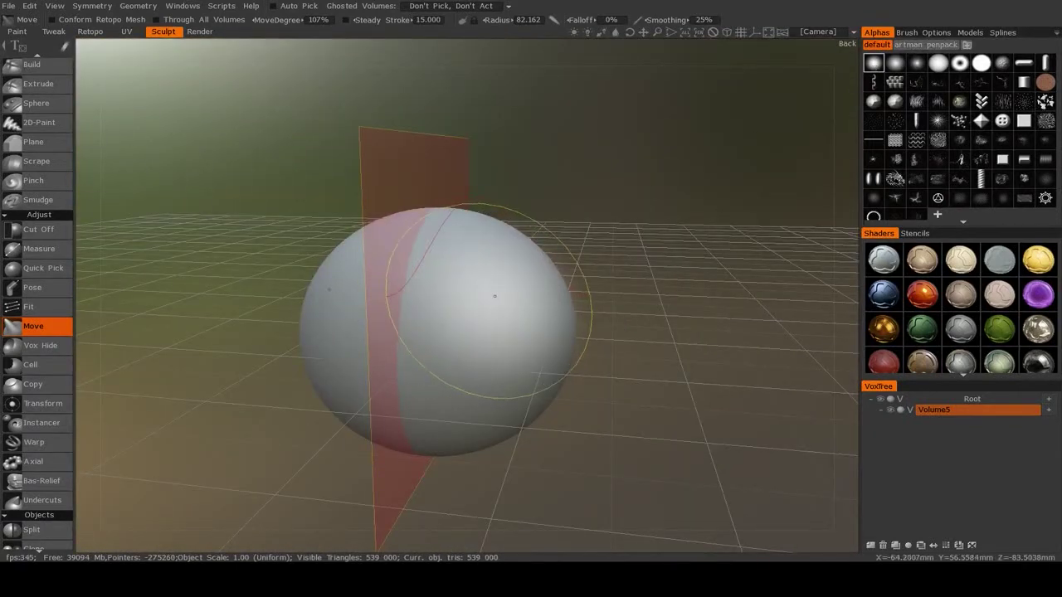
pyautogui.moveTo(506, 304); pyautogui.dragTo(453, 301, button='right')
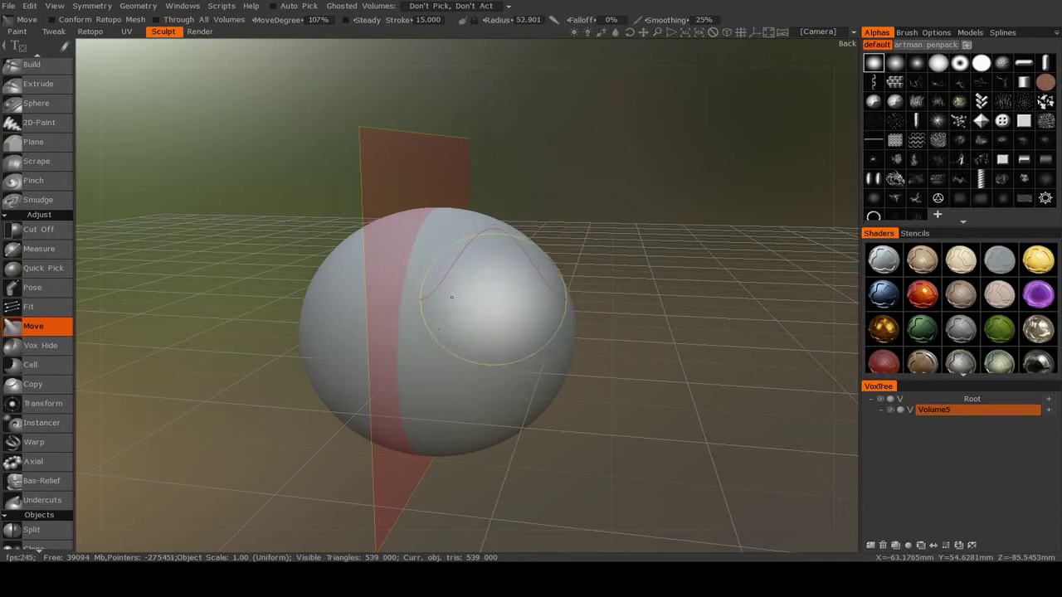
# - Choose the Vox Hide tool, hide a patch on the sphere's front, and undo the stroke
pyautogui.click(33, 352)
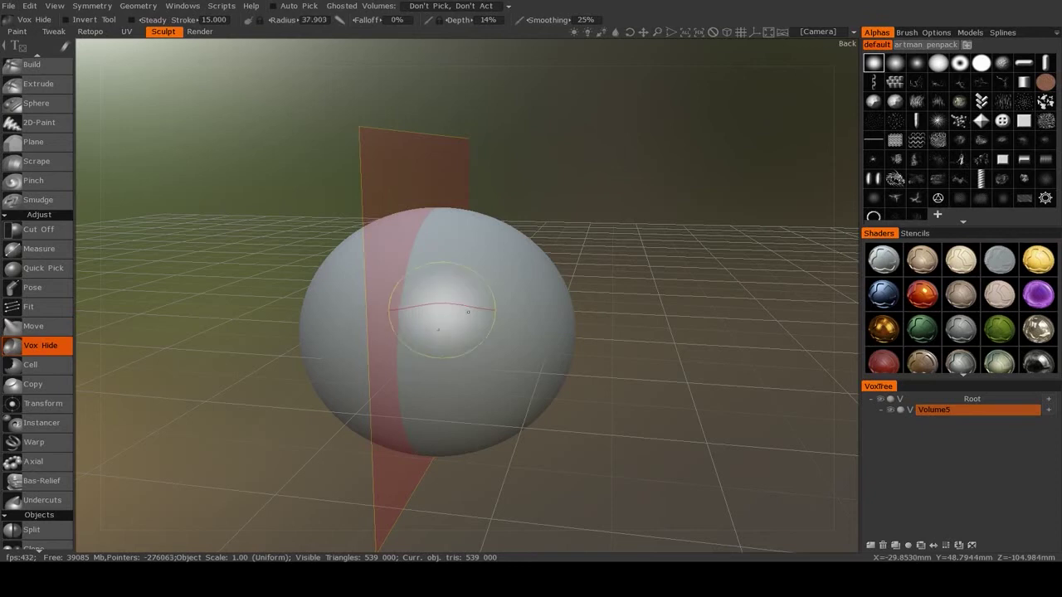
pyautogui.moveTo(498, 321)
pyautogui.mouseDown()
pyautogui.moveTo(487, 296)
pyautogui.moveTo(498, 308)
pyautogui.moveTo(474, 299)
pyautogui.mouseUp()
pyautogui.moveTo(593, 291); pyautogui.dragTo(525, 349)
pyautogui.hotkey('ctrl', 'z')
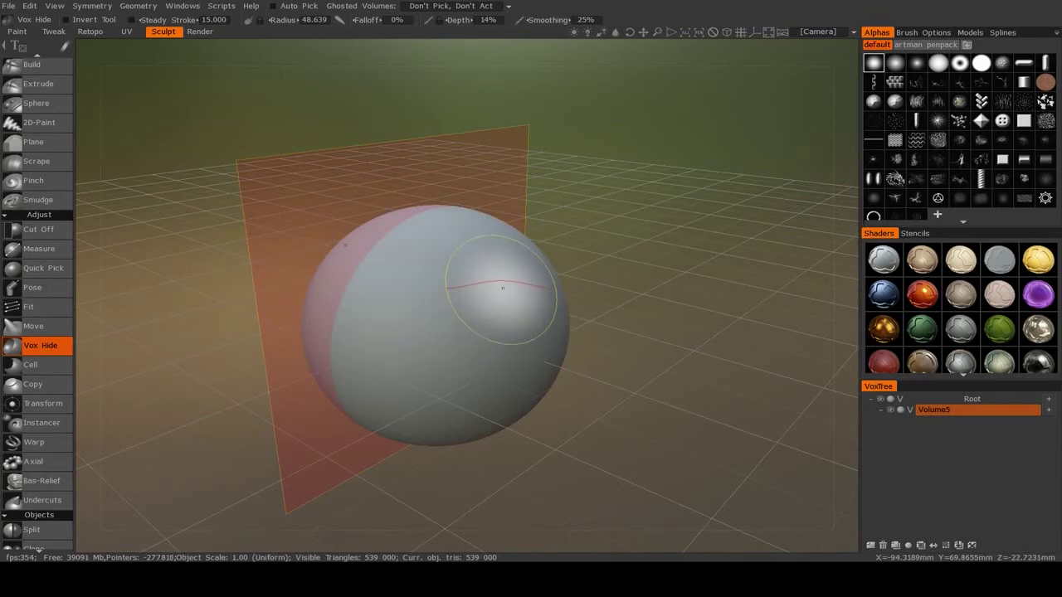
# - Hide a round area on the sphere's upper side with Vox Hide at radius 48.639, and examine the hollow
pyautogui.keyDown('alt'); pyautogui.moveTo(509, 287); pyautogui.dragTo(517, 291); pyautogui.keyUp('alt')
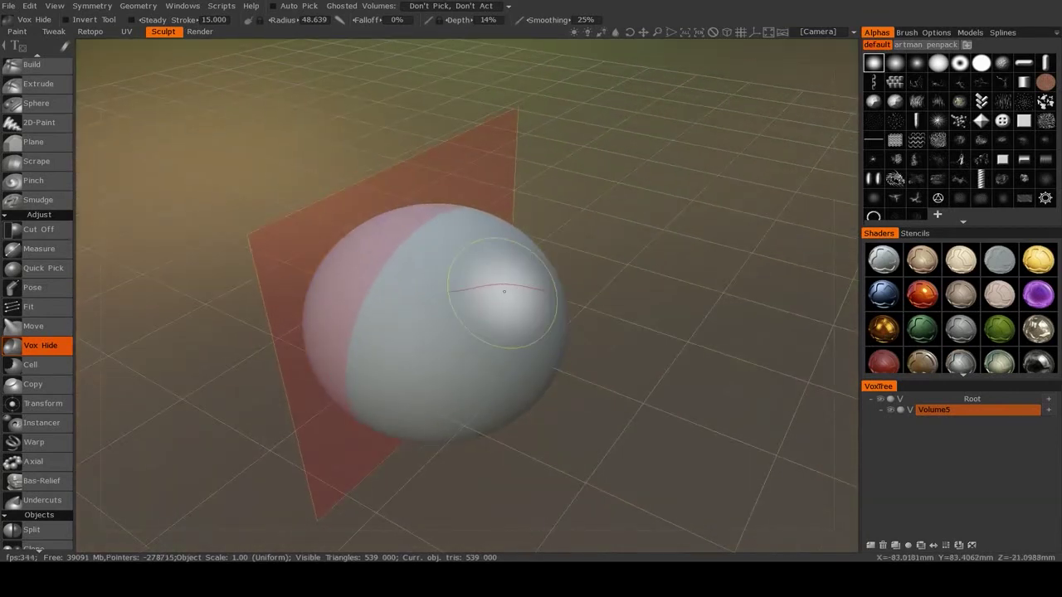
pyautogui.click(503, 293)
pyautogui.keyDown('alt'); pyautogui.moveTo(573, 309); pyautogui.dragTo(507, 337); pyautogui.keyUp('alt')
pyautogui.keyDown('alt'); pyautogui.moveTo(507, 337); pyautogui.dragTo(552, 367, button='right'); pyautogui.keyUp('alt')
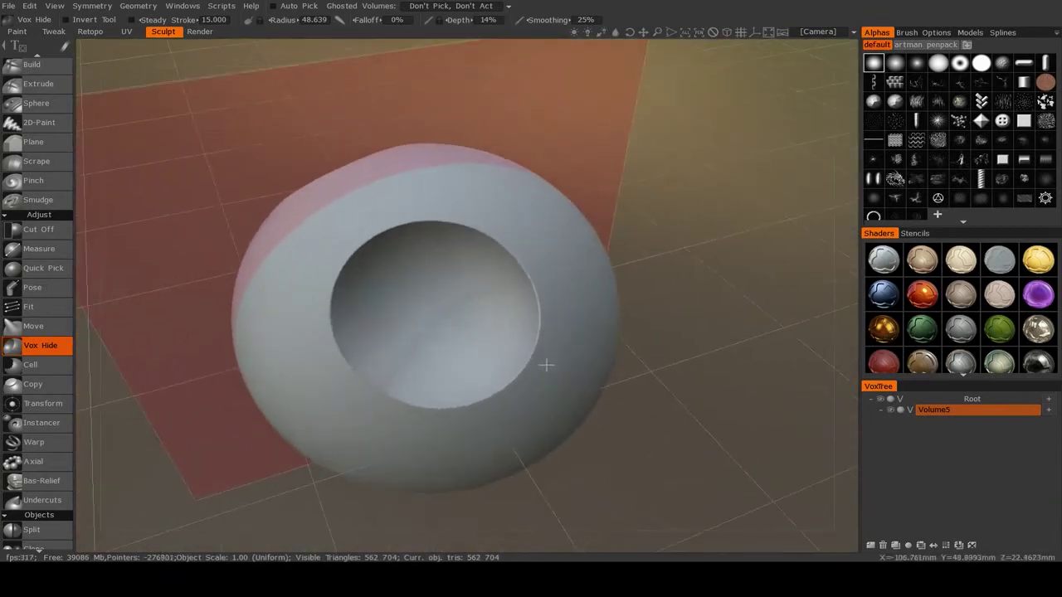
pyautogui.keyDown('alt'); pyautogui.moveTo(551, 367); pyautogui.dragTo(612, 335); pyautogui.keyUp('alt')
pyautogui.scroll(5, 667, 340)
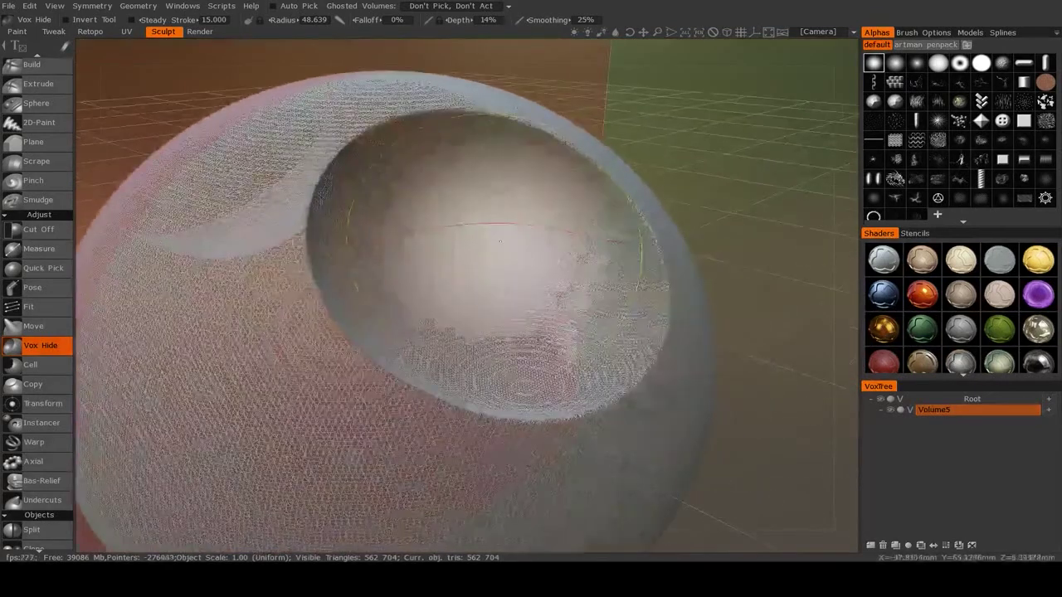
pyautogui.scroll(-5, 571, 286)
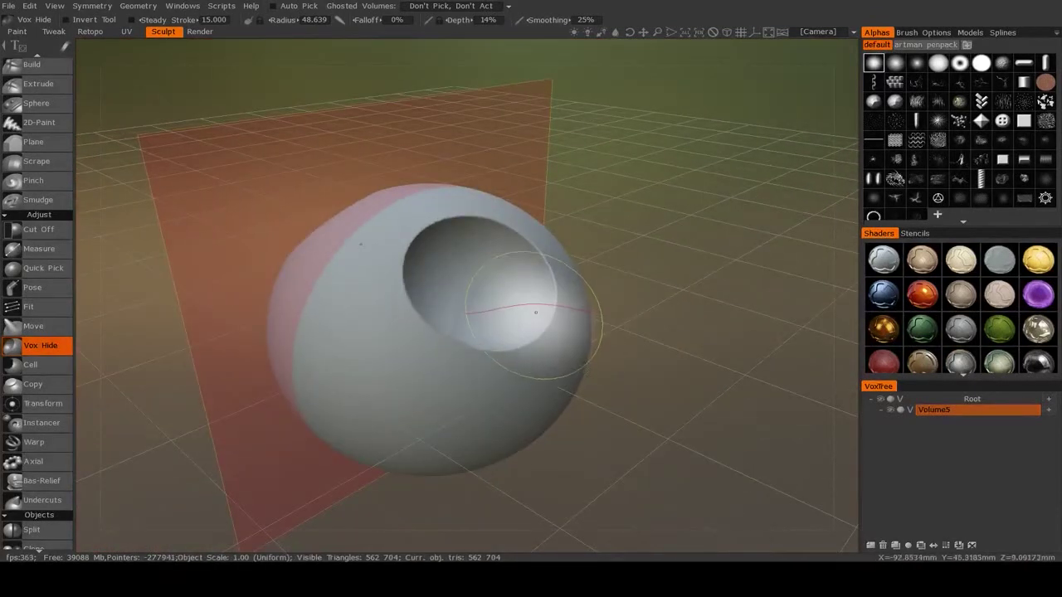
# - Hide another area beside the hollow, and restore the hidden voxels with inverted Vox Hide strokes over the openings
pyautogui.moveTo(536, 313)
pyautogui.keyDown('alt'); pyautogui.mouseDown()
pyautogui.moveTo(477, 341)
pyautogui.moveTo(589, 439)
pyautogui.moveTo(671, 387)
pyautogui.moveTo(581, 386)
pyautogui.mouseUp(); pyautogui.keyUp('alt')
pyautogui.click(477, 341)
pyautogui.moveTo(511, 357)
pyautogui.keyDown('ctrl'); pyautogui.mouseDown()
pyautogui.moveTo(465, 336)
pyautogui.moveTo(467, 431)
pyautogui.mouseUp(); pyautogui.keyUp('ctrl')
pyautogui.moveTo(454, 316)
pyautogui.keyDown('ctrl'); pyautogui.mouseDown()
pyautogui.moveTo(483, 361)
pyautogui.moveTo(512, 381)
pyautogui.mouseUp(); pyautogui.keyUp('ctrl')
pyautogui.keyDown('ctrl'); pyautogui.moveTo(468, 417); pyautogui.dragTo(486, 408); pyautogui.keyUp('ctrl')
pyautogui.moveTo(558, 348)
pyautogui.keyDown('ctrl'); pyautogui.mouseDown()
pyautogui.moveTo(554, 287)
pyautogui.moveTo(489, 240)
pyautogui.mouseUp(); pyautogui.keyUp('ctrl')
pyautogui.moveTo(526, 304)
pyautogui.mouseDown()
pyautogui.moveTo(490, 249)
pyautogui.moveTo(537, 358)
pyautogui.moveTo(463, 357)
pyautogui.moveTo(415, 268)
pyautogui.moveTo(525, 270)
pyautogui.moveTo(489, 354)
pyautogui.mouseUp()
pyautogui.moveTo(501, 277)
pyautogui.keyDown('ctrl'); pyautogui.mouseDown()
pyautogui.moveTo(503, 289)
pyautogui.moveTo(403, 368)
pyautogui.moveTo(254, 363)
pyautogui.mouseUp(); pyautogui.keyUp('ctrl')
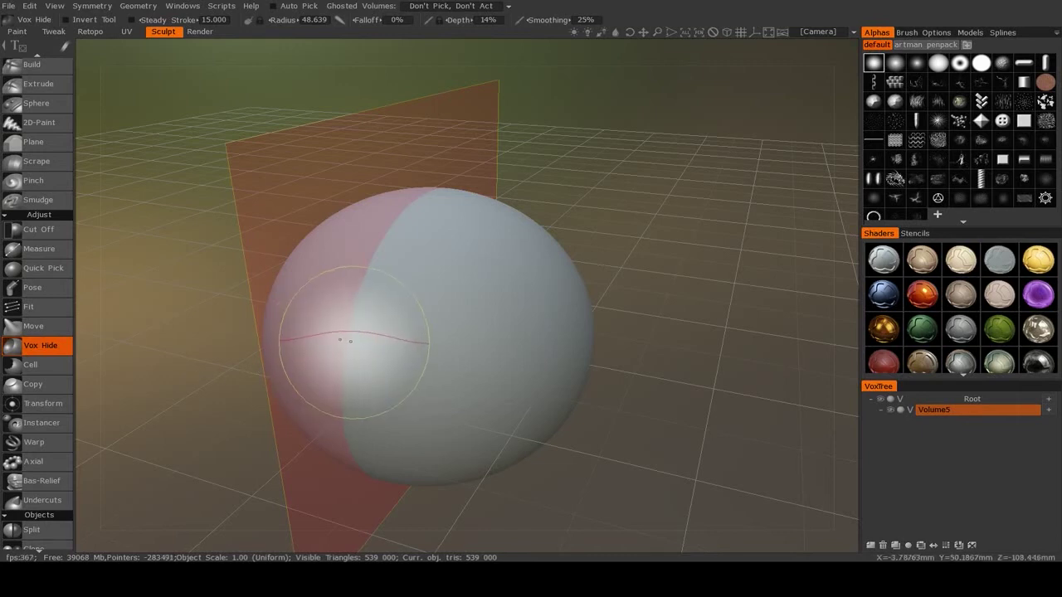
pyautogui.moveTo(406, 318); pyautogui.dragTo(408, 287, button='right')
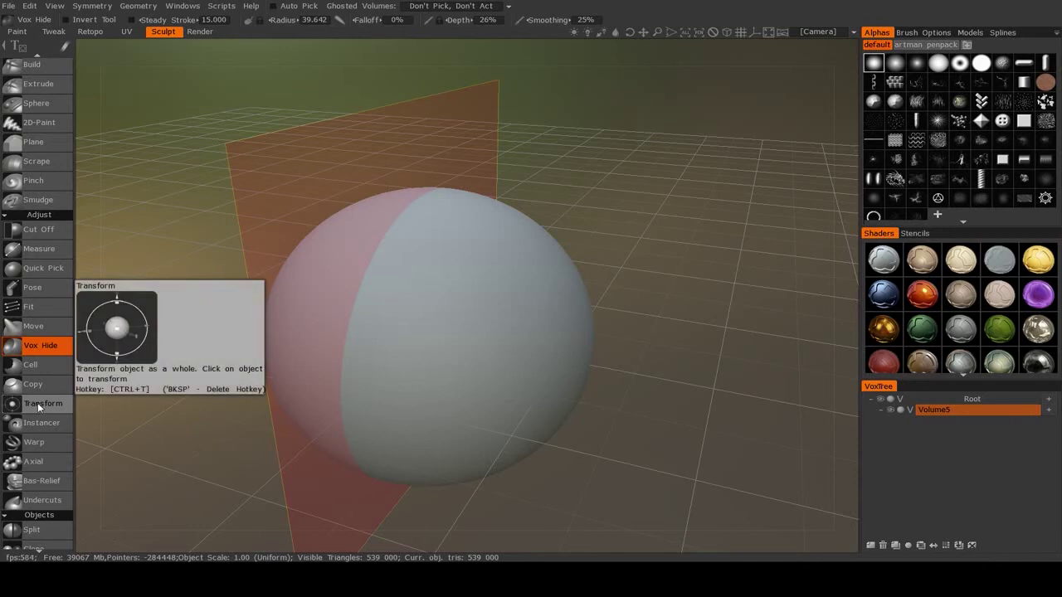
# - Use the Transform gizmo to shift the sphere to X position -4.258, tilt it sideways, and shrink it slightly
pyautogui.click(37, 403)
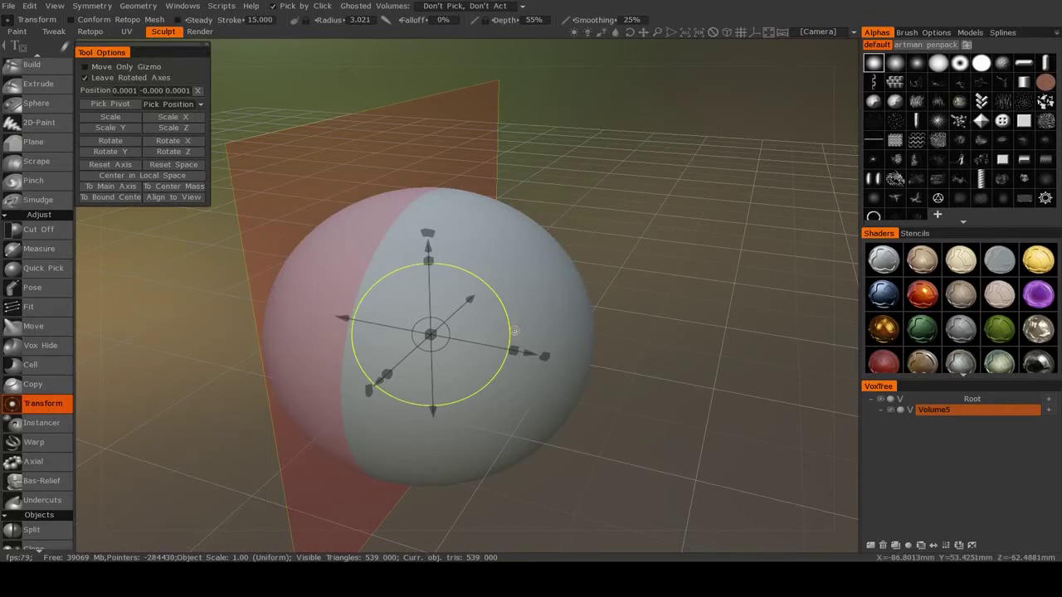
pyautogui.moveTo(532, 356)
pyautogui.mouseDown()
pyautogui.moveTo(639, 361)
pyautogui.moveTo(481, 346)
pyautogui.moveTo(535, 356)
pyautogui.mouseUp()
pyautogui.moveTo(432, 234); pyautogui.dragTo(348, 241)
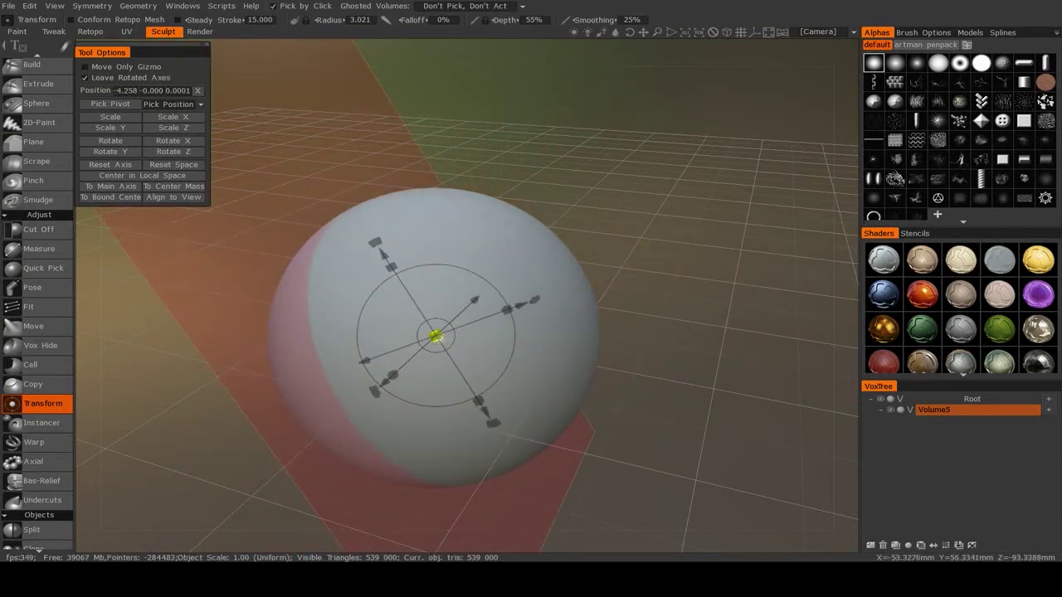
pyautogui.moveTo(436, 336); pyautogui.dragTo(424, 330)
# - Turn off symmetry for the transformed sphere
pyautogui.press('s')
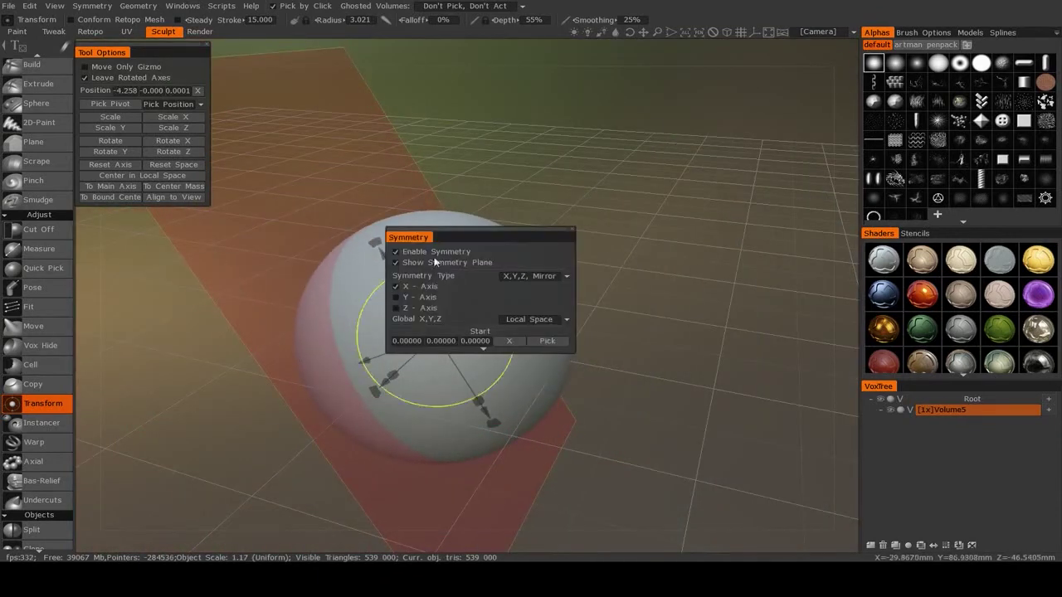
pyautogui.click(396, 253)
pyautogui.moveTo(596, 366); pyautogui.dragTo(471, 339)
pyautogui.moveTo(471, 339); pyautogui.dragTo(472, 376, button='right')
# - Try scaling the sphere unevenly along single gizmo axes, and undo the scaling
pyautogui.moveTo(472, 376); pyautogui.dragTo(432, 259)
pyautogui.moveTo(598, 306); pyautogui.dragTo(502, 288)
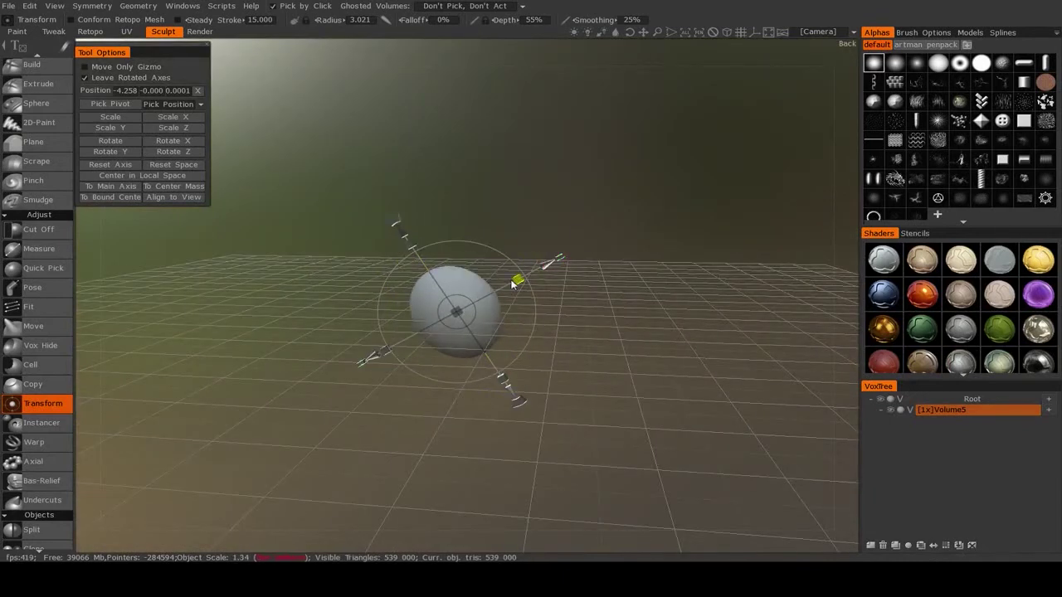
pyautogui.hotkey('ctrl', 'z')
pyautogui.moveTo(576, 310); pyautogui.dragTo(475, 300)
pyautogui.hotkey('ctrl', 'z')
# - Move the sphere to position 45.015, 78.63, -28.13 with the gizmo arrows, and rotate it with the gizmo
pyautogui.moveTo(559, 310); pyautogui.dragTo(458, 312)
pyautogui.moveTo(458, 312); pyautogui.dragTo(546, 312)
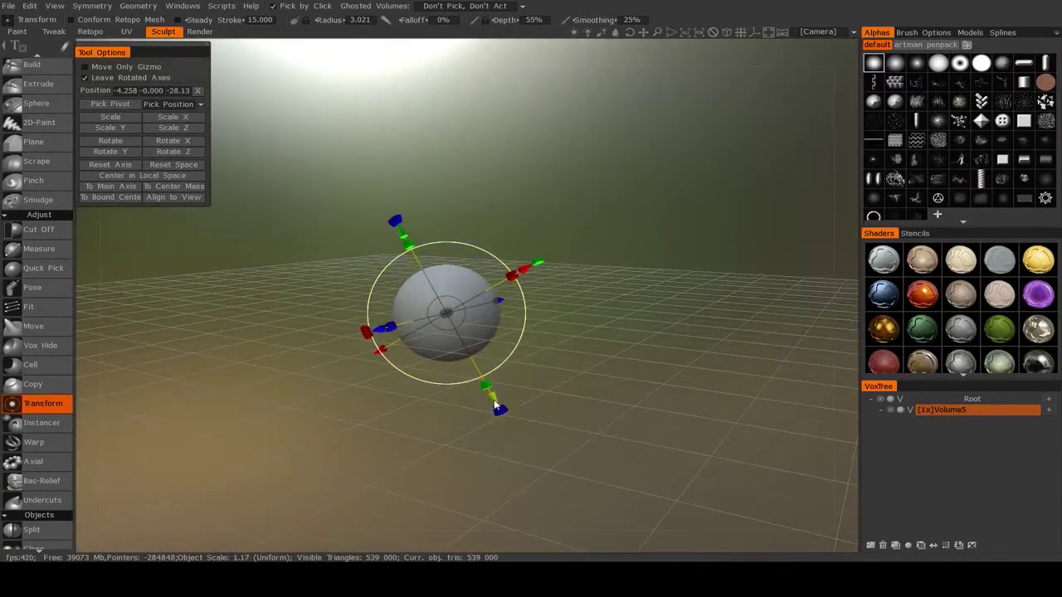
pyautogui.moveTo(493, 396); pyautogui.dragTo(463, 353)
pyautogui.moveTo(531, 308); pyautogui.dragTo(621, 382)
pyautogui.moveTo(352, 214); pyautogui.dragTo(555, 197)
pyautogui.moveTo(572, 336); pyautogui.dragTo(508, 289)
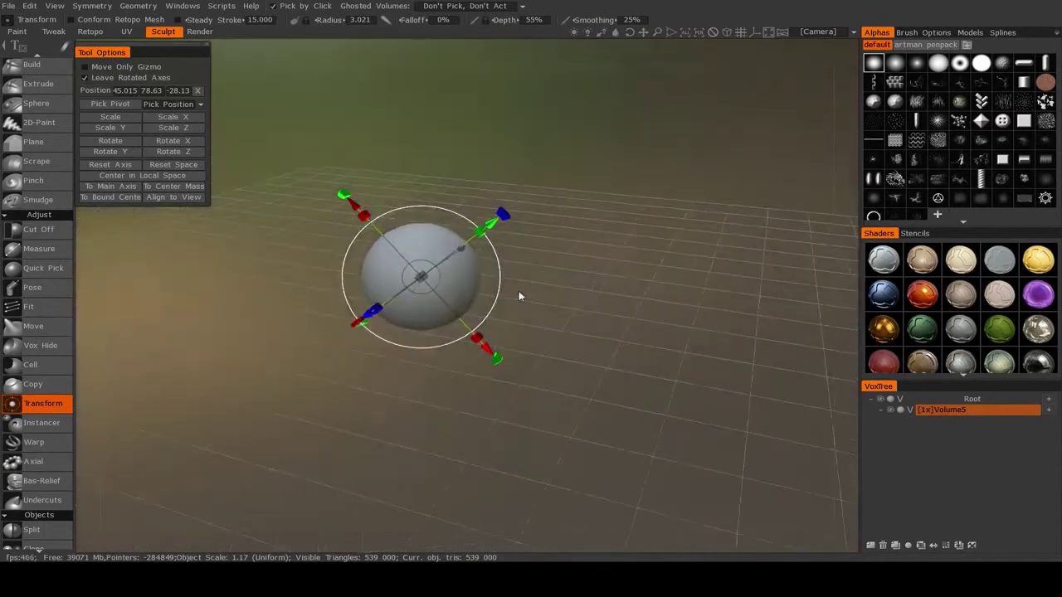
pyautogui.moveTo(503, 228); pyautogui.dragTo(519, 230)
# - Enable Move Only Gizmo and shift the gizmo to the sphere's upper left edge at position 98.861, 165.33, -28.13
pyautogui.moveTo(599, 312); pyautogui.dragTo(546, 298)
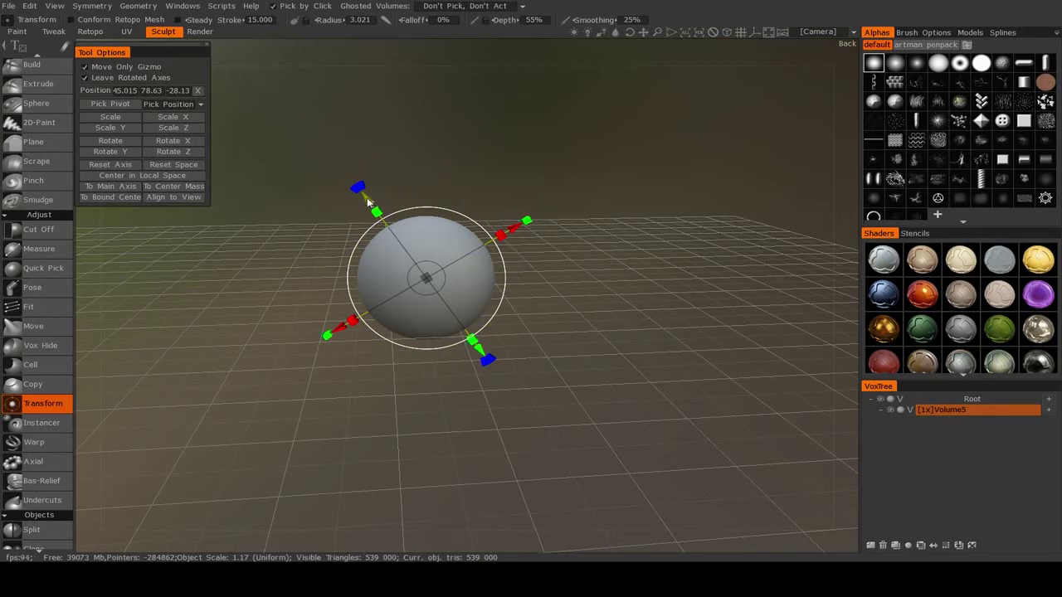
pyautogui.moveTo(566, 239); pyautogui.dragTo(527, 281)
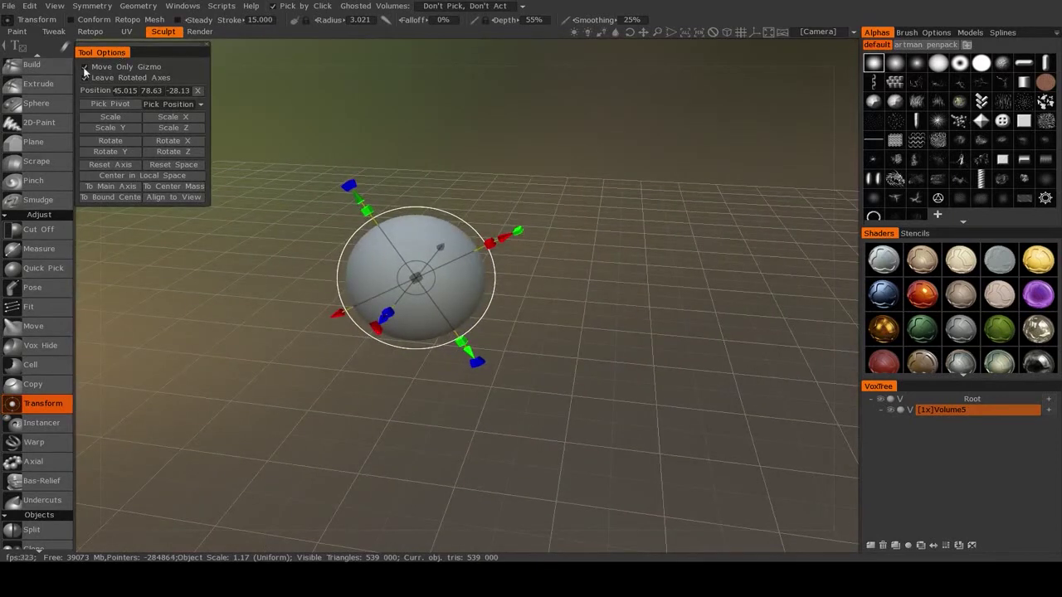
pyautogui.moveTo(360, 204); pyautogui.dragTo(317, 140)
pyautogui.moveTo(609, 303); pyautogui.dragTo(487, 146)
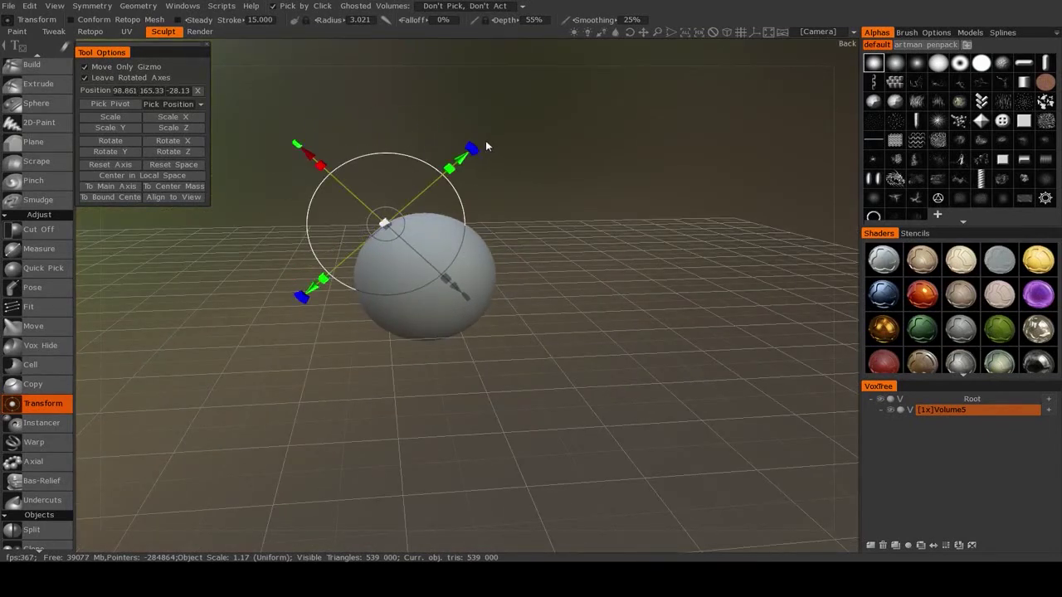
# - Disable Move Only Gizmo and rotate the sphere around the offset gizmo
pyautogui.click(85, 67)
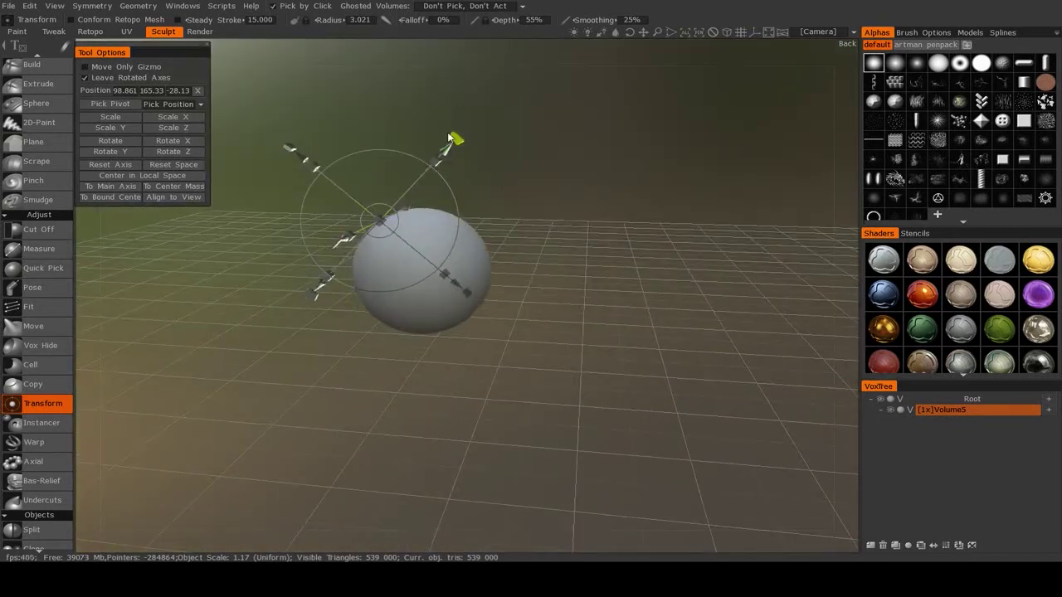
pyautogui.moveTo(419, 117); pyautogui.dragTo(348, 125)
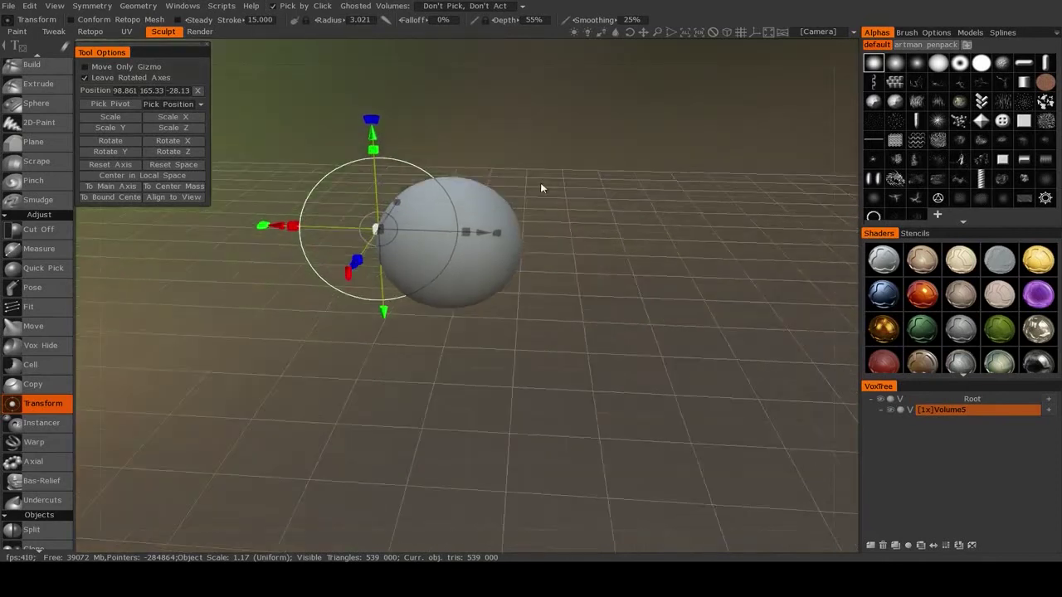
pyautogui.moveTo(544, 189); pyautogui.dragTo(609, 246)
# - Return the gizmo to the sphere's centre and reset its axes
pyautogui.click(145, 176)
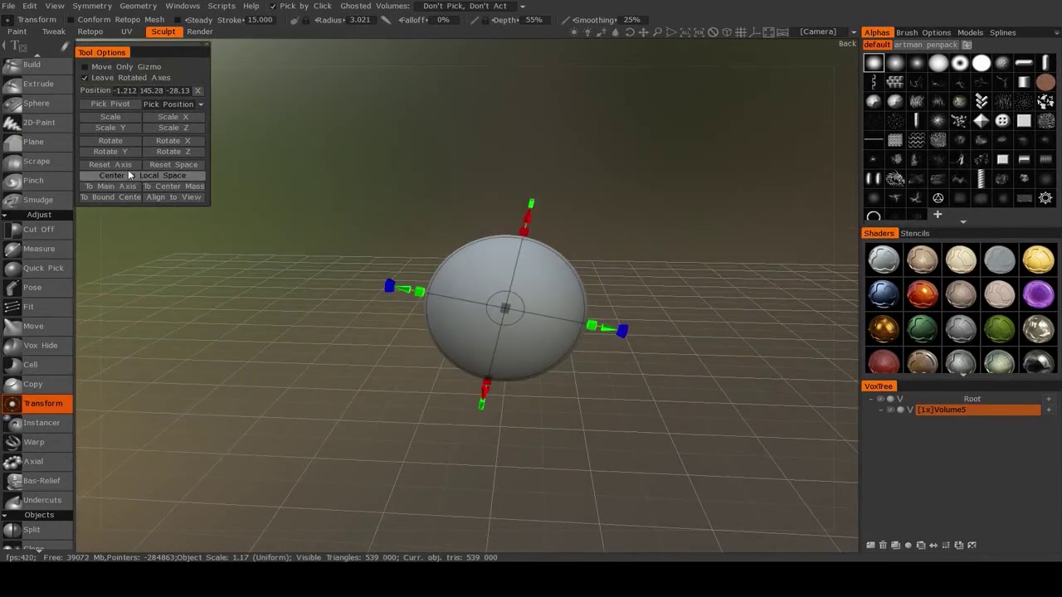
pyautogui.click(127, 170)
# - Rotate the sphere about its centred gizmo, and undo the rotation
pyautogui.moveTo(320, 216); pyautogui.dragTo(396, 279)
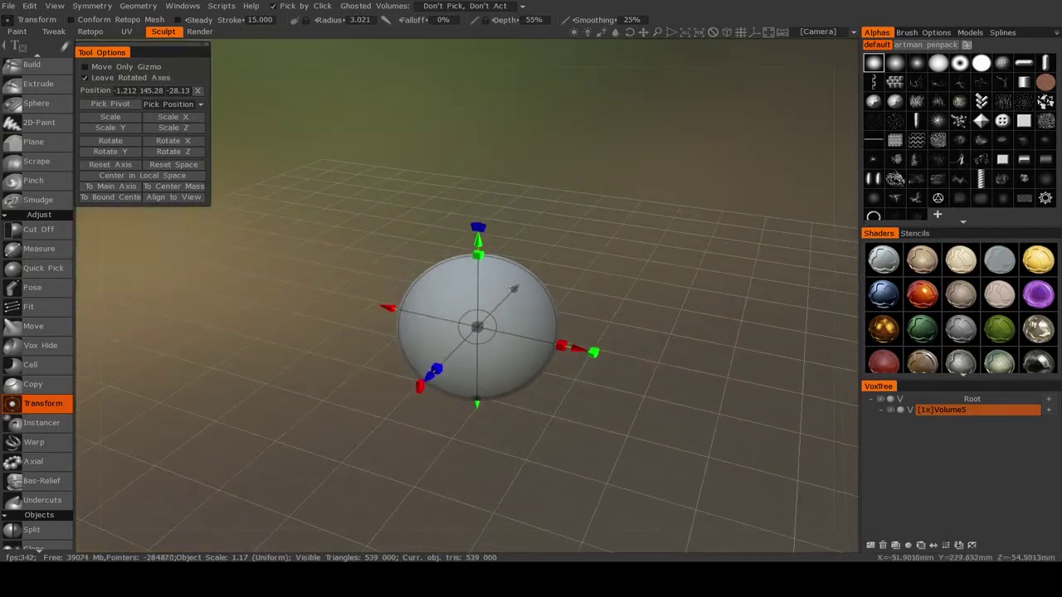
pyautogui.moveTo(477, 230); pyautogui.dragTo(574, 294)
pyautogui.hotkey('ctrl', 'z')
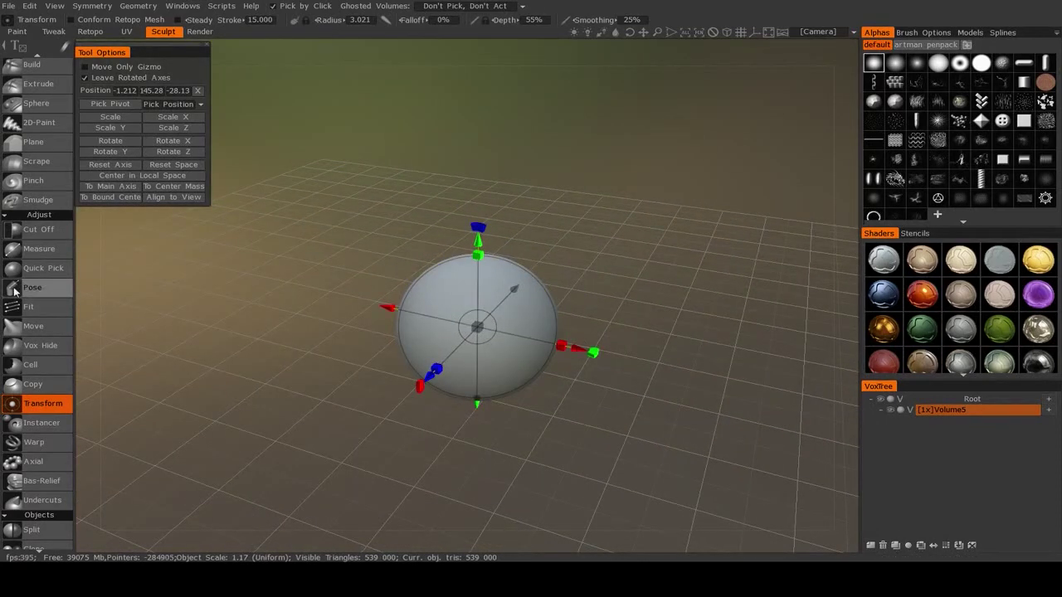
# - Deform the sphere with the Move tool by pulling its upper side out into a rounded peak
pyautogui.click(33, 326)
pyautogui.moveTo(508, 314); pyautogui.dragTo(569, 278)
pyautogui.moveTo(565, 390); pyautogui.dragTo(348, 291)
pyautogui.moveTo(347, 289); pyautogui.dragTo(433, 371, button='right')
pyautogui.moveTo(477, 324); pyautogui.dragTo(586, 367)
pyautogui.moveTo(413, 288); pyautogui.dragTo(343, 264)
pyautogui.moveTo(305, 310); pyautogui.dragTo(199, 341, button='right')
# - Switch the deformed sphere to the Transform tool and reset its gizmo's axes
pyautogui.click(50, 403)
pyautogui.moveTo(402, 245); pyautogui.dragTo(559, 225, button='right')
pyautogui.moveTo(467, 208); pyautogui.dragTo(559, 279)
pyautogui.moveTo(681, 374); pyautogui.dragTo(535, 328)
pyautogui.moveTo(287, 291); pyautogui.dragTo(359, 237)
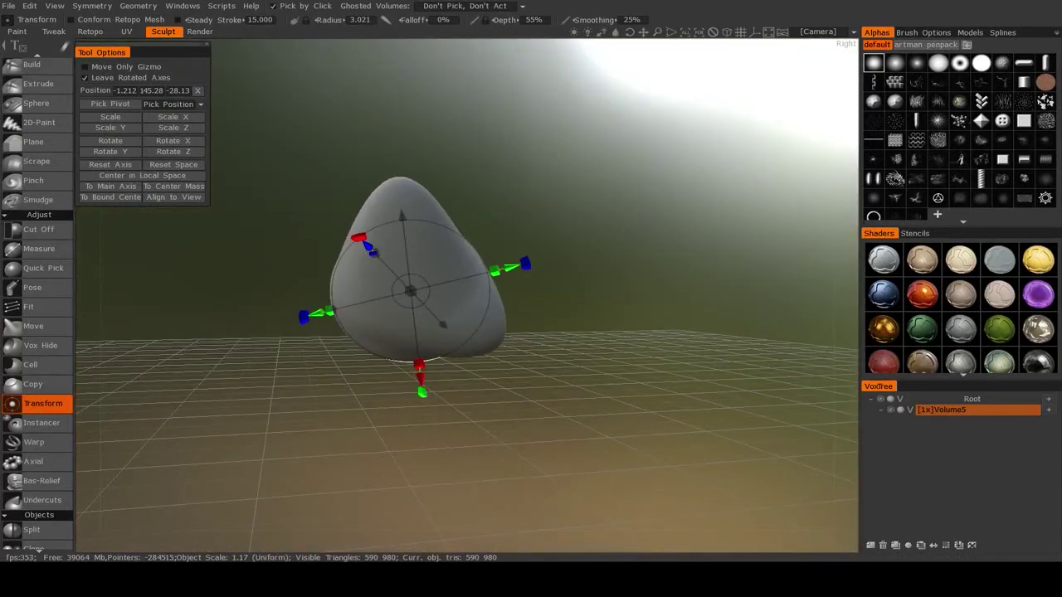
pyautogui.click(121, 165)
pyautogui.moveTo(292, 373); pyautogui.dragTo(533, 235, button='right')
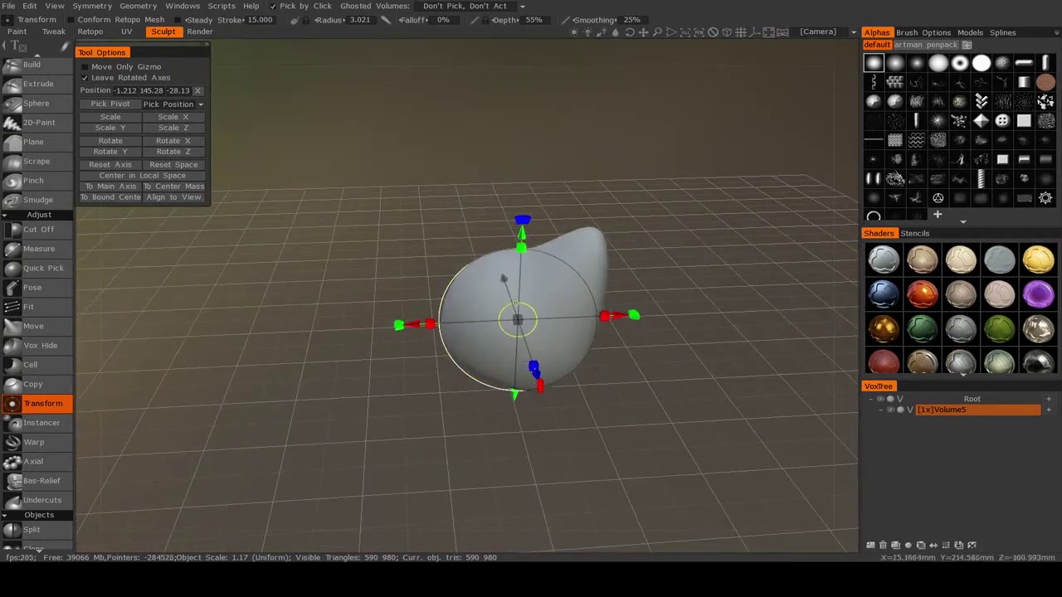
pyautogui.moveTo(661, 381); pyautogui.dragTo(580, 426)
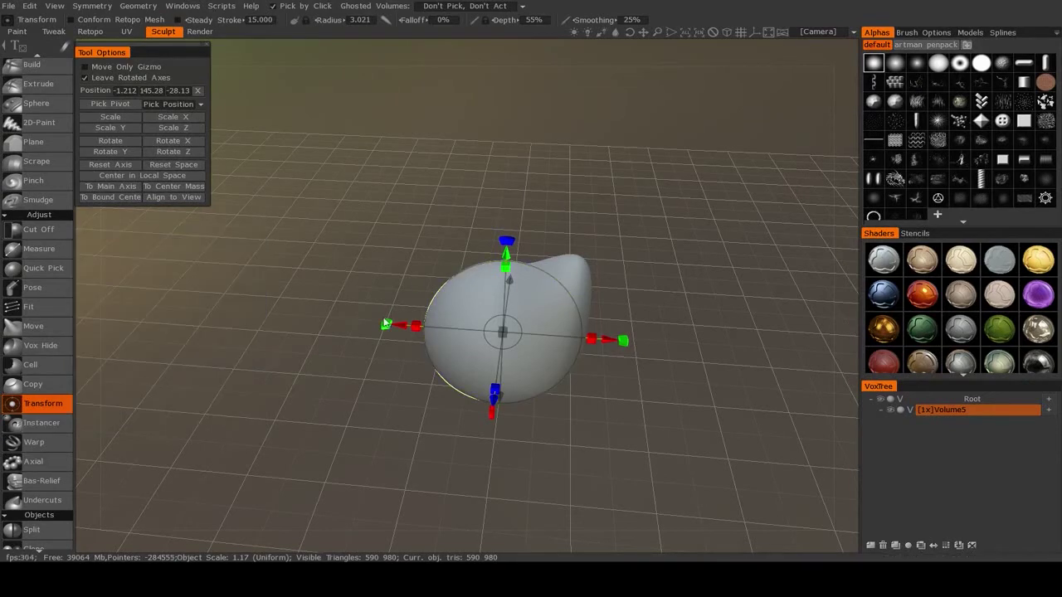
# - Create a new instance of the deformed sphere with Instancer and move it along the X axis beside the original
pyautogui.click(48, 425)
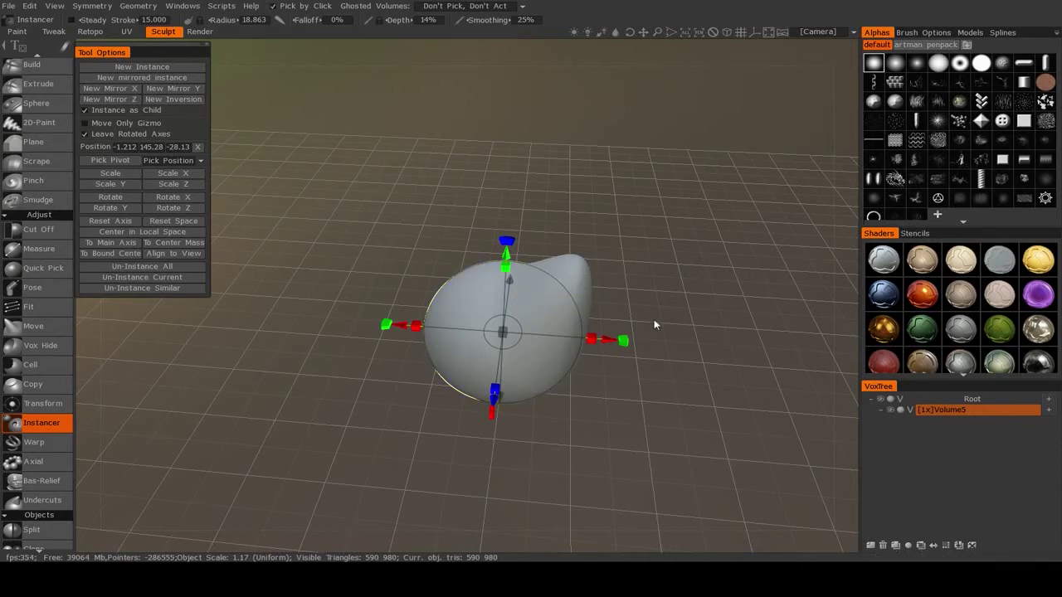
pyautogui.click(145, 67)
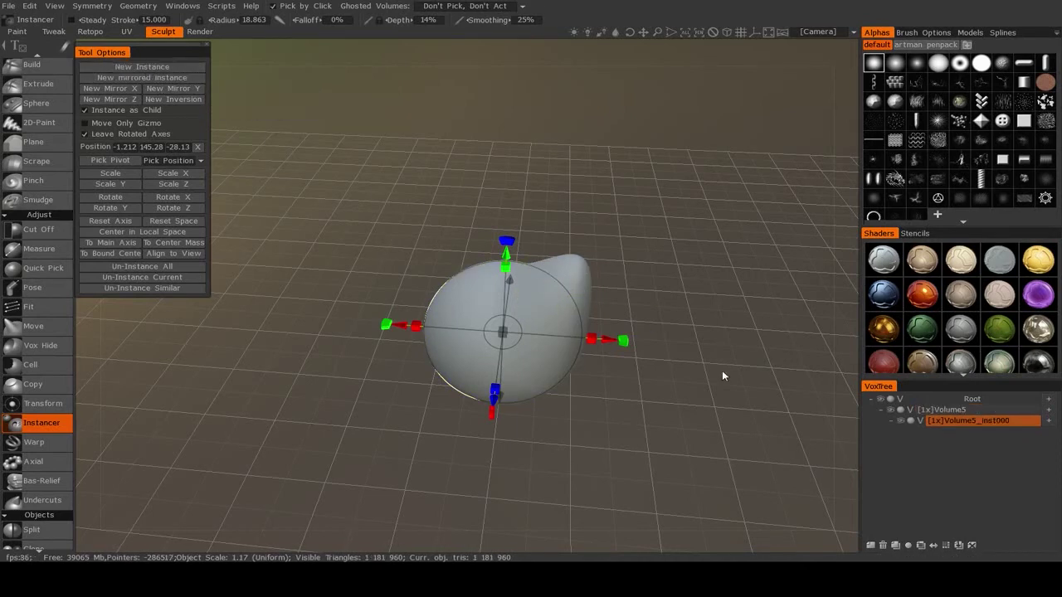
pyautogui.click(975, 422)
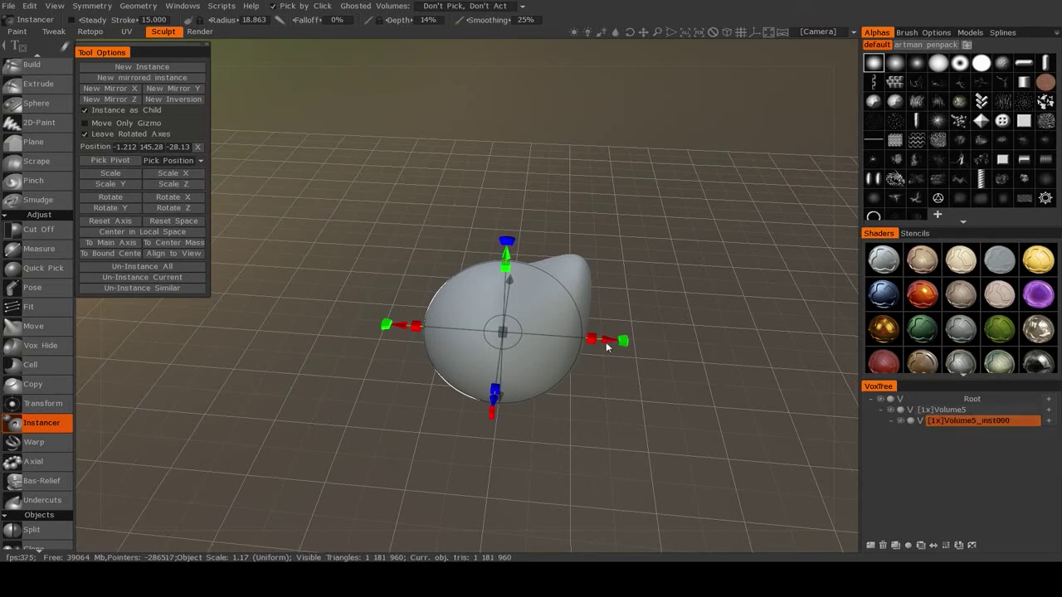
pyautogui.moveTo(611, 341); pyautogui.dragTo(780, 350)
# - Sculpt a looped Build stroke on the original Volume5 and undo it
pyautogui.click(972, 411)
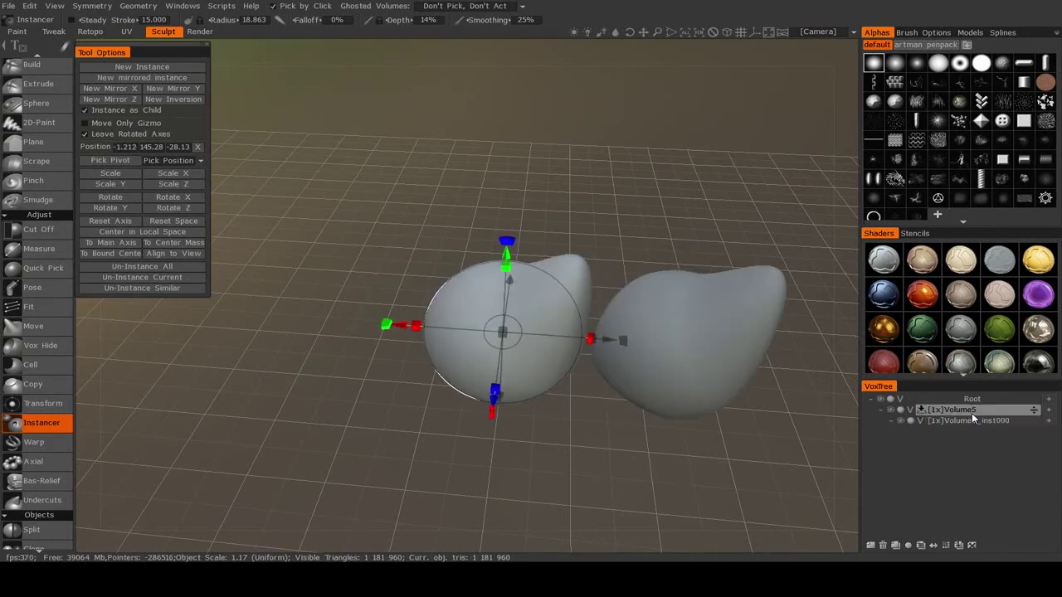
pyautogui.scroll(4, 20, 153)
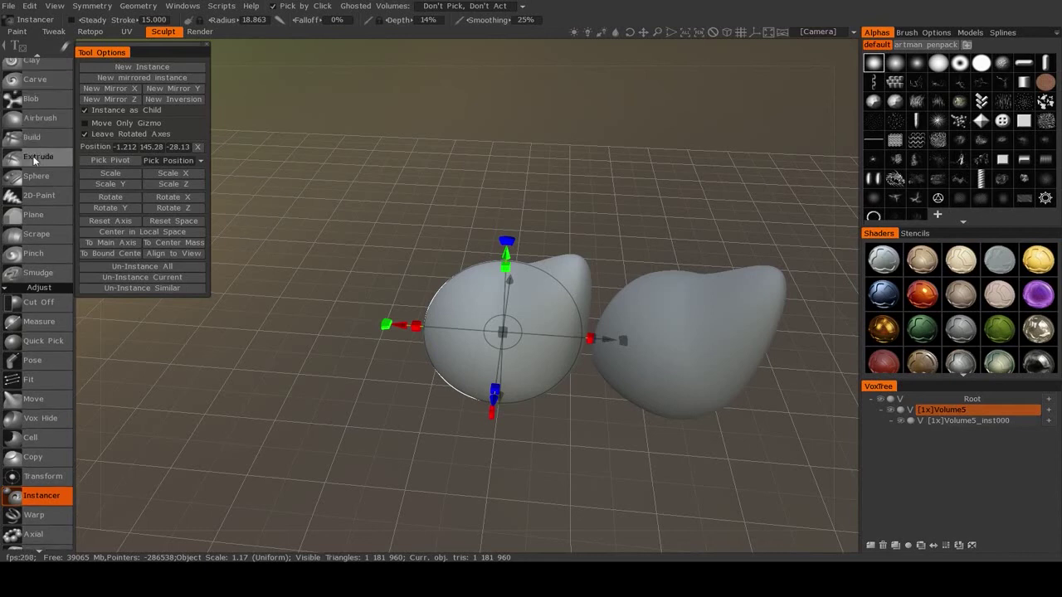
pyautogui.click(32, 137)
pyautogui.scroll(7, 475, 315)
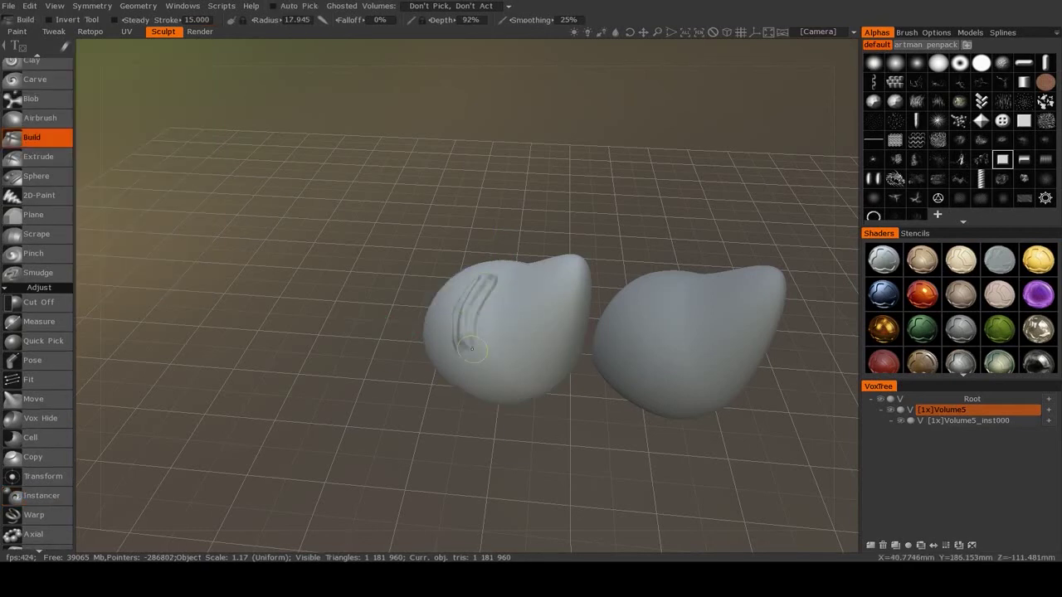
pyautogui.keyDown('alt'); pyautogui.moveTo(696, 369); pyautogui.dragTo(666, 320); pyautogui.keyUp('alt')
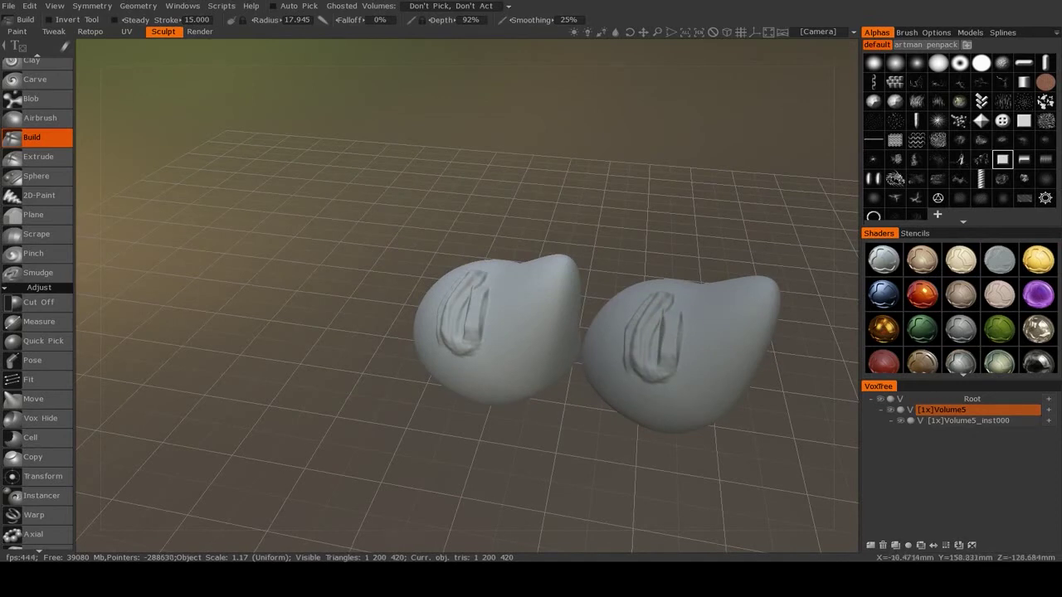
pyautogui.moveTo(540, 427)
pyautogui.keyDown('alt'); pyautogui.mouseDown()
pyautogui.moveTo(581, 415)
pyautogui.moveTo(564, 427)
pyautogui.moveTo(476, 434)
pyautogui.moveTo(538, 440)
pyautogui.mouseUp(); pyautogui.keyUp('alt')
pyautogui.hotkey('ctrl', 'z')
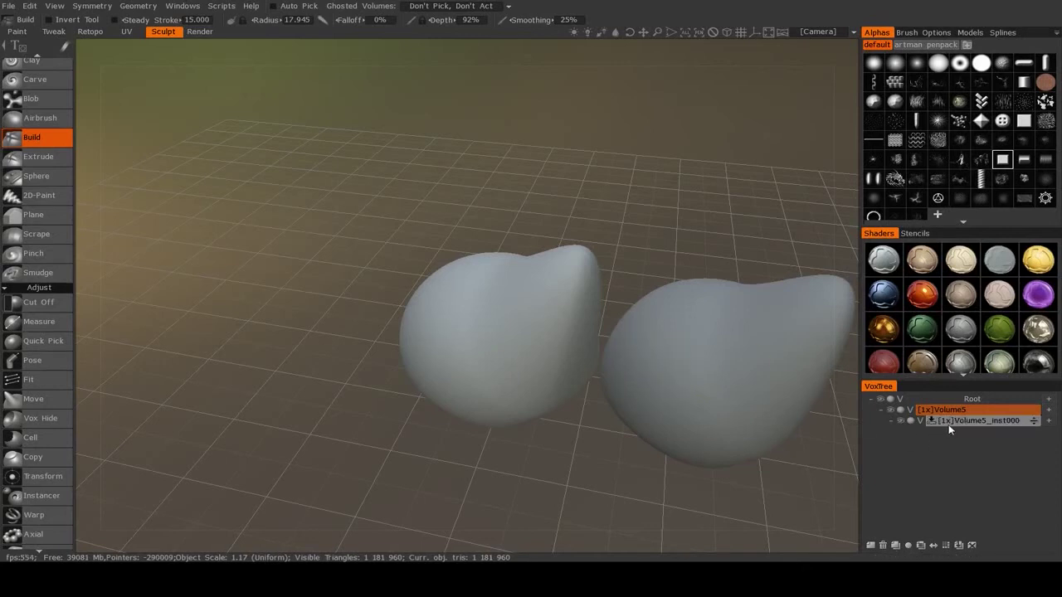
# - Sculpt zigzag Build strokes across the front of the original volume and compare them with the instance
pyautogui.moveTo(429, 339)
pyautogui.mouseDown()
pyautogui.moveTo(474, 365)
pyautogui.moveTo(512, 362)
pyautogui.mouseUp()
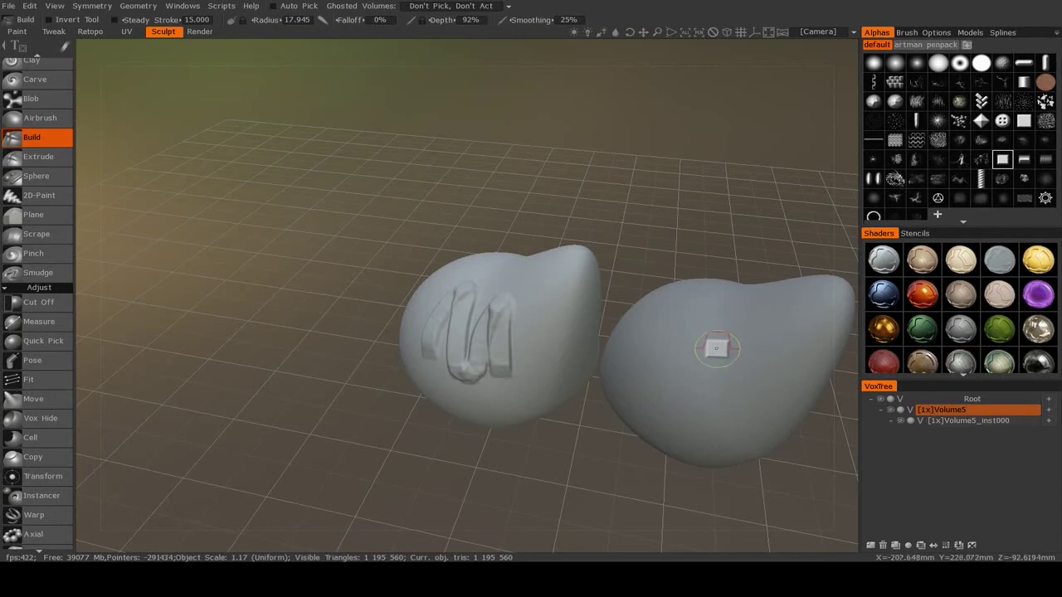
pyautogui.moveTo(571, 440); pyautogui.dragTo(582, 461)
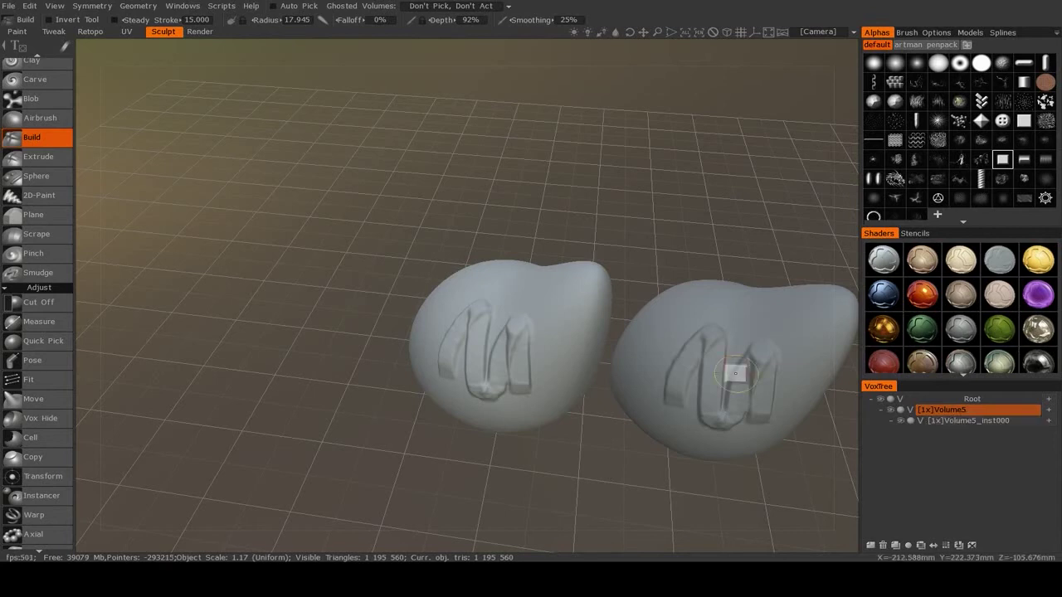
pyautogui.keyDown('alt'); pyautogui.moveTo(639, 364); pyautogui.dragTo(574, 354); pyautogui.keyUp('alt')
pyautogui.keyDown('alt'); pyautogui.moveTo(573, 353); pyautogui.dragTo(594, 367, button='right'); pyautogui.keyUp('alt')
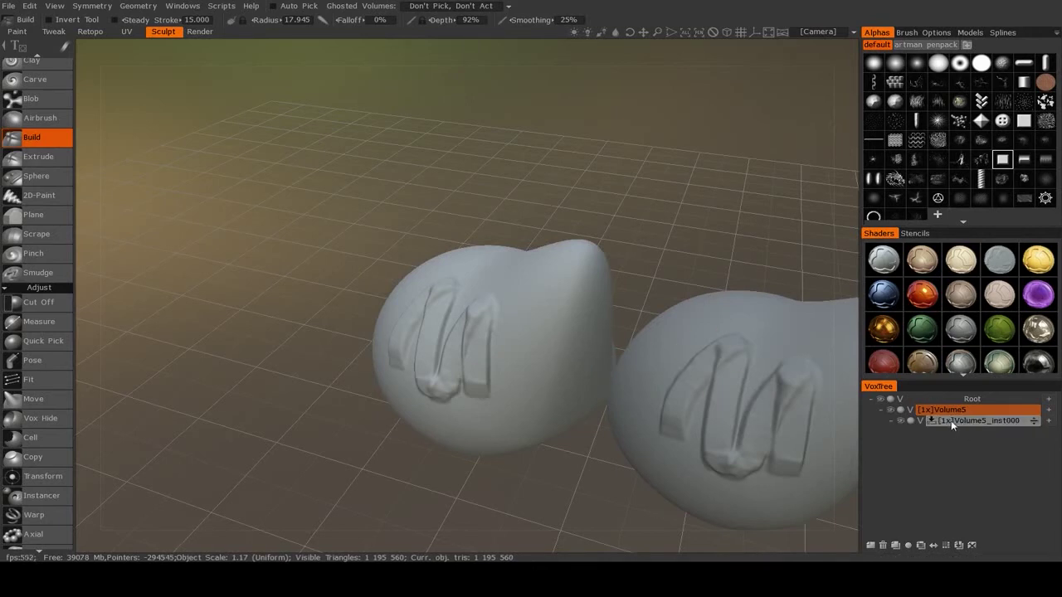
# - Undo the zigzag Build strokes and the creation of the instance
pyautogui.hotkey('ctrl', 'z')
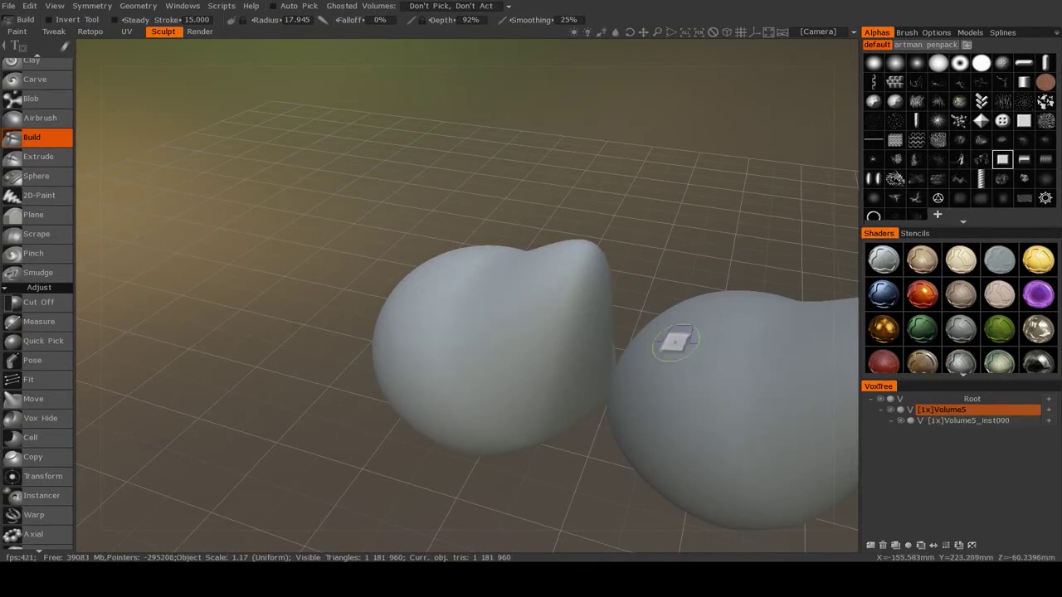
pyautogui.hotkey('ctrl', 'z')
pyautogui.hotkey('ctrl', 'z')
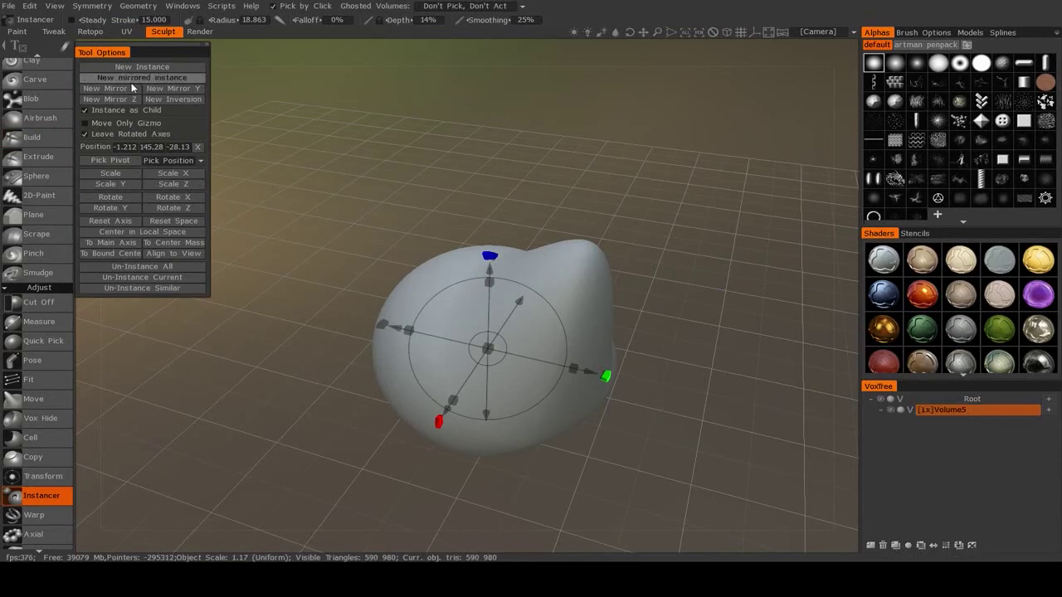
# - Create an instance mirrored in X and move it away from the original along X to about 216.47
pyautogui.click(108, 88)
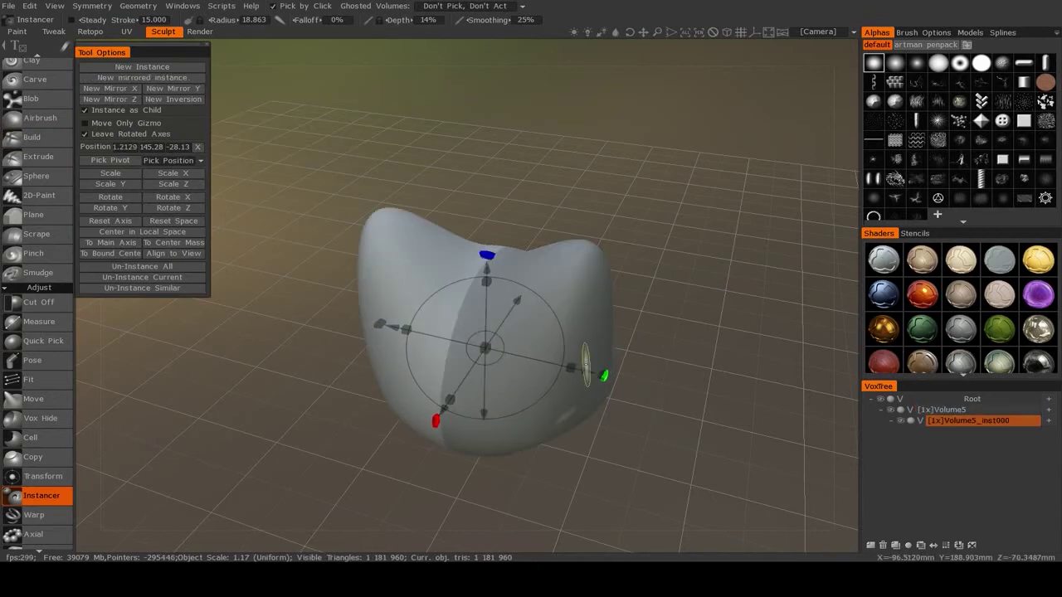
pyautogui.moveTo(586, 372); pyautogui.dragTo(372, 322)
pyautogui.keyDown('alt'); pyautogui.moveTo(471, 434); pyautogui.dragTo(523, 398); pyautogui.keyUp('alt')
pyautogui.keyDown('alt'); pyautogui.moveTo(459, 362); pyautogui.dragTo(489, 380, button='middle'); pyautogui.keyUp('alt')
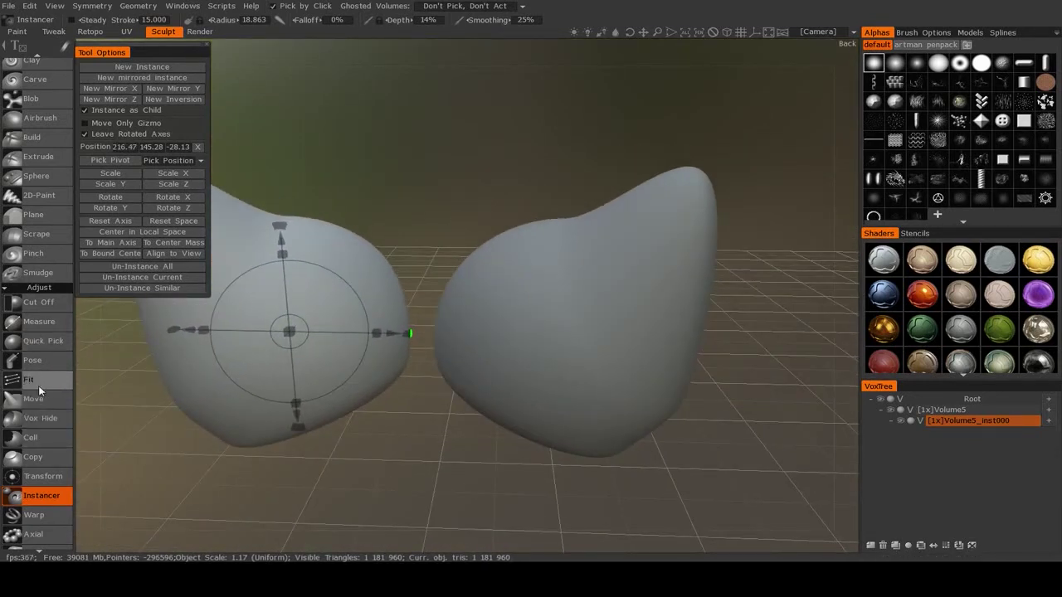
# - Sculpt Build strokes on the original volume, and undo both the strokes and the mirrored instance
pyautogui.click(31, 137)
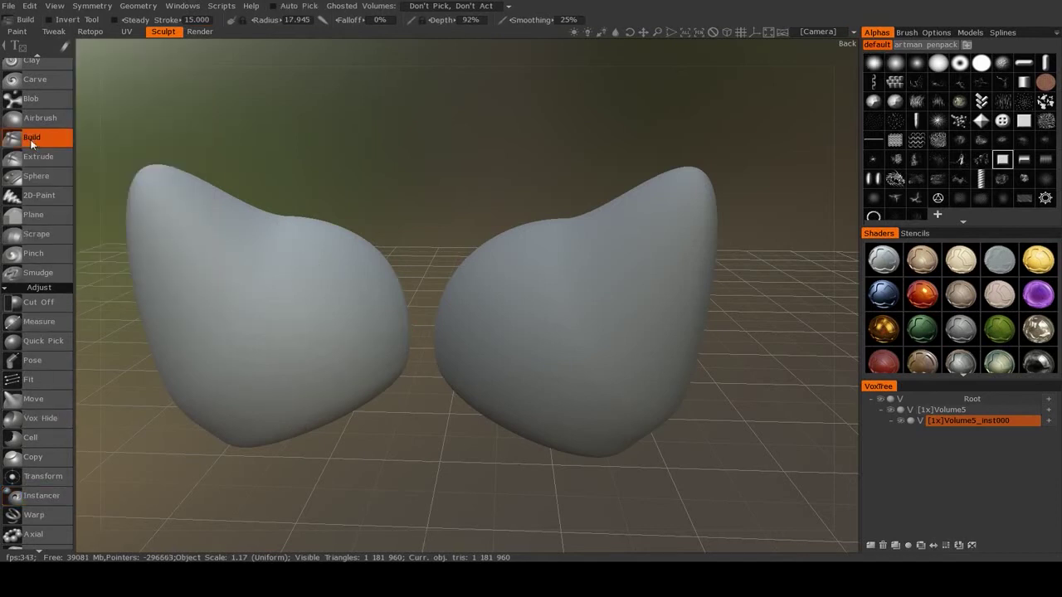
pyautogui.click(978, 409)
pyautogui.moveTo(521, 373); pyautogui.dragTo(645, 297)
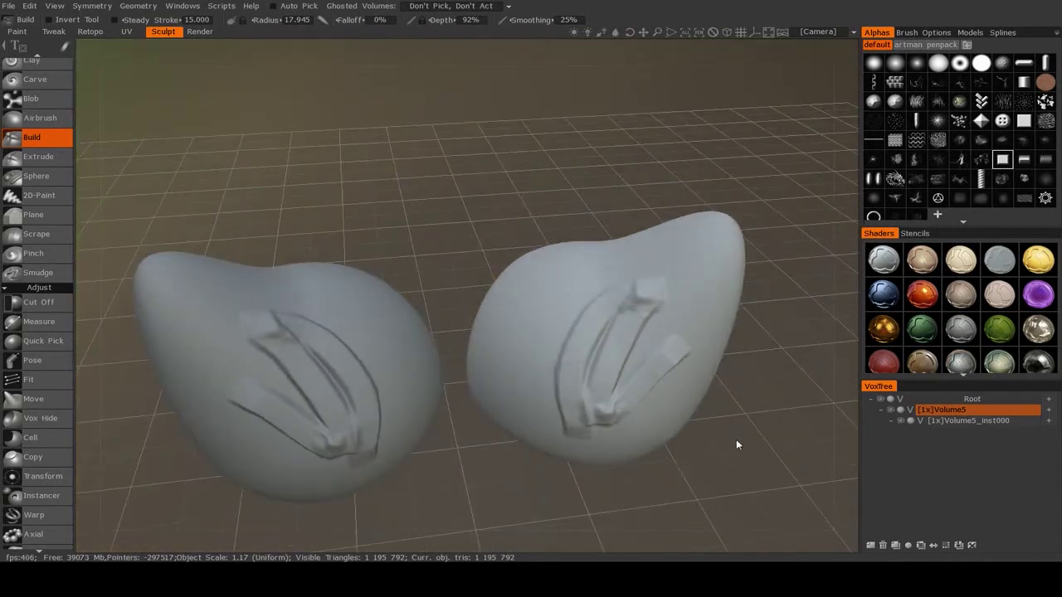
pyautogui.hotkey('ctrl', 'z')
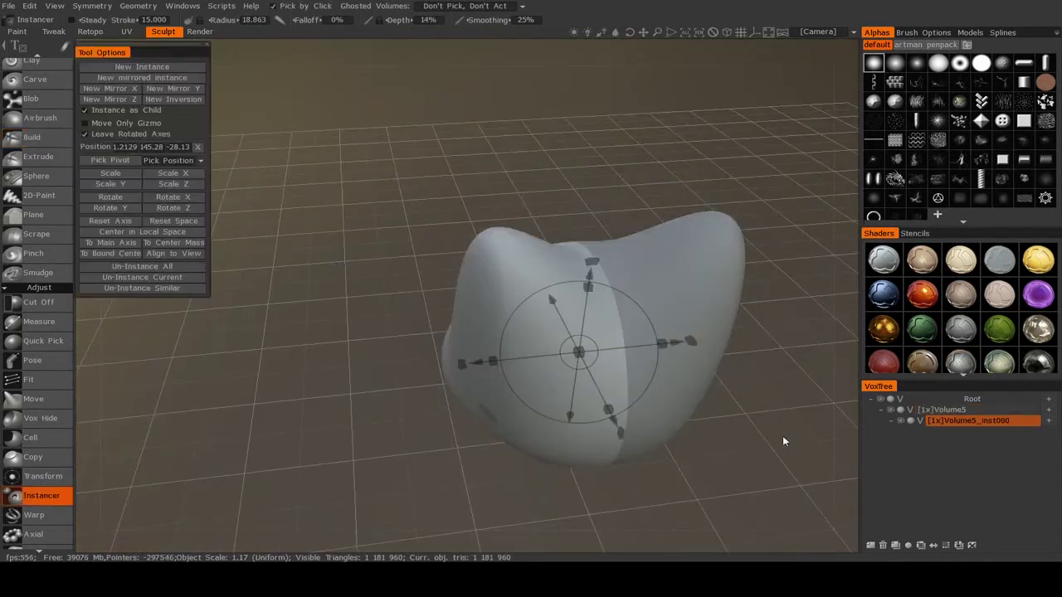
pyautogui.hotkey('ctrl', 'z')
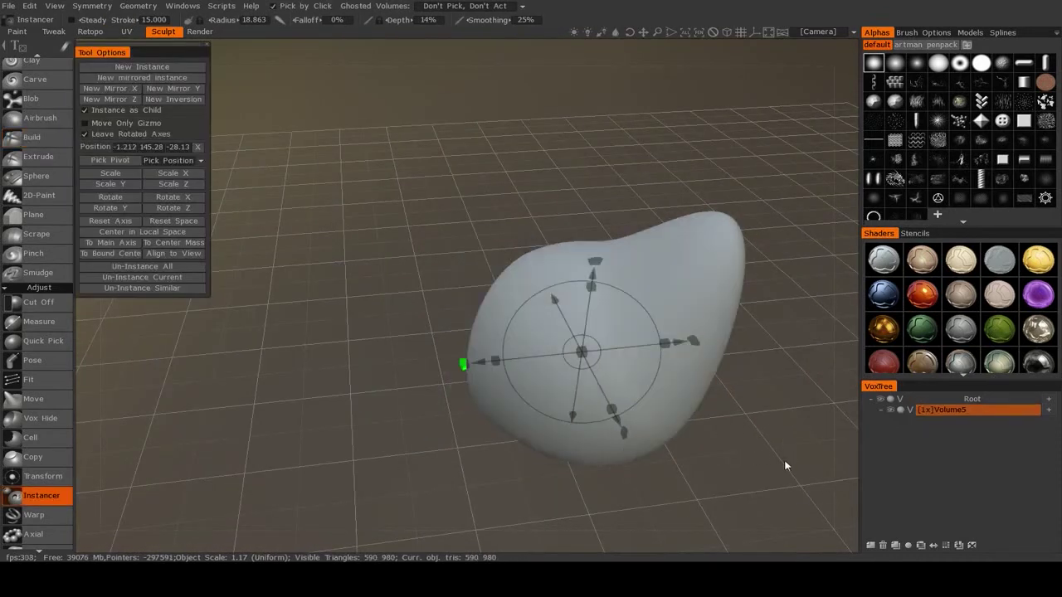
# - Activate the Pose tool and examine the deformed volume's shape from the back
pyautogui.scroll(-3, 42, 449)
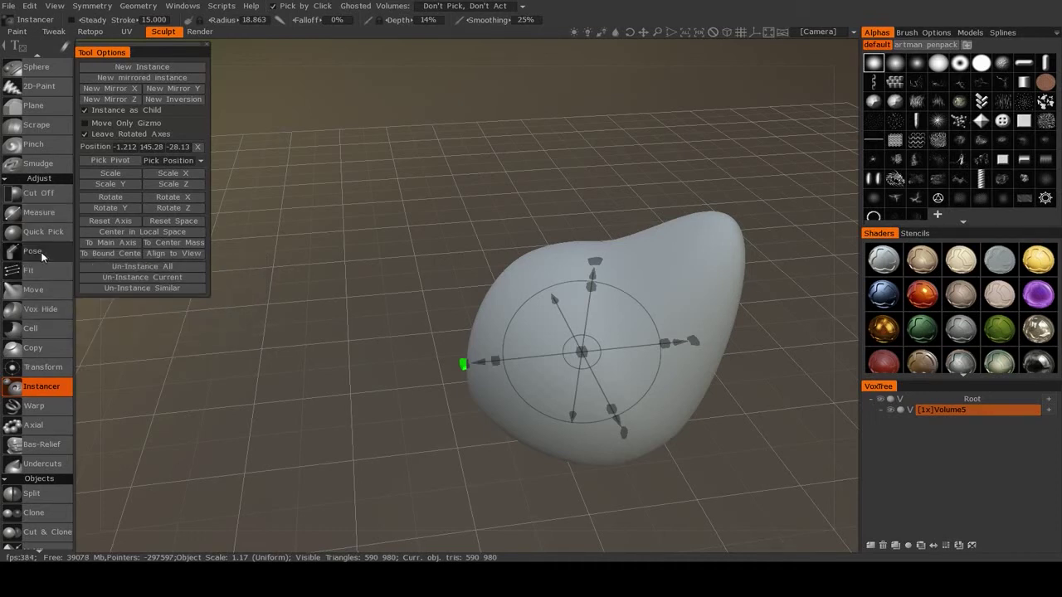
pyautogui.click(42, 252)
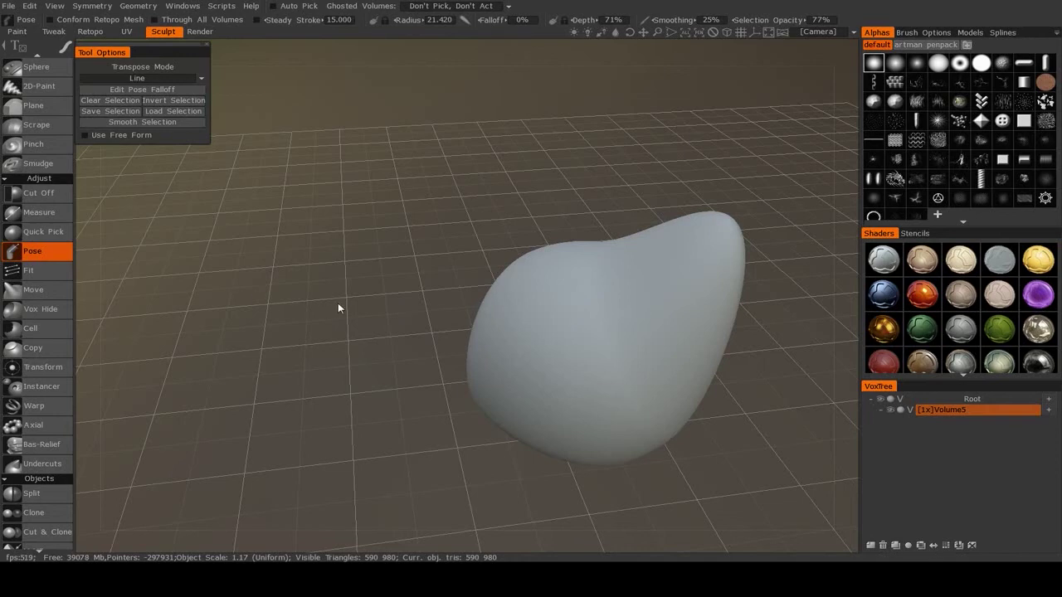
pyautogui.moveTo(339, 308); pyautogui.dragTo(429, 331)
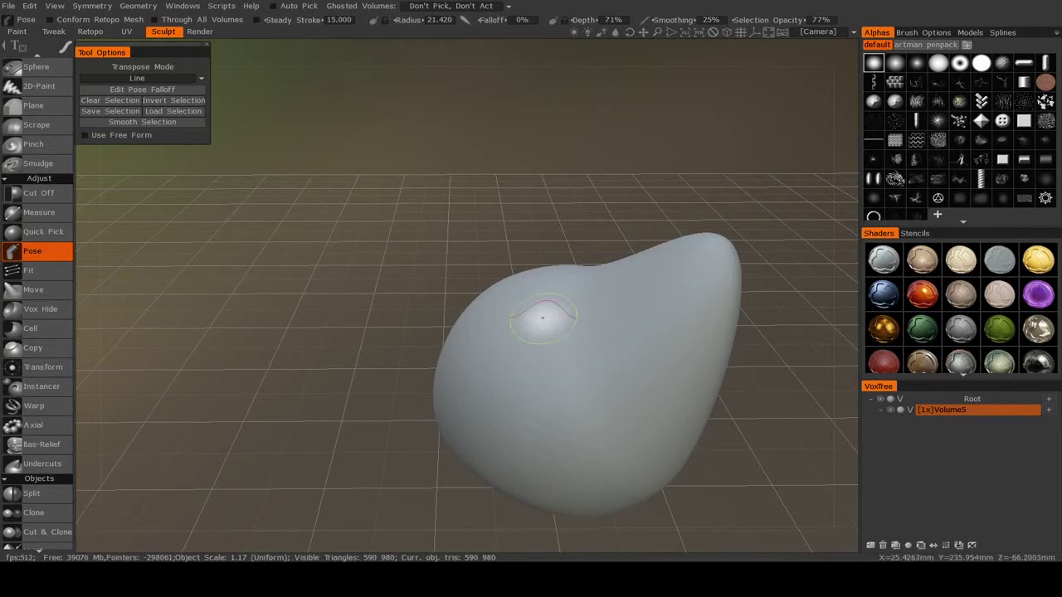
pyautogui.keyDown('alt'); pyautogui.moveTo(546, 320); pyautogui.dragTo(629, 292); pyautogui.keyUp('alt')
pyautogui.keyDown('alt'); pyautogui.moveTo(629, 293); pyautogui.dragTo(559, 320, button='middle'); pyautogui.keyUp('alt')
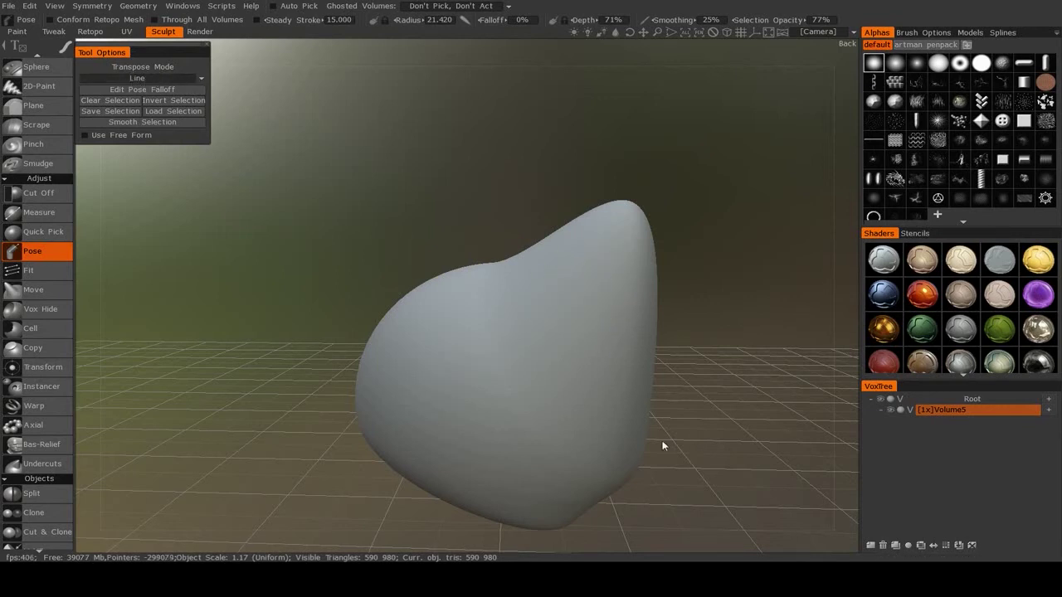
pyautogui.keyDown('alt'); pyautogui.moveTo(596, 424); pyautogui.dragTo(583, 376, button='right'); pyautogui.keyUp('alt')
pyautogui.keyDown('alt'); pyautogui.moveTo(583, 376); pyautogui.dragTo(578, 402); pyautogui.keyUp('alt')
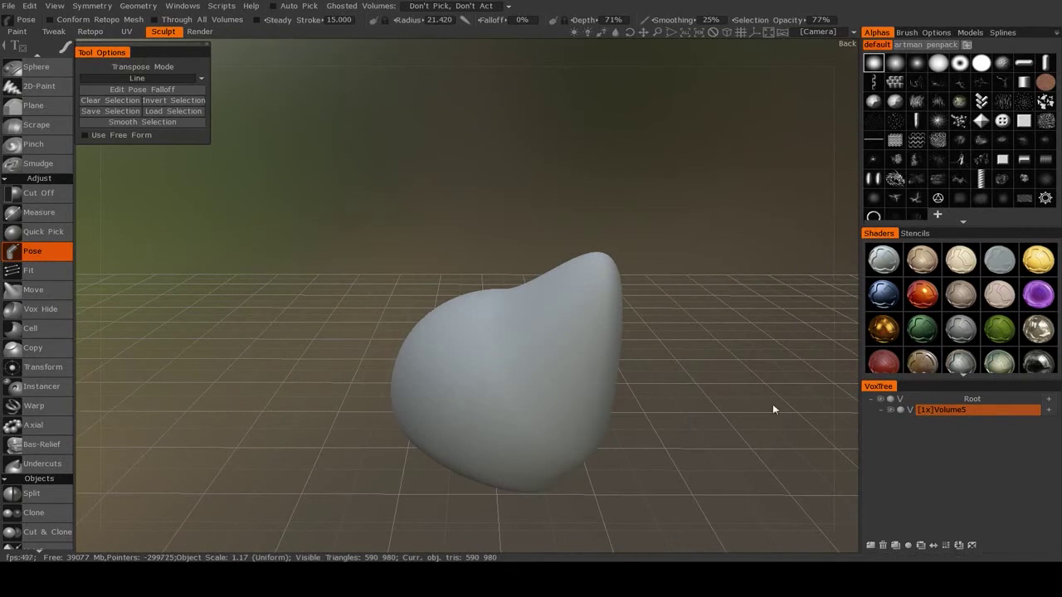
# - Hide Volume5 and add a new volume for a primitive
pyautogui.click(890, 411)
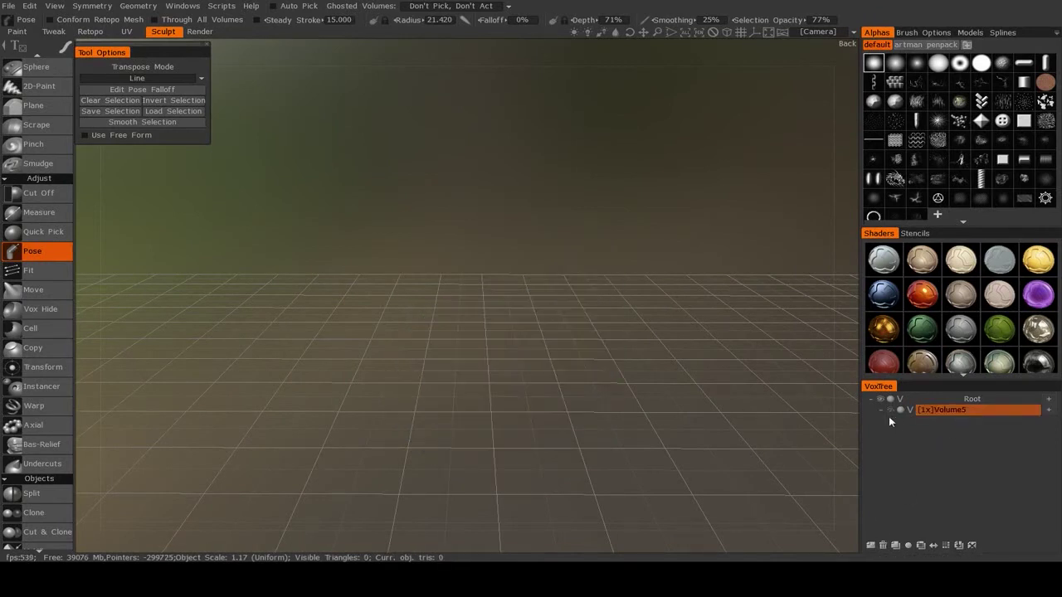
pyautogui.click(870, 546)
pyautogui.press('p')
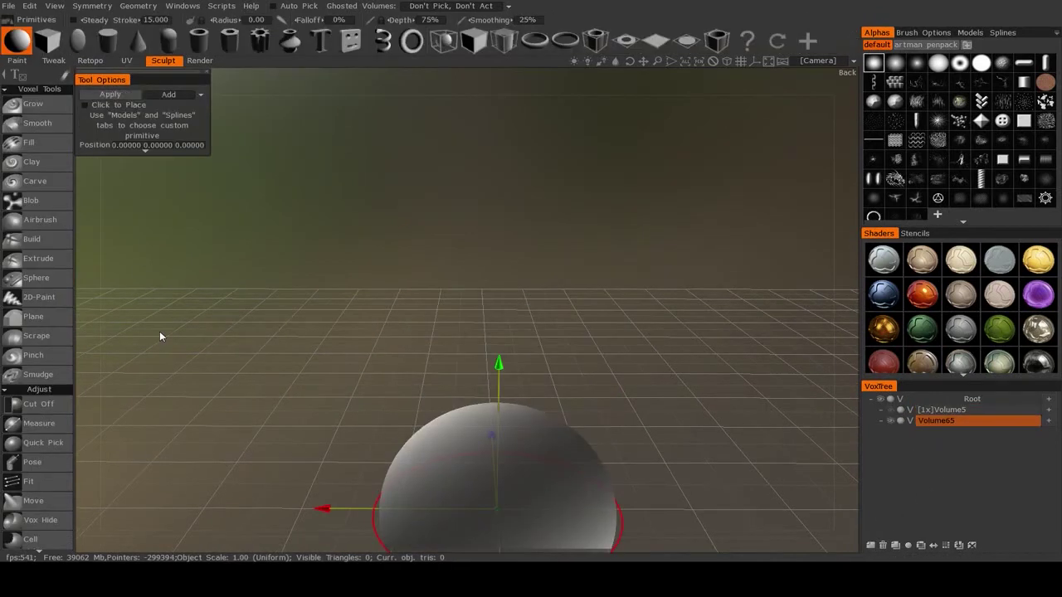
# - Add a cylinder primitive about 262.39 high with top and bottom radii of about 26.03 to the new volume
pyautogui.click(107, 40)
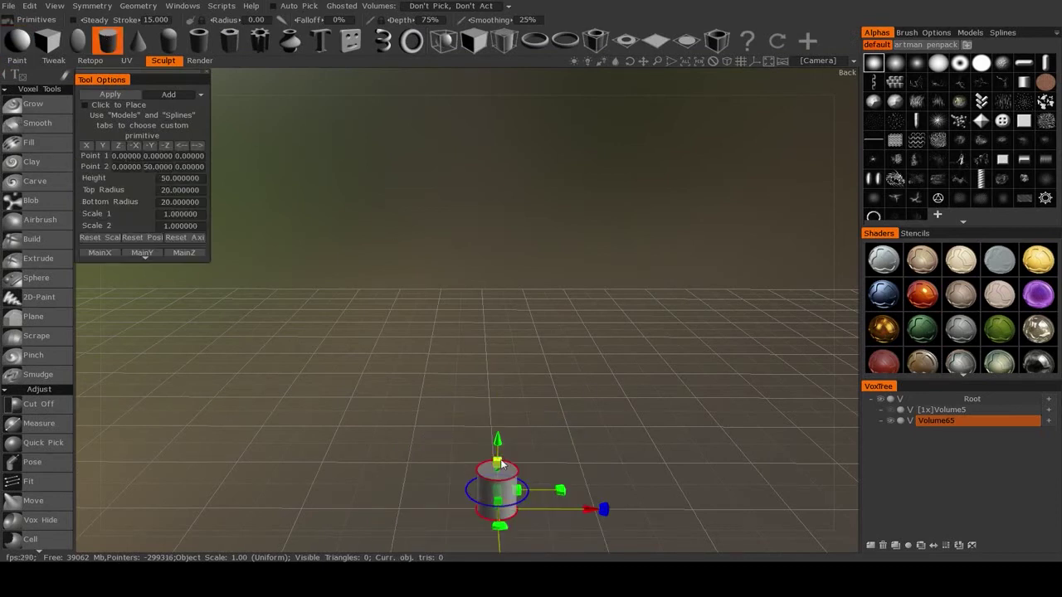
pyautogui.moveTo(500, 462); pyautogui.dragTo(489, 212)
pyautogui.moveTo(626, 484); pyautogui.dragTo(571, 419)
pyautogui.moveTo(508, 332); pyautogui.dragTo(517, 330)
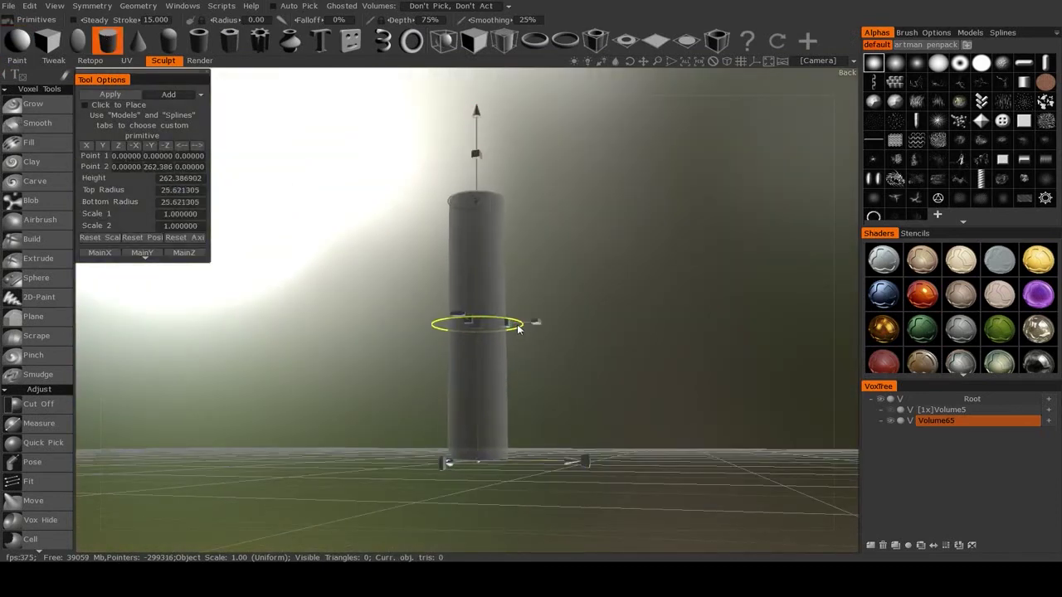
pyautogui.press('Return')
pyautogui.moveTo(683, 177); pyautogui.dragTo(652, 304)
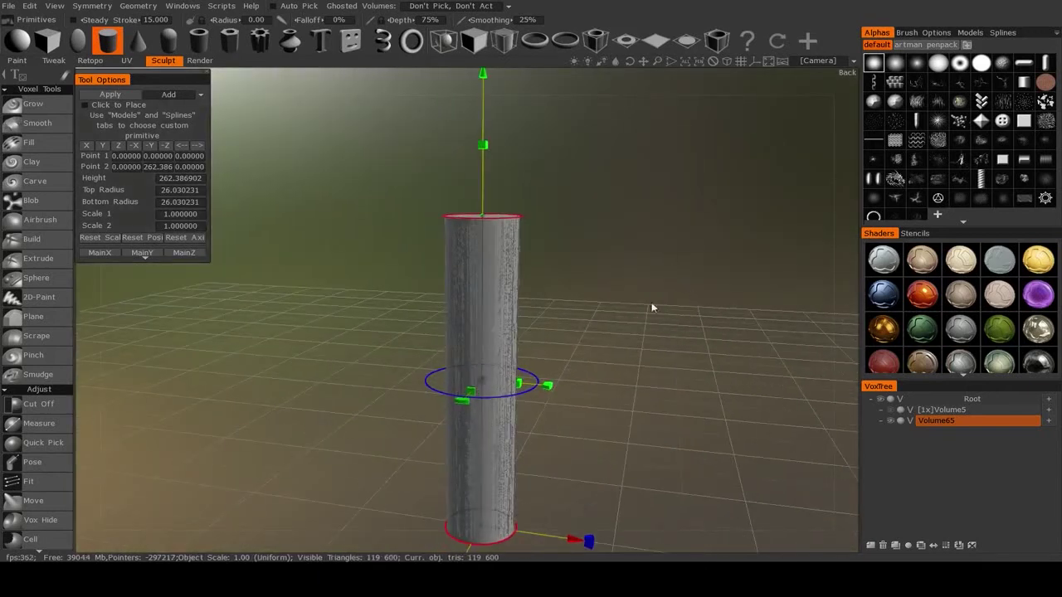
# - Use the Pose tool in Line mode to select the cylinder's upper half, redrawing the short transition line around mid-height
pyautogui.click(41, 465)
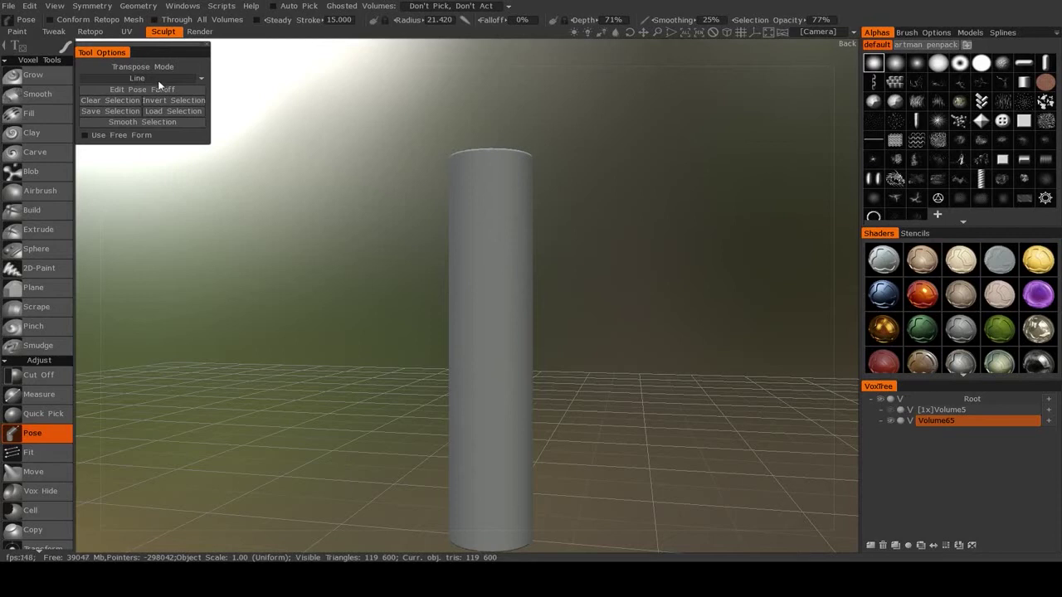
pyautogui.moveTo(434, 307); pyautogui.dragTo(441, 275, button='middle')
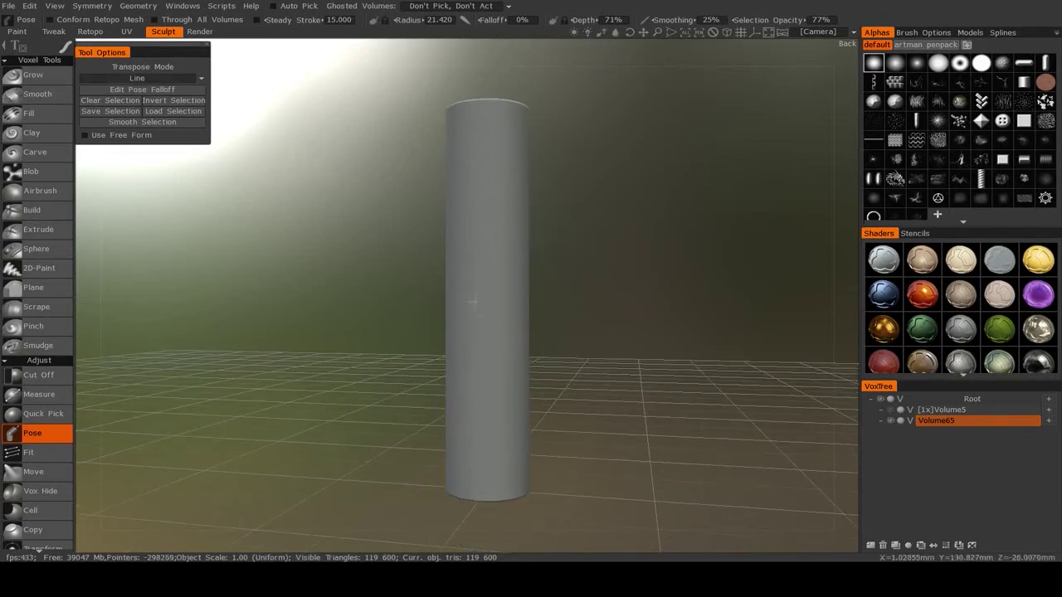
pyautogui.keyDown('alt'); pyautogui.moveTo(472, 312); pyautogui.dragTo(487, 312); pyautogui.keyUp('alt')
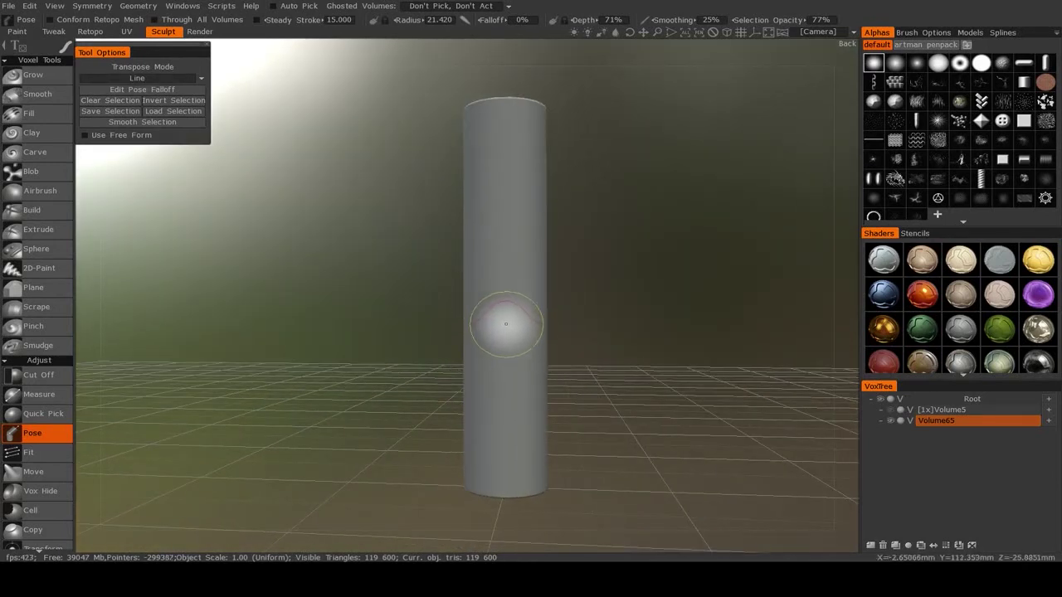
pyautogui.moveTo(498, 331); pyautogui.dragTo(503, 291)
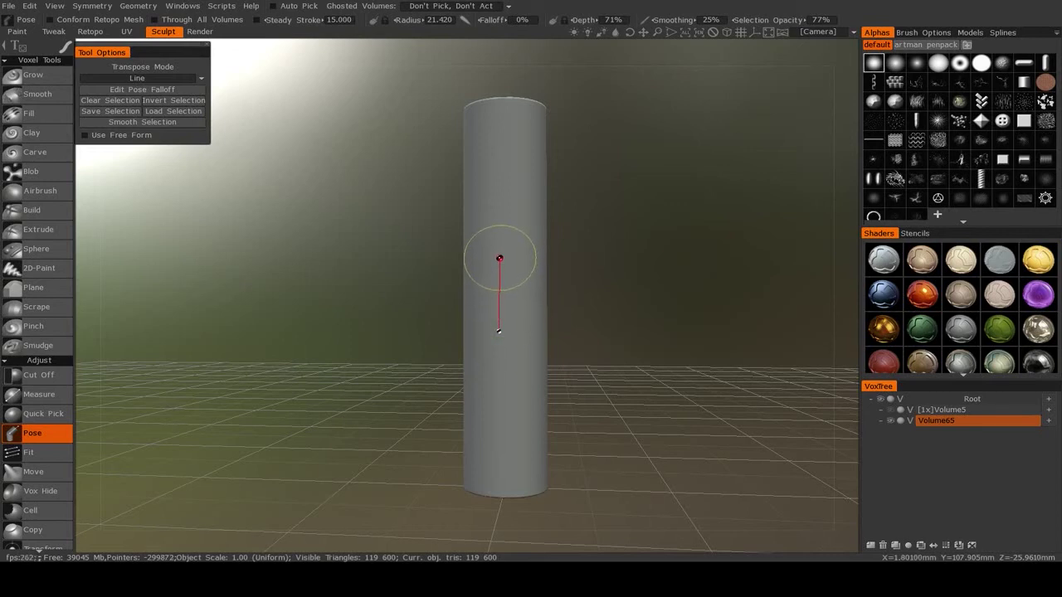
pyautogui.moveTo(500, 258); pyautogui.dragTo(500, 259)
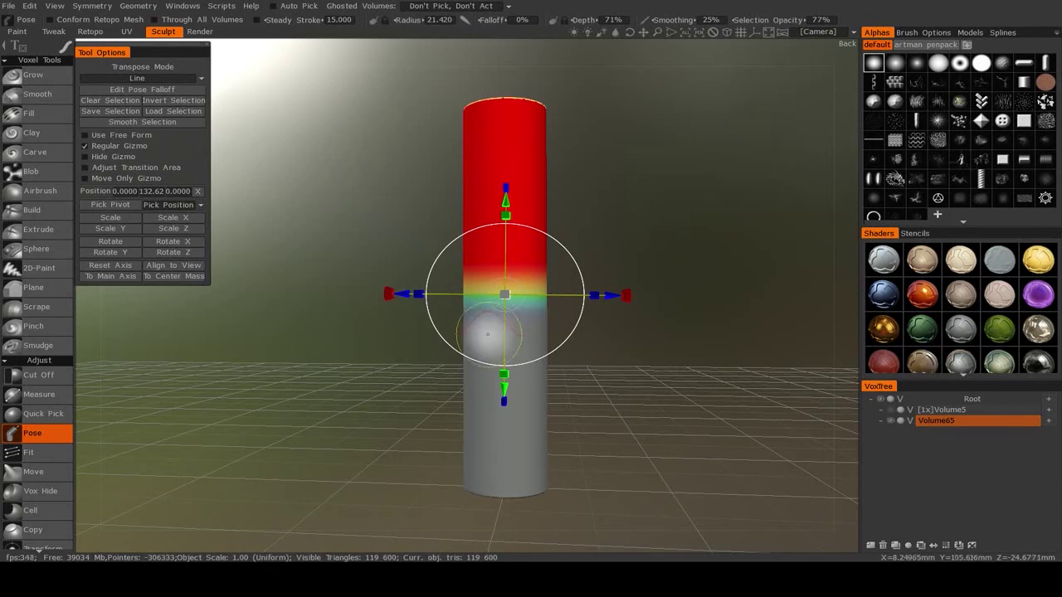
pyautogui.moveTo(488, 345); pyautogui.dragTo(489, 322)
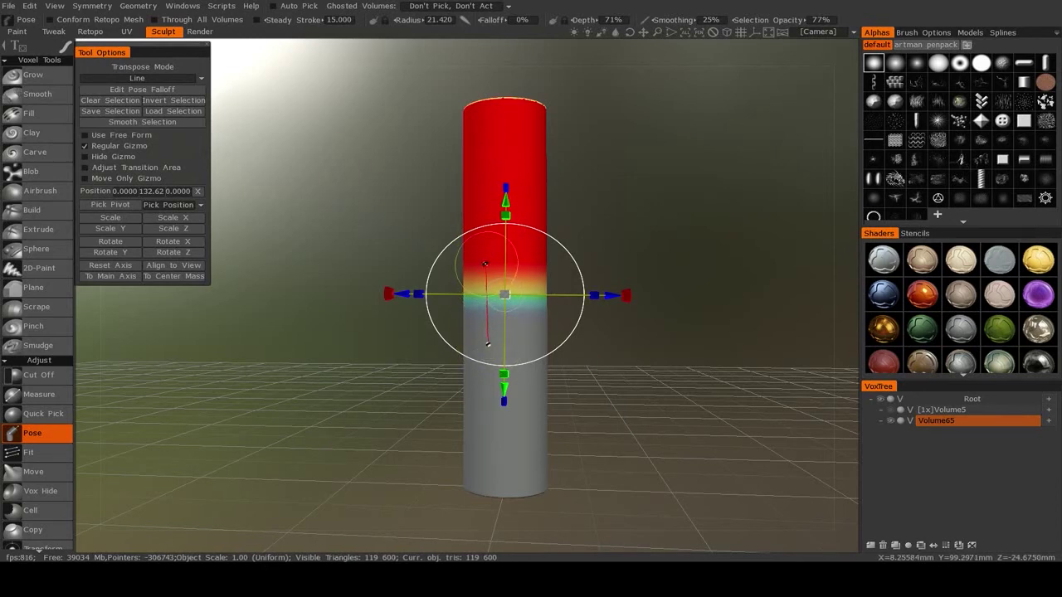
pyautogui.moveTo(485, 264); pyautogui.dragTo(486, 263)
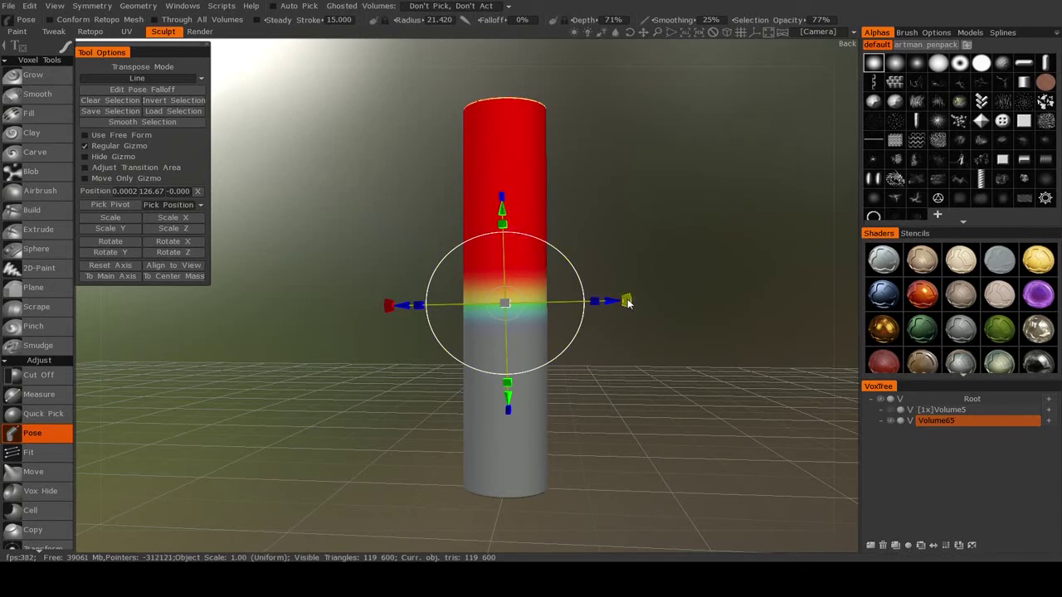
# - Bend the selected upper half of the cylinder sideways, undo the latest pose changes and clear the selection
pyautogui.moveTo(626, 303); pyautogui.dragTo(579, 245)
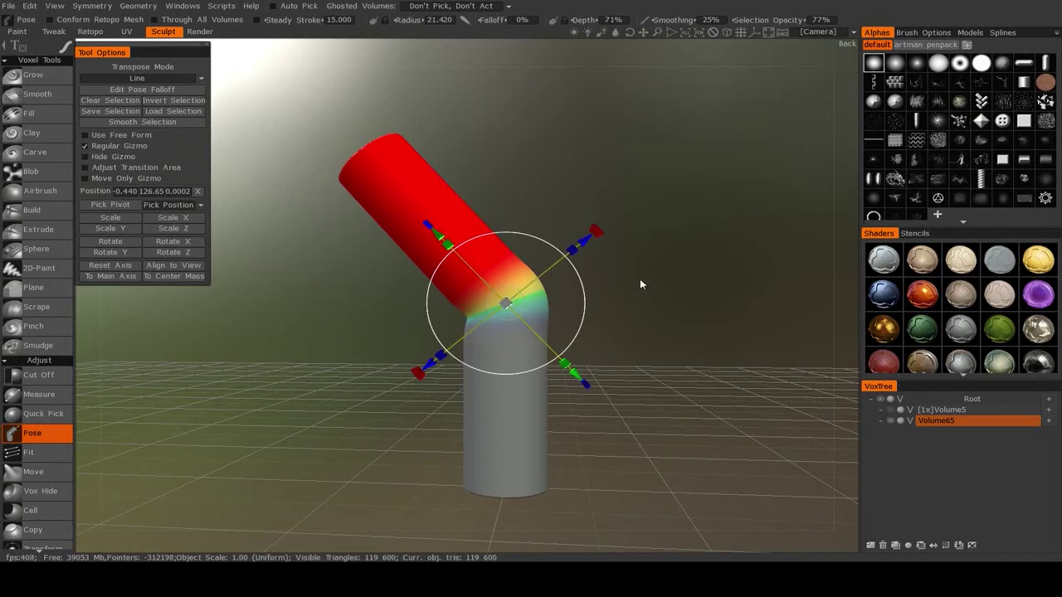
pyautogui.moveTo(640, 284); pyautogui.dragTo(706, 321)
pyautogui.hotkey('ctrl', 'z')
pyautogui.hotkey('ctrl', 'z')
pyautogui.click(111, 101)
# - Try rotating the cylinder's upper part with a long Line selection transition running from near the base to near the top
pyautogui.moveTo(614, 366); pyautogui.dragTo(590, 302)
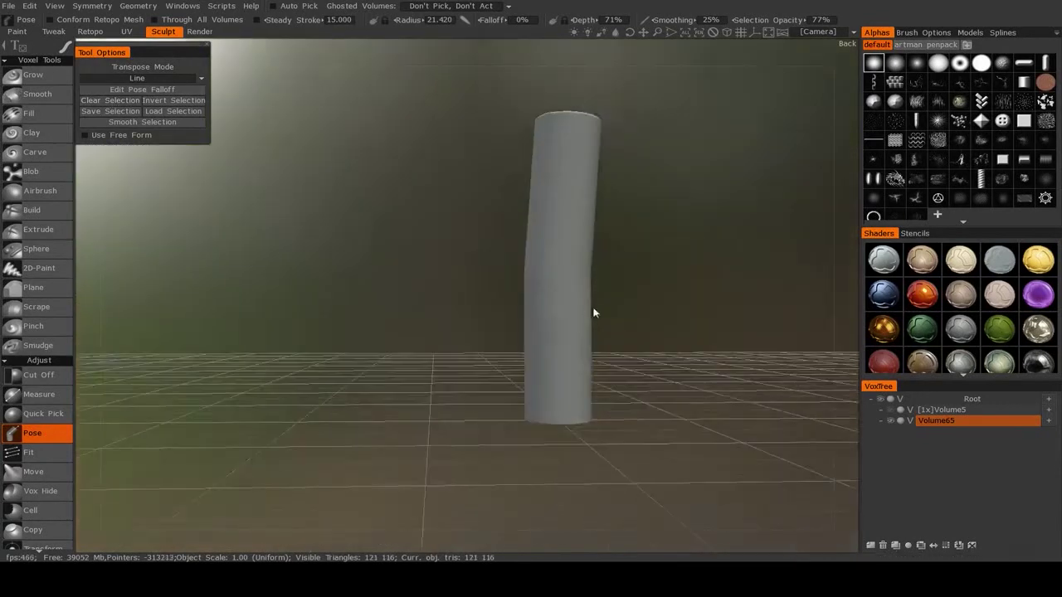
pyautogui.scroll(2, 581, 303)
pyautogui.moveTo(531, 314); pyautogui.dragTo(426, 332, button='middle')
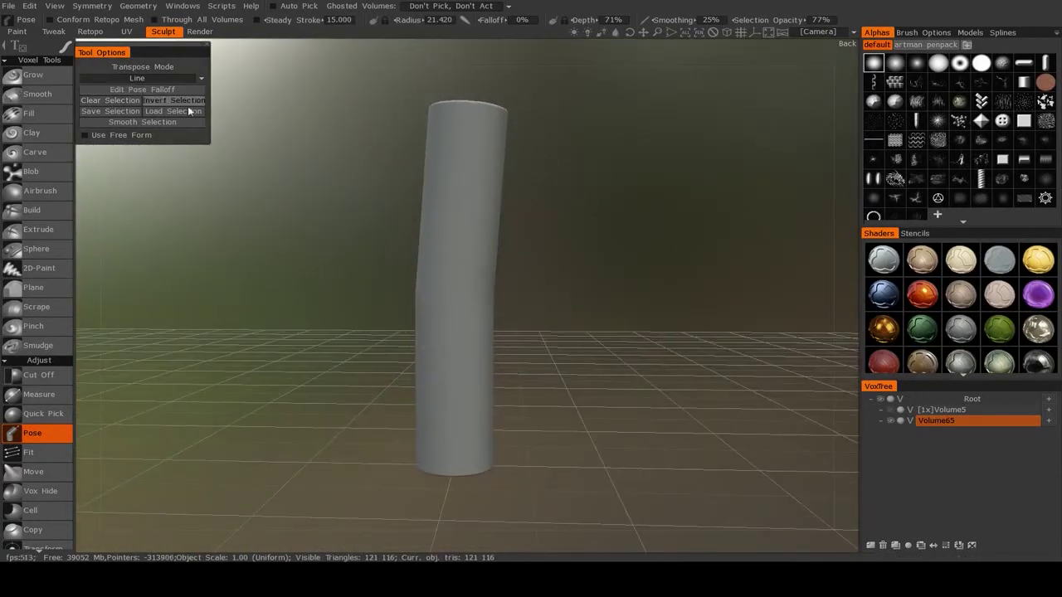
pyautogui.moveTo(452, 379); pyautogui.dragTo(452, 430)
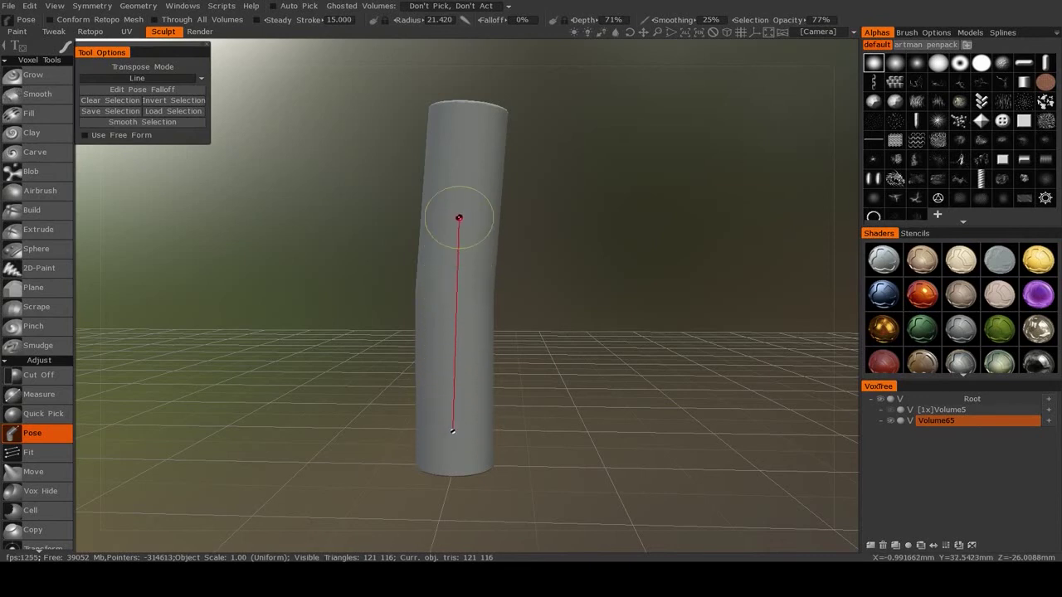
pyautogui.moveTo(460, 145); pyautogui.dragTo(460, 146)
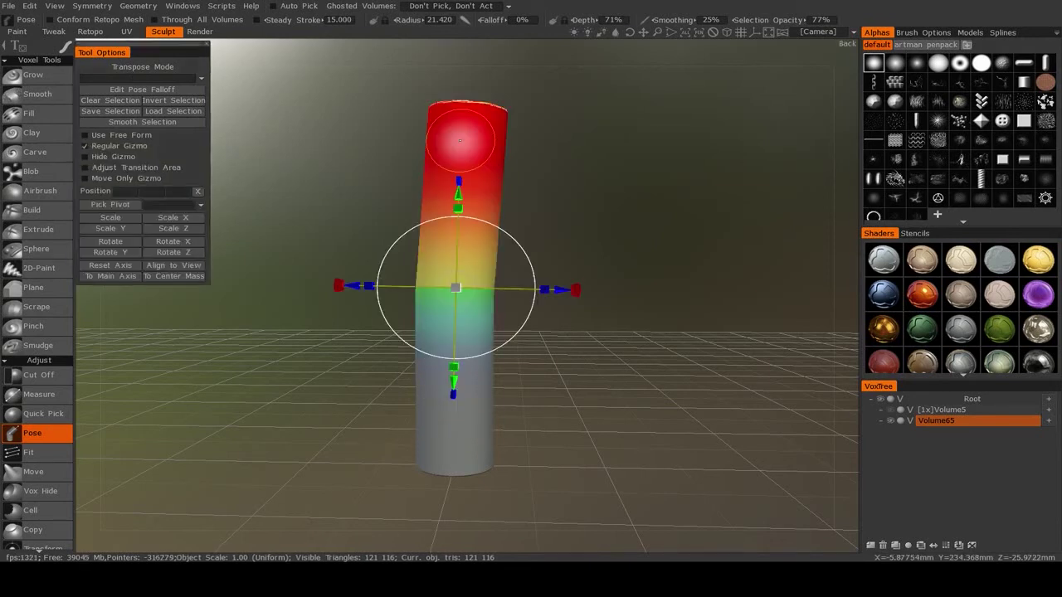
pyautogui.moveTo(571, 290); pyautogui.dragTo(574, 363)
pyautogui.hotkey('ctrl', 'z')
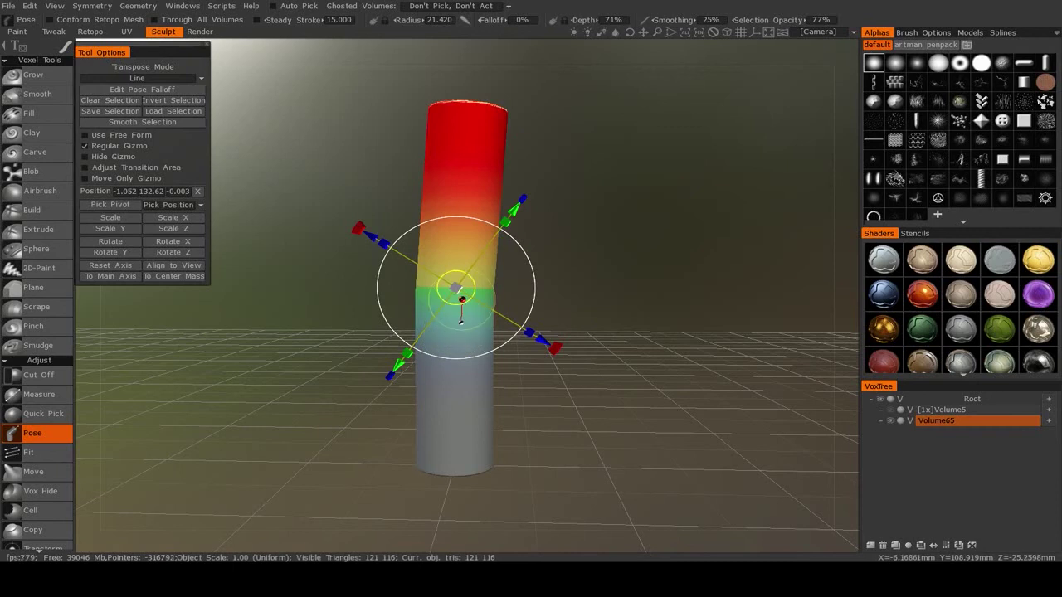
# - Reselect the upper part with a short Line transition, bend it sharply to the other side, and apply the pose
pyautogui.moveTo(462, 321); pyautogui.dragTo(462, 310)
pyautogui.moveTo(569, 328); pyautogui.dragTo(504, 388)
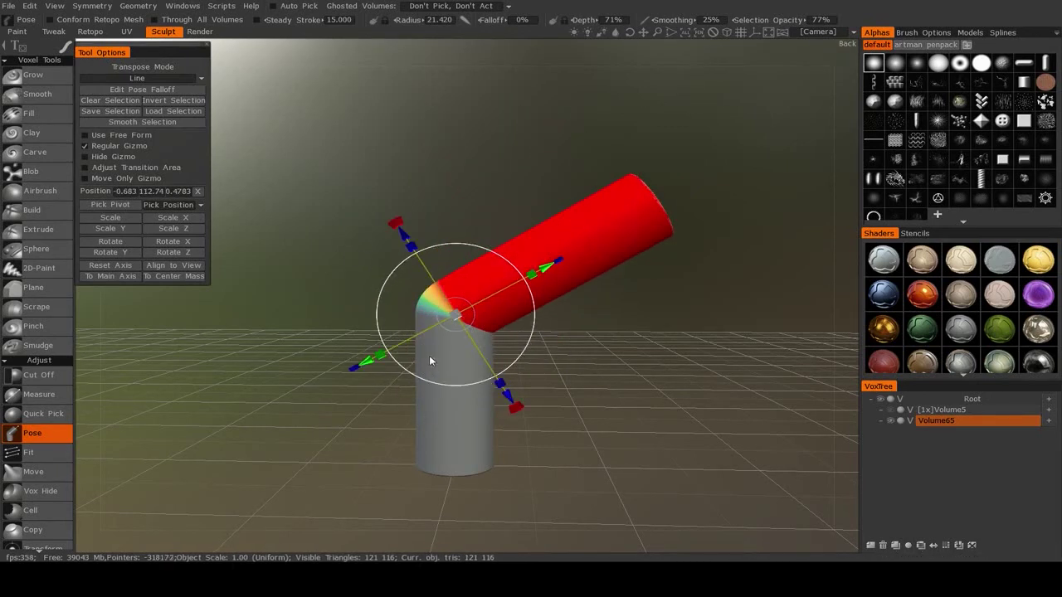
pyautogui.press('Return')
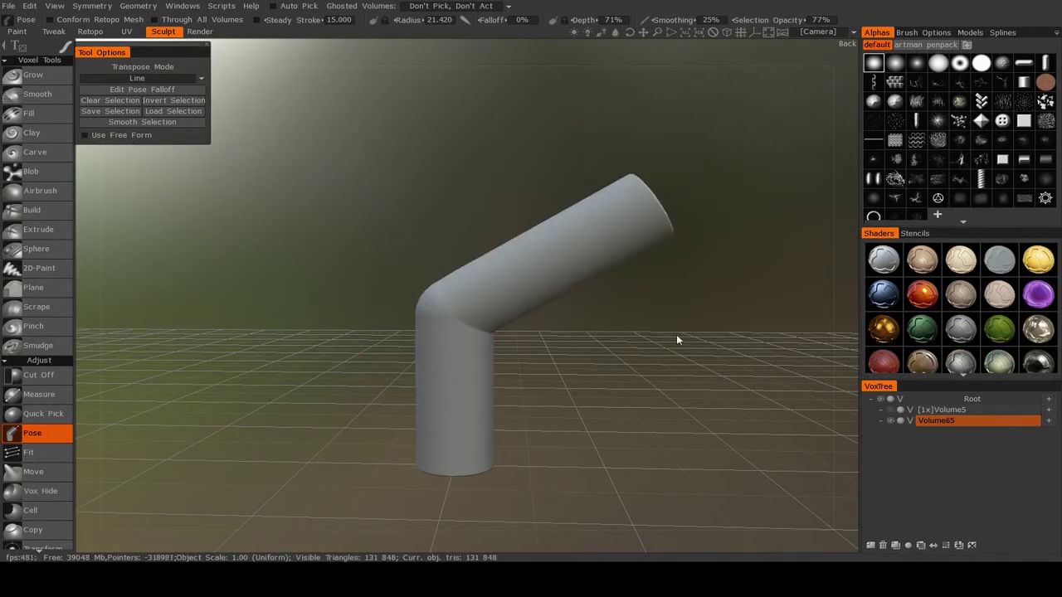
pyautogui.moveTo(638, 357); pyautogui.dragTo(645, 316)
pyautogui.scroll(5, 645, 316)
pyautogui.press('w')
pyautogui.press('w')
pyautogui.keyDown('alt'); pyautogui.moveTo(516, 347); pyautogui.dragTo(444, 341); pyautogui.keyUp('alt')
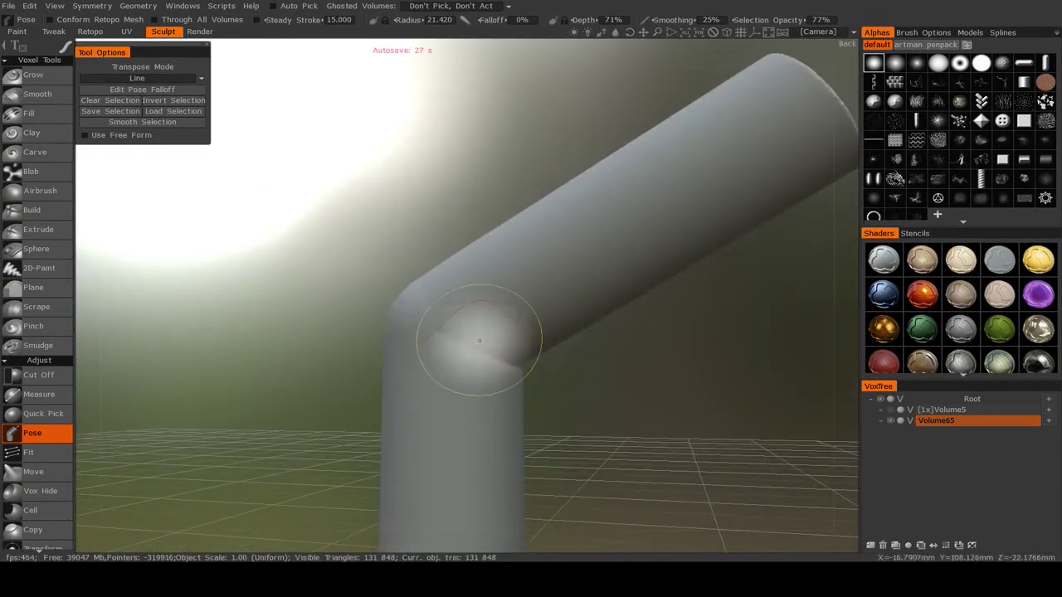
pyautogui.moveTo(528, 387)
pyautogui.keyDown('alt'); pyautogui.mouseDown()
pyautogui.moveTo(633, 424)
pyautogui.moveTo(633, 404)
pyautogui.moveTo(576, 415)
pyautogui.moveTo(574, 396)
pyautogui.mouseUp(); pyautogui.keyUp('alt')
# - Undo the applied sharp bend of the cylinder and clear the pose selection
pyautogui.hotkey('ctrl', 'z')
pyautogui.scroll(-5, 633, 403)
pyautogui.click(101, 105)
# - Switch the transpose mode to Ring and select a band around the middle of the cylinder
pyautogui.keyDown('alt'); pyautogui.moveTo(595, 290); pyautogui.dragTo(543, 286); pyautogui.keyUp('alt')
pyautogui.scroll(5, 543, 286)
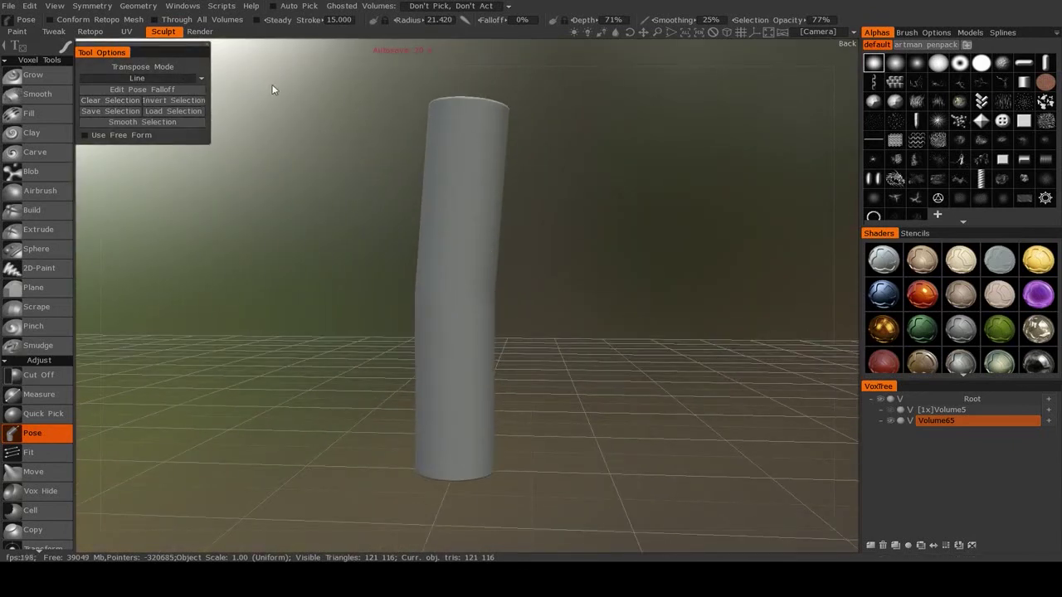
pyautogui.click(159, 79)
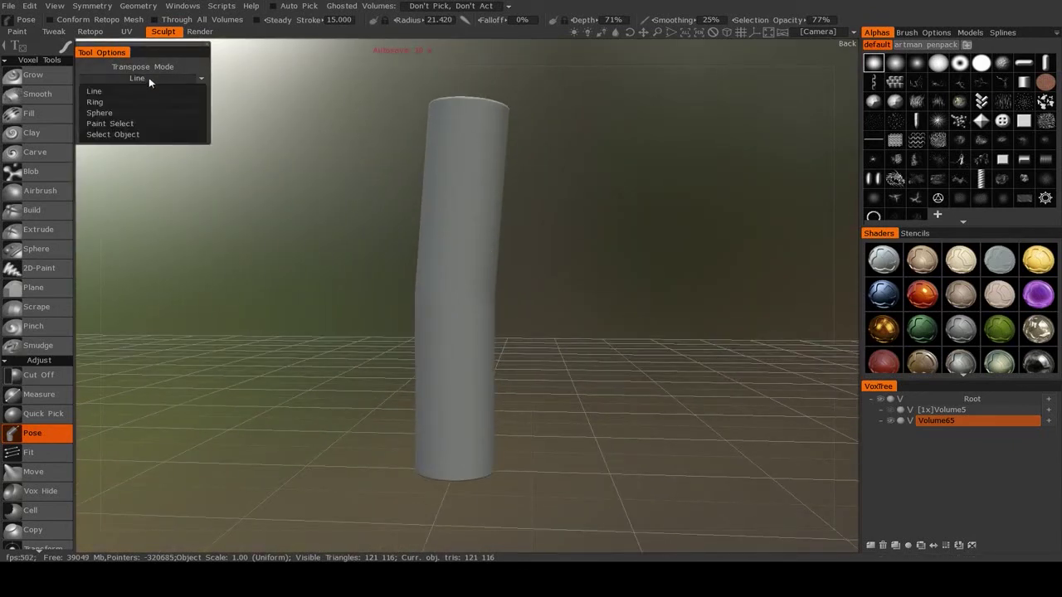
pyautogui.click(136, 73)
pyautogui.click(134, 73)
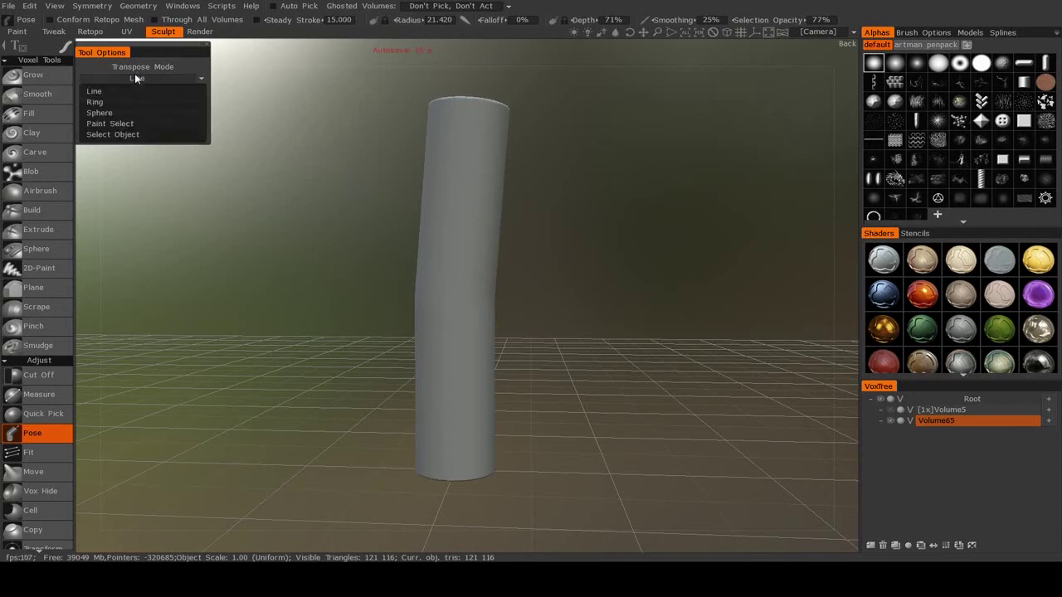
pyautogui.click(97, 103)
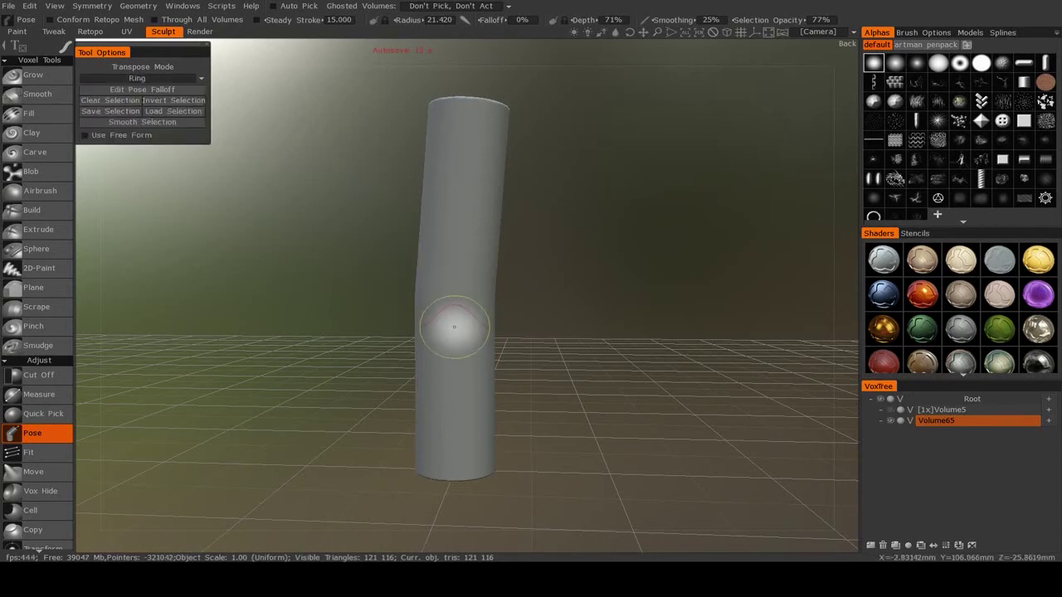
pyautogui.moveTo(454, 336); pyautogui.dragTo(453, 258)
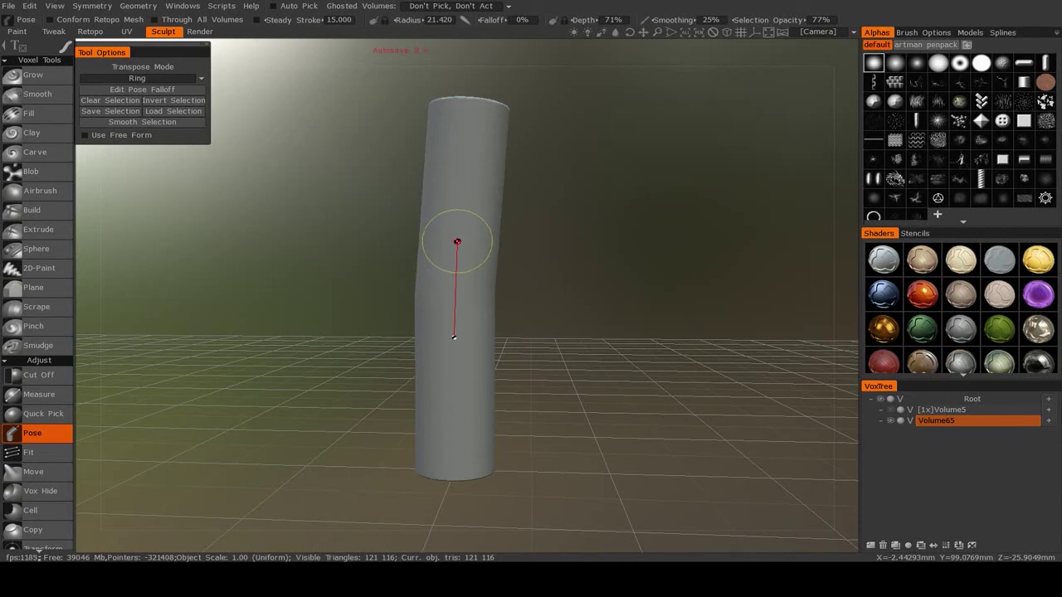
pyautogui.moveTo(456, 241); pyautogui.dragTo(457, 242)
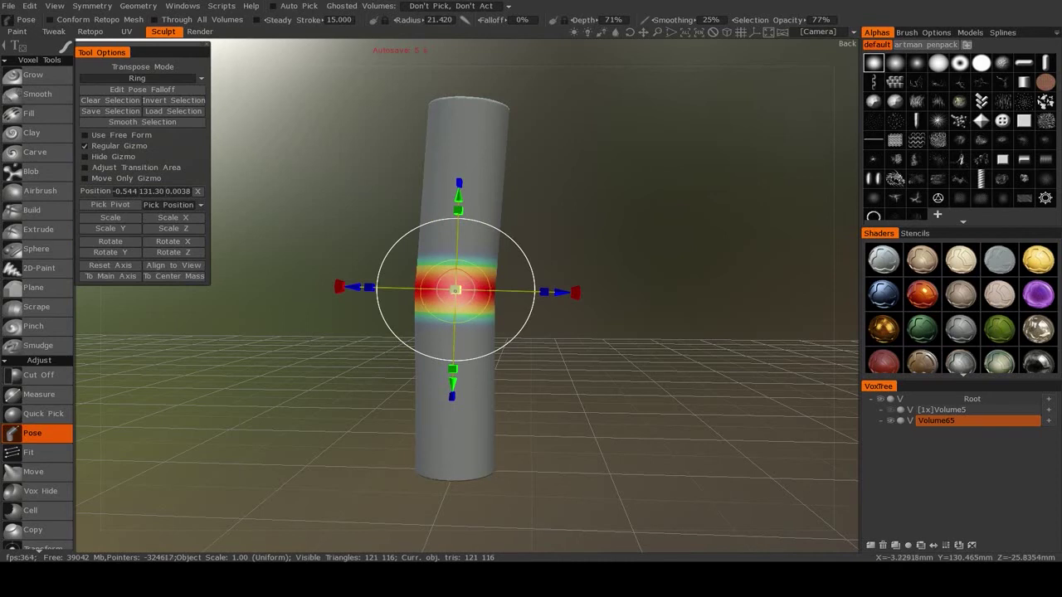
# - Try scaling the selected middle band inward to form a narrow neck, and undo the pinch
pyautogui.moveTo(455, 290); pyautogui.dragTo(434, 285)
pyautogui.moveTo(458, 211); pyautogui.dragTo(452, 103)
pyautogui.click(452, 72)
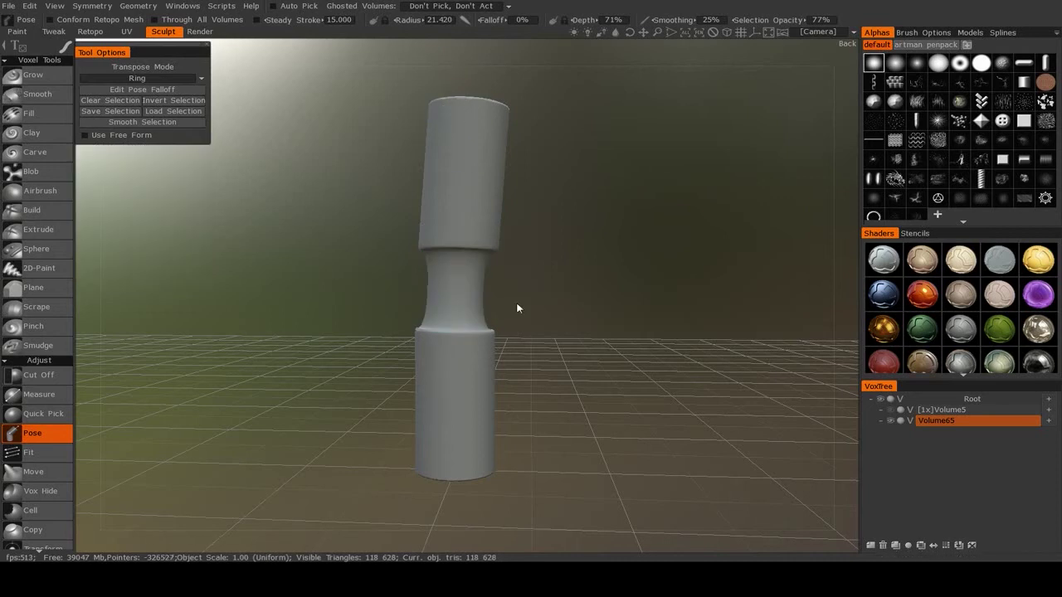
pyautogui.moveTo(559, 355); pyautogui.dragTo(522, 354)
pyautogui.hotkey('ctrl', 'z')
pyautogui.hotkey('ctrl', 'z')
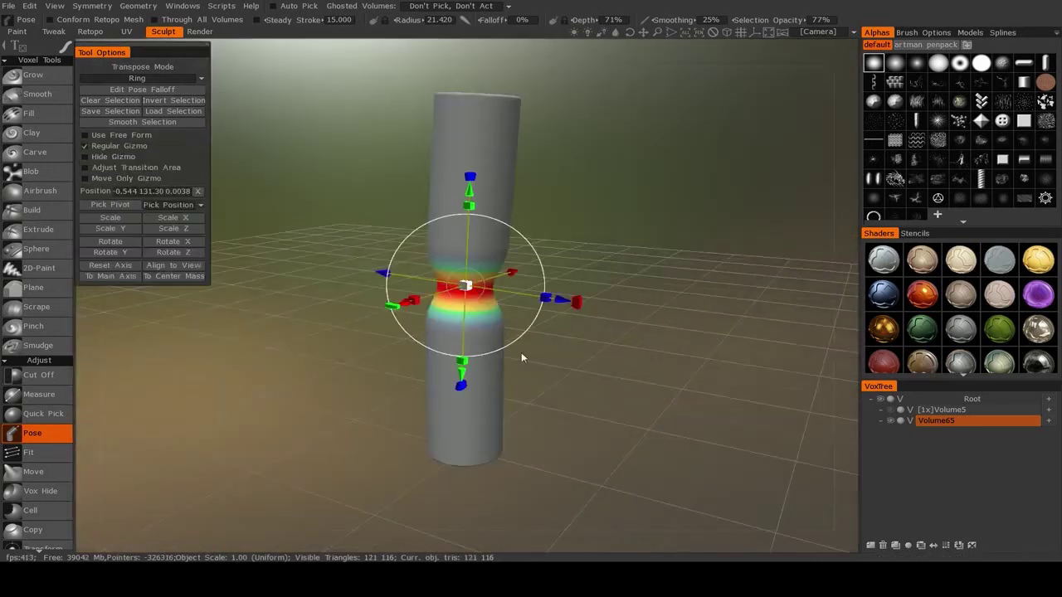
# - Switch the transpose mode to Sphere, select one side of the cylinder's top end, and move it outward and upward
pyautogui.click(167, 78)
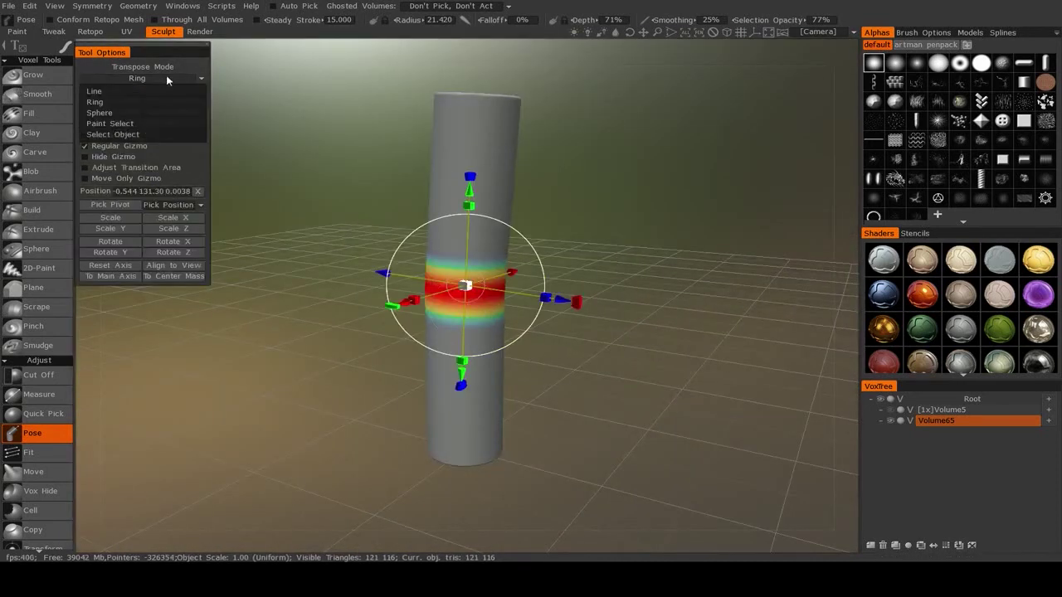
pyautogui.click(125, 111)
pyautogui.moveTo(468, 133); pyautogui.dragTo(595, 133)
pyautogui.moveTo(557, 194); pyautogui.dragTo(540, 238)
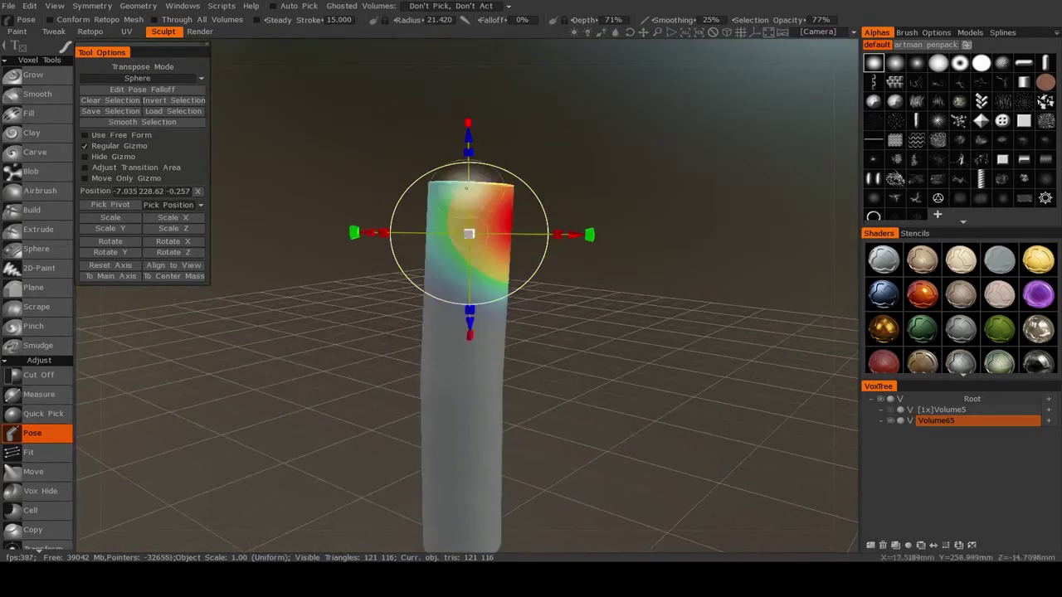
pyautogui.moveTo(465, 221); pyautogui.dragTo(582, 245)
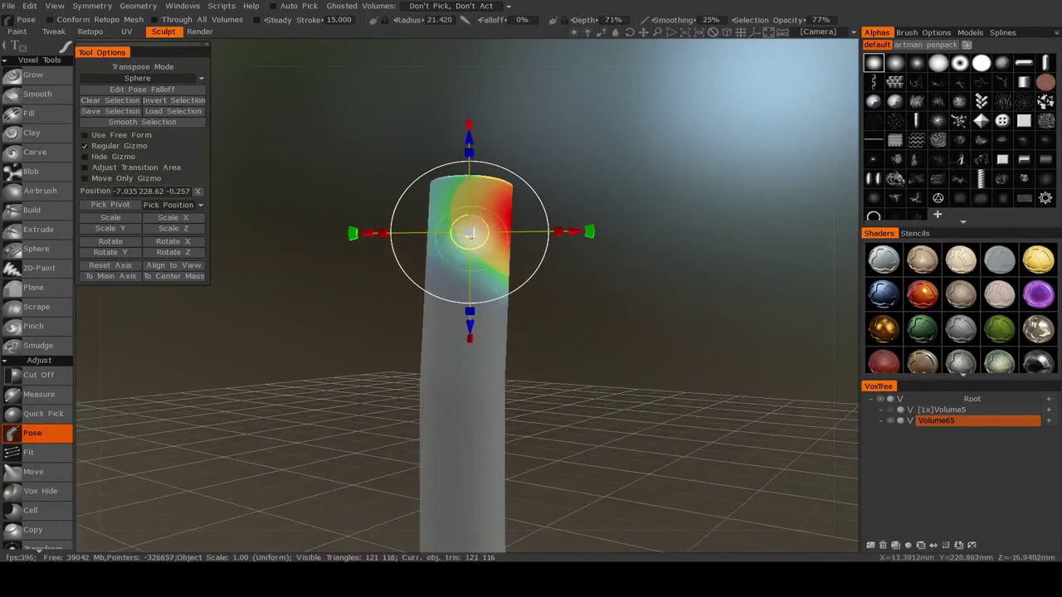
pyautogui.moveTo(484, 236); pyautogui.dragTo(503, 202)
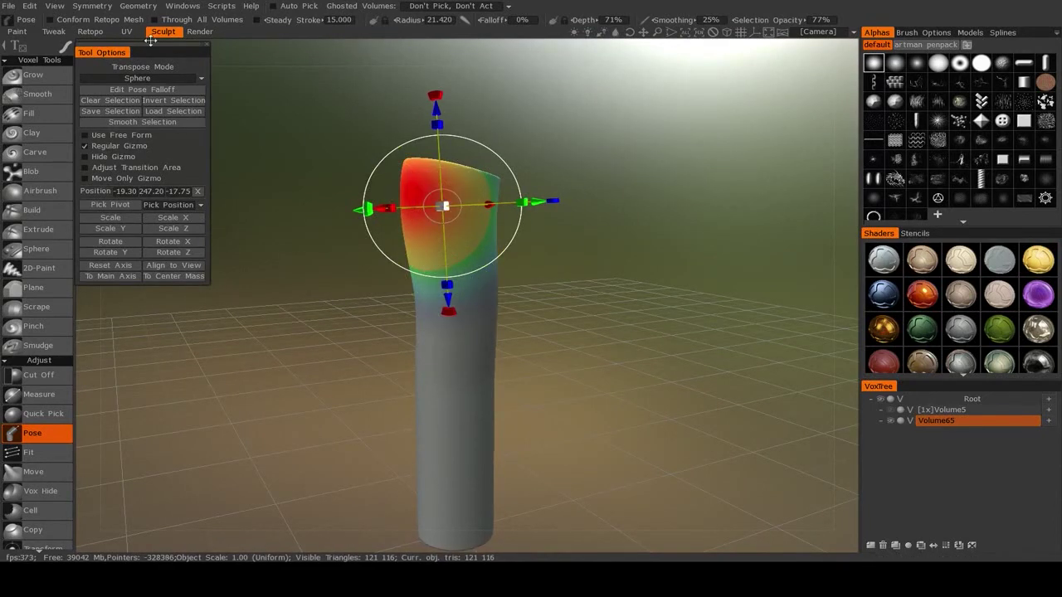
# - Return the transpose mode to Line and reshape the pose falloff curve into a steep early rise followed by a shallow slope
pyautogui.click(137, 78)
pyautogui.click(139, 99)
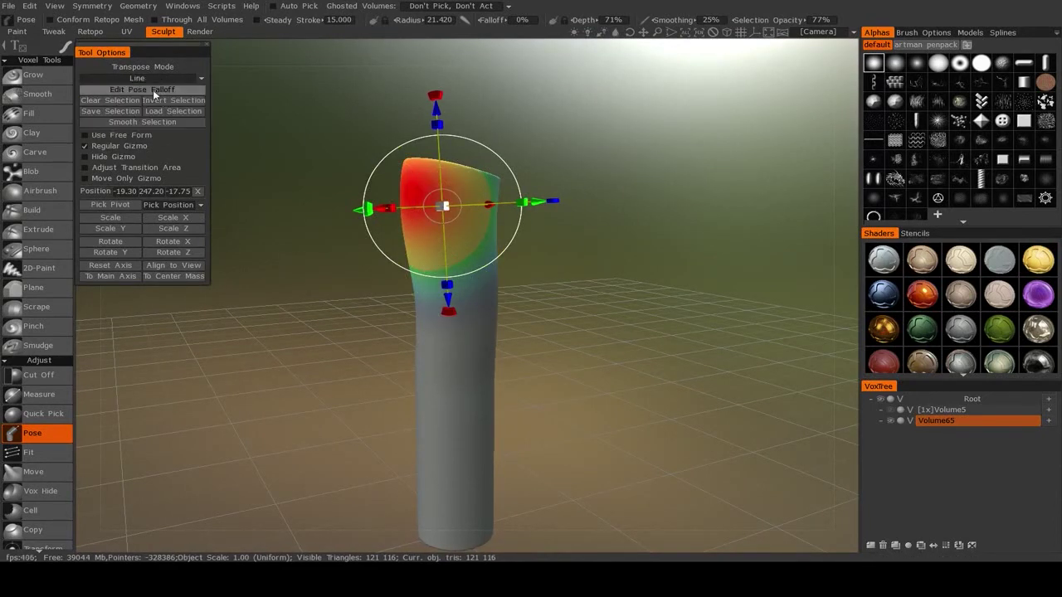
pyautogui.click(147, 90)
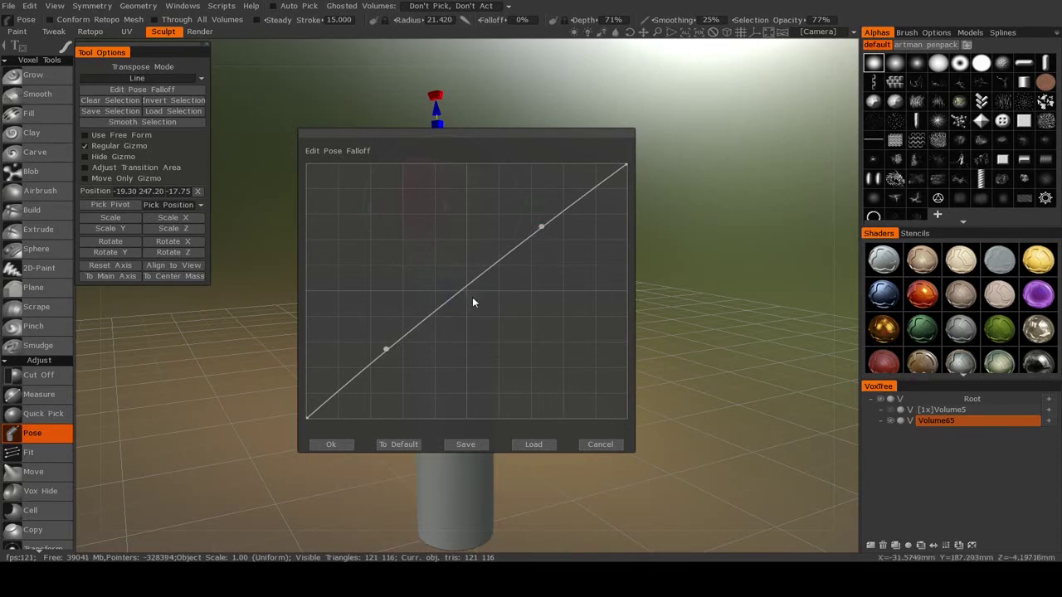
pyautogui.moveTo(473, 286); pyautogui.dragTo(427, 212)
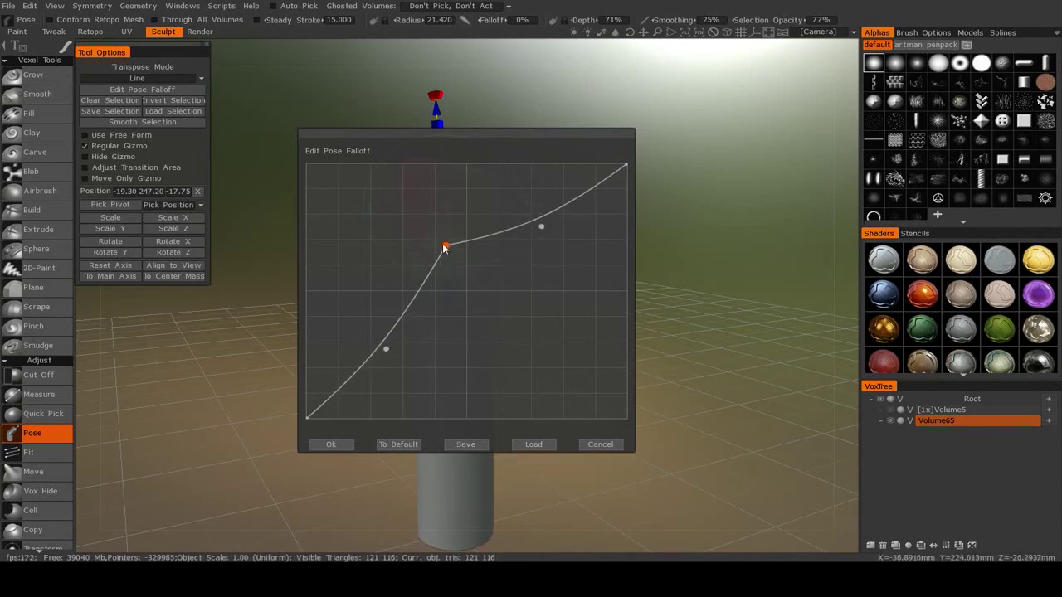
pyautogui.moveTo(445, 248); pyautogui.dragTo(392, 222)
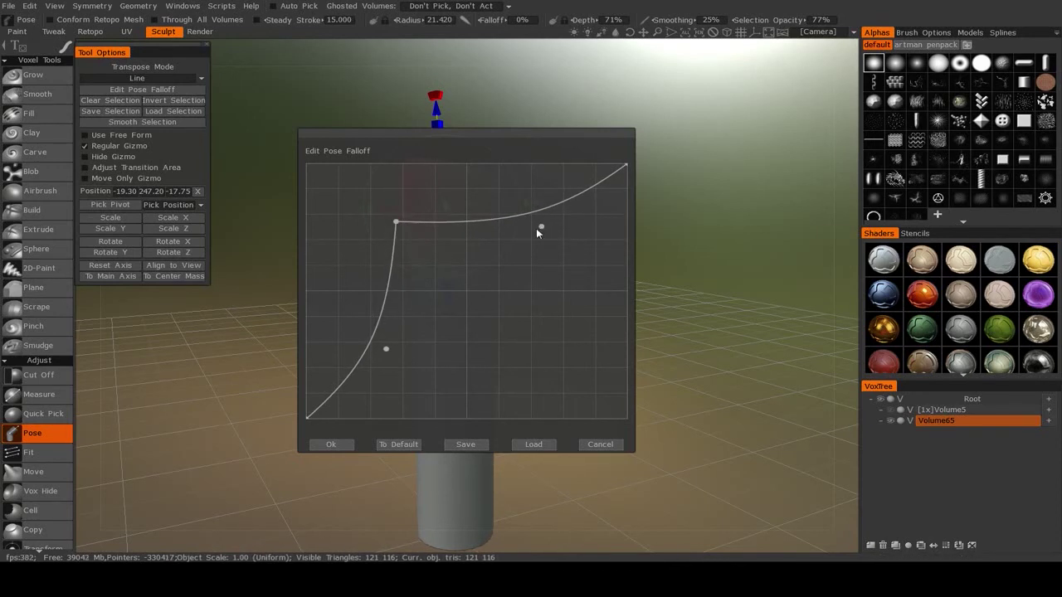
pyautogui.moveTo(540, 211); pyautogui.dragTo(541, 220)
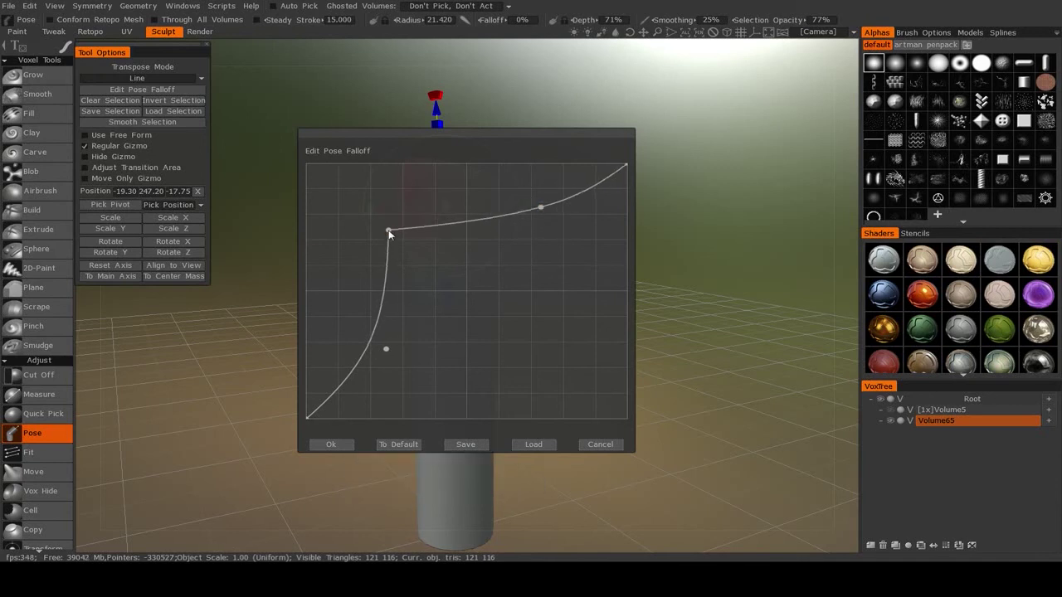
pyautogui.click(331, 445)
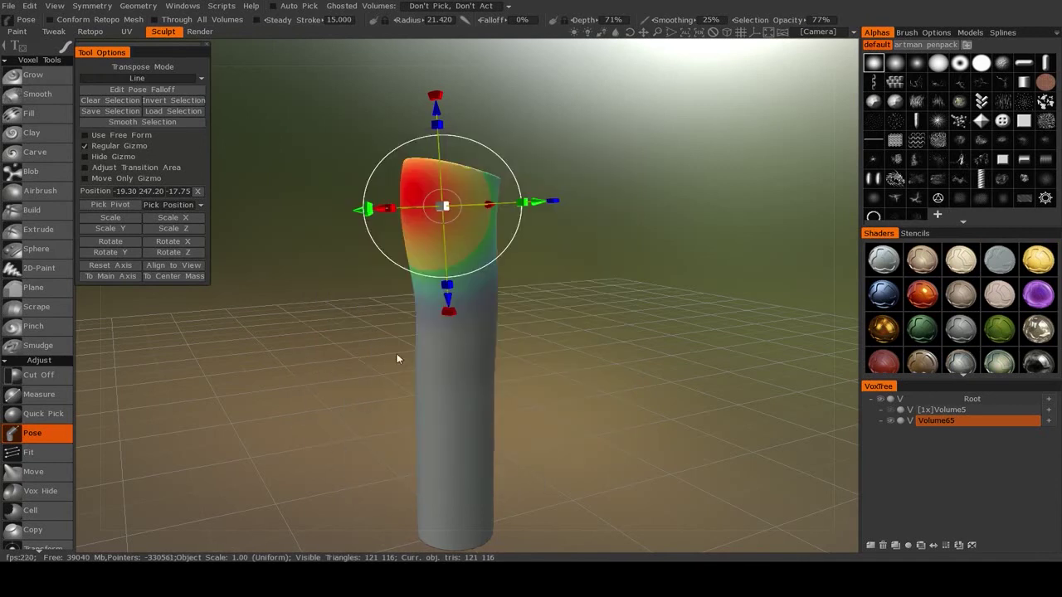
# - Draw a Line selection up the cylinder's middle to select its upper part with the edited falloff
pyautogui.moveTo(351, 277); pyautogui.dragTo(444, 400)
pyautogui.moveTo(448, 257); pyautogui.dragTo(449, 257)
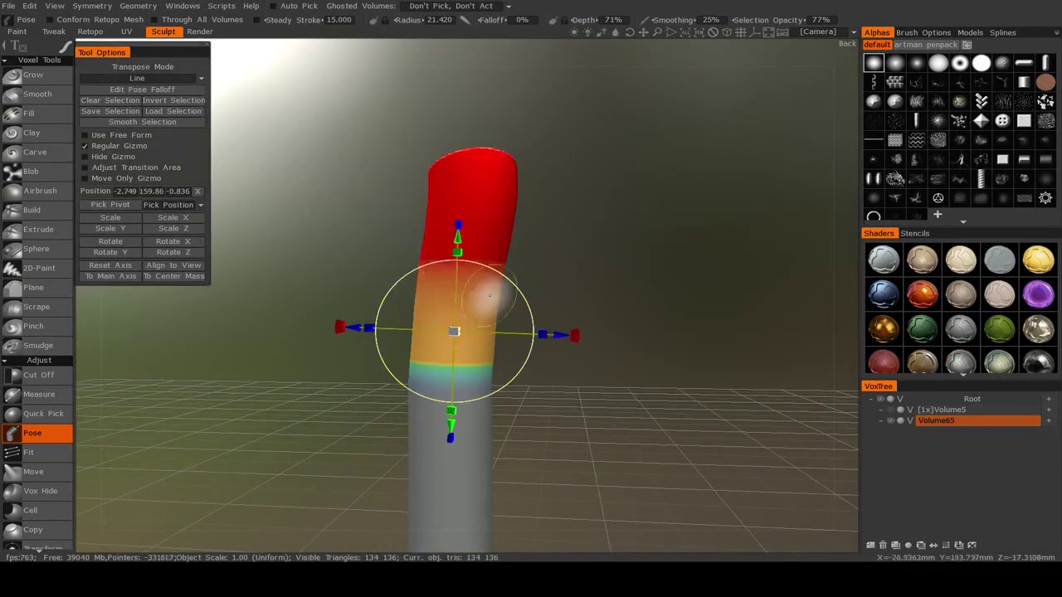
# - Scale up the selected upper part of the cylinder, and nudge the pose falloff curve's upper-left control point slightly
pyautogui.moveTo(538, 351)
pyautogui.mouseDown()
pyautogui.moveTo(458, 325)
pyautogui.moveTo(480, 337)
pyautogui.mouseUp()
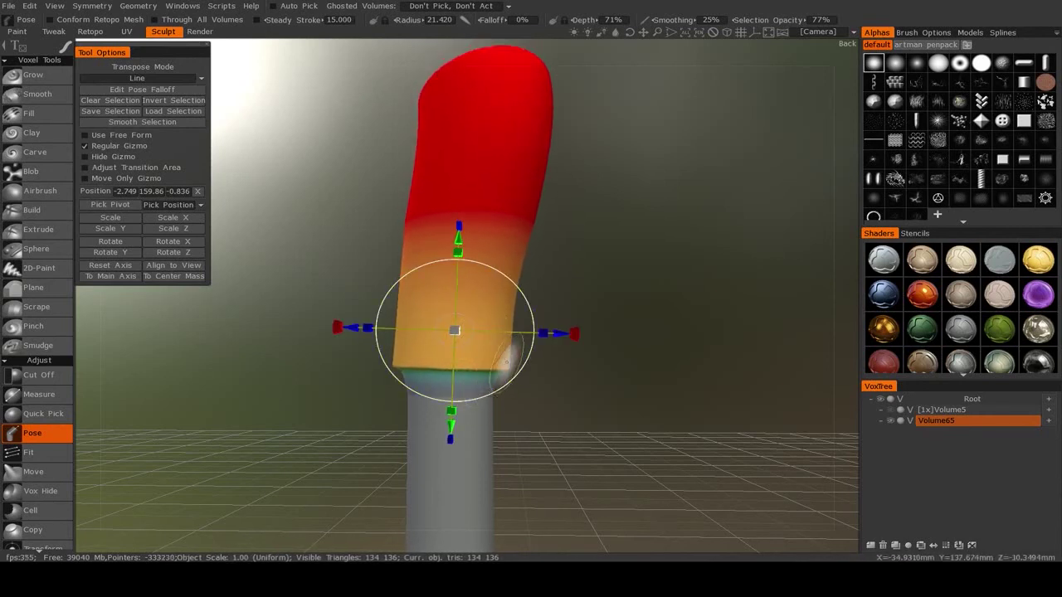
pyautogui.click(158, 90)
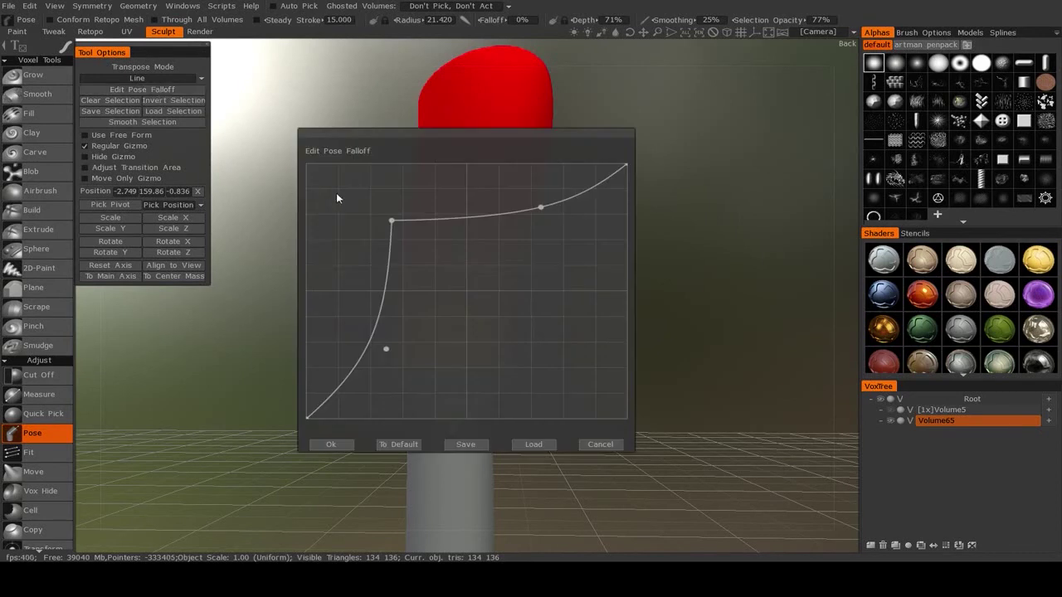
pyautogui.moveTo(391, 220); pyautogui.dragTo(390, 219)
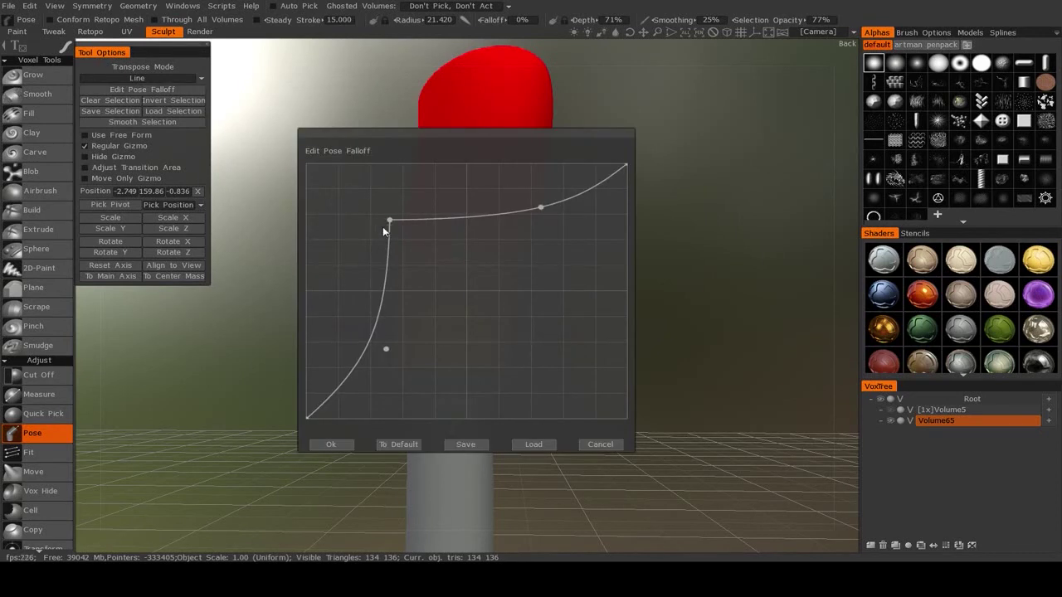
pyautogui.click(332, 445)
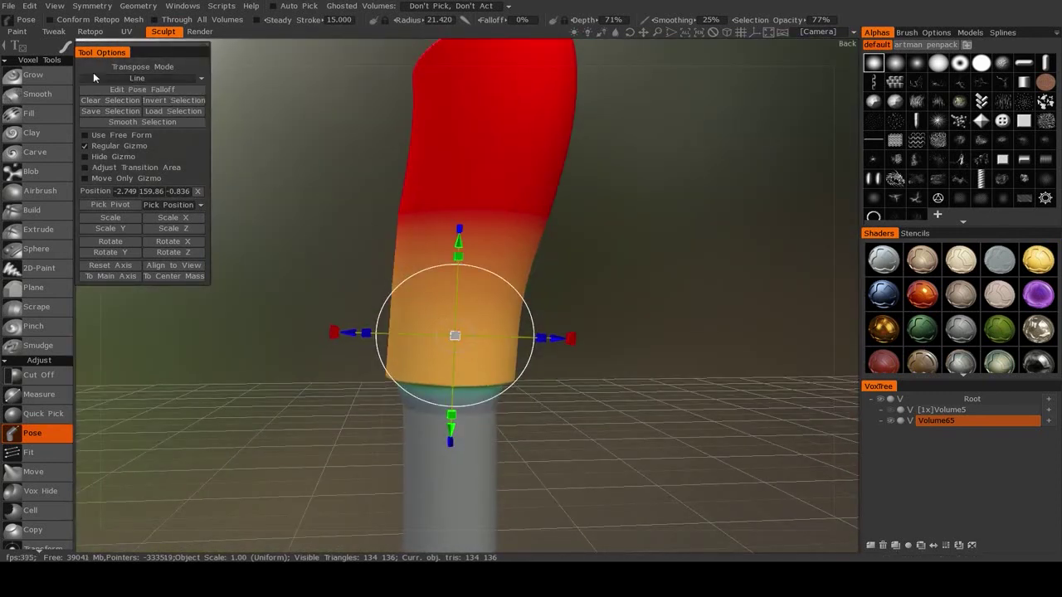
# - Reshape the Line pose falloff curve with an early peak, a middle point pulled down to zero and a steep rise after it
pyautogui.click(139, 89)
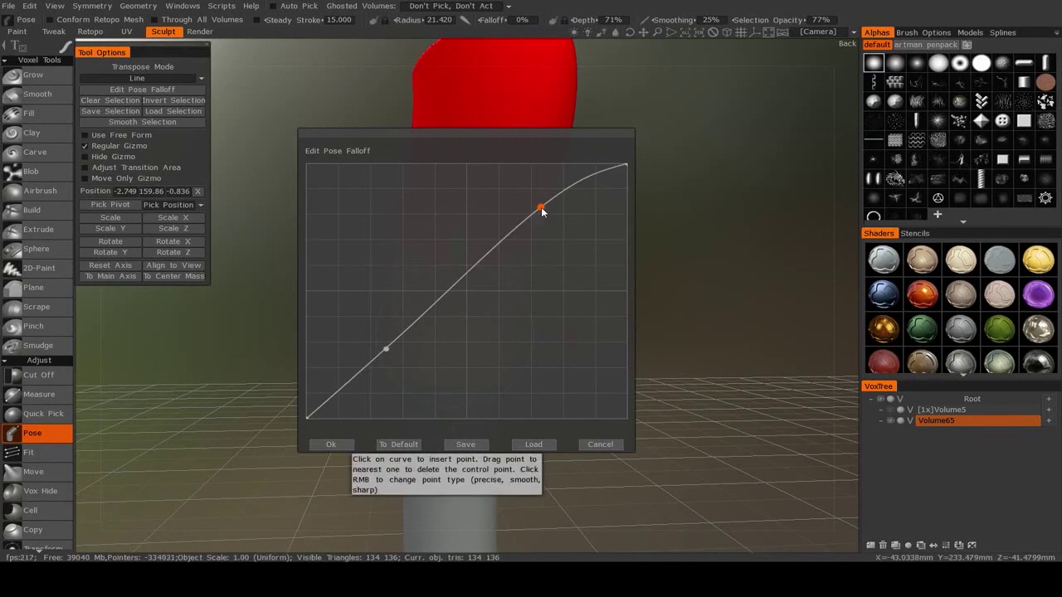
pyautogui.moveTo(541, 211); pyautogui.dragTo(547, 214)
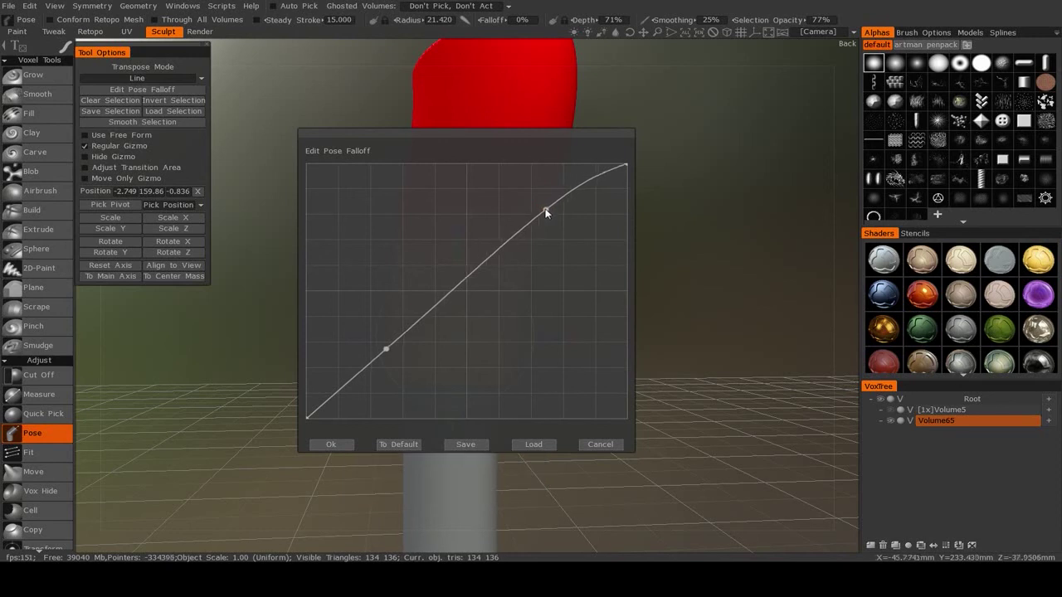
pyautogui.click(470, 282)
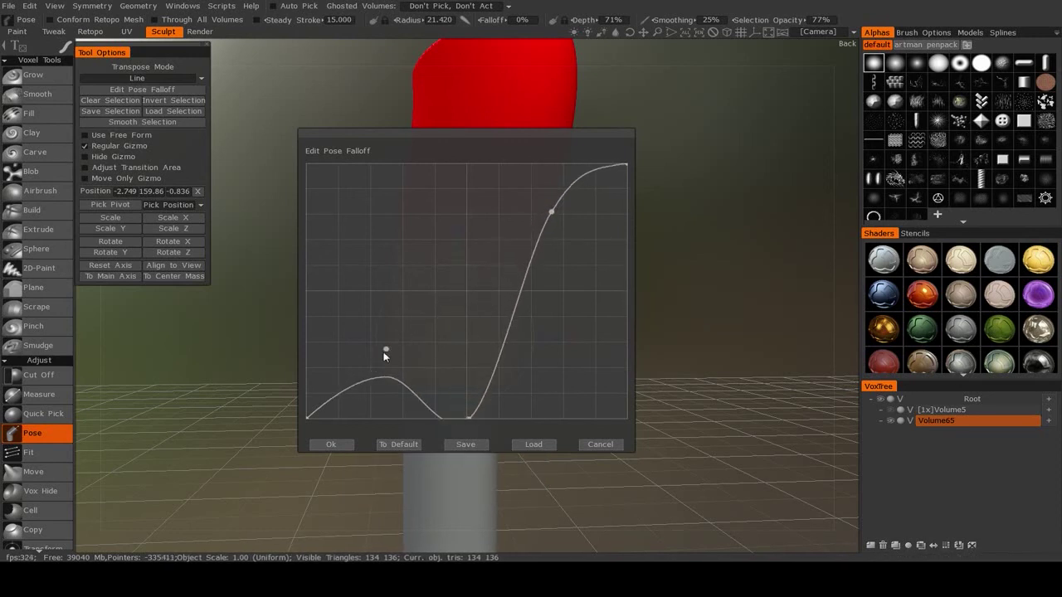
pyautogui.moveTo(385, 350); pyautogui.dragTo(387, 188)
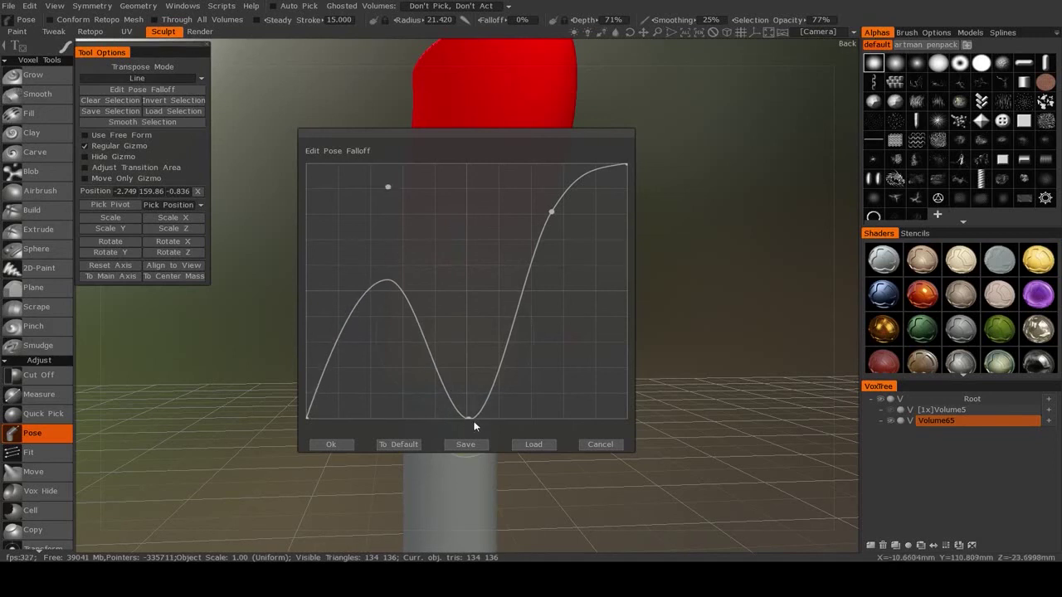
pyautogui.click(336, 448)
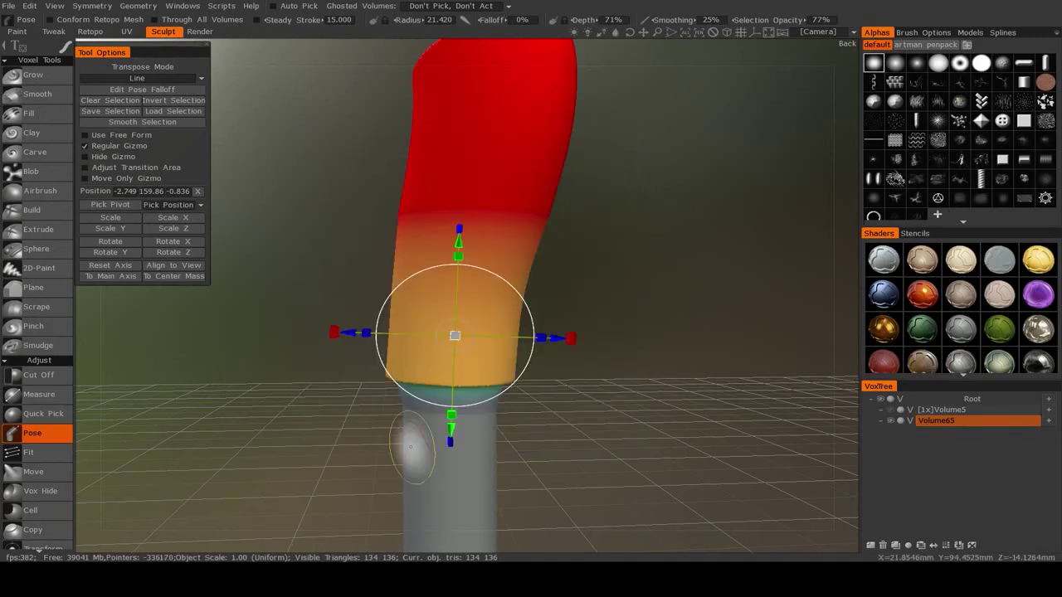
# - Draw a Line selection down the cylinder's lower part and scale it outward into bulges that follow the edited falloff
pyautogui.moveTo(503, 484); pyautogui.dragTo(509, 290, button='middle')
pyautogui.moveTo(476, 264); pyautogui.dragTo(476, 351)
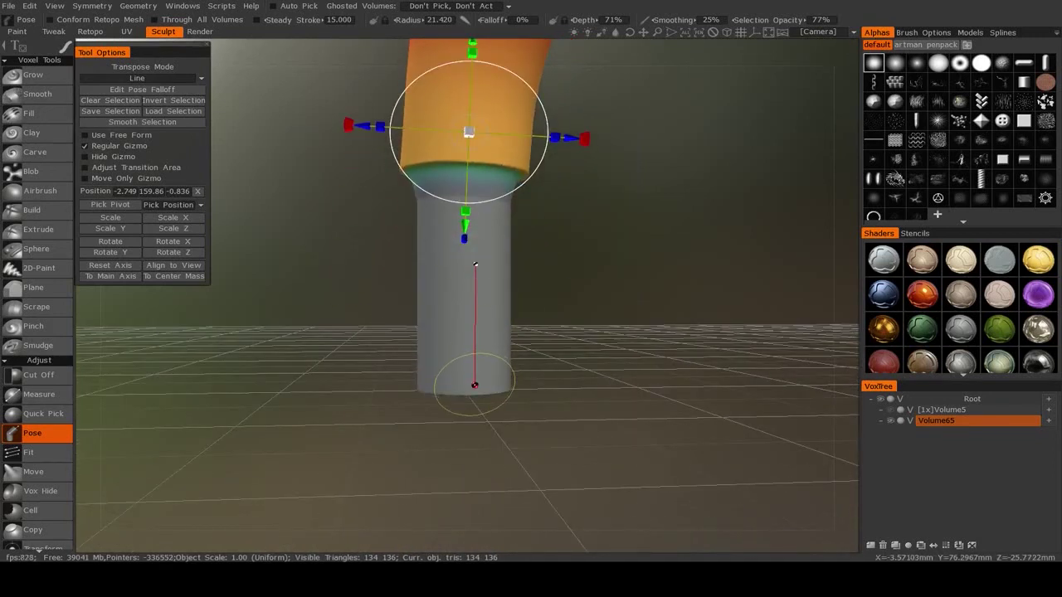
pyautogui.moveTo(475, 388); pyautogui.dragTo(474, 387)
pyautogui.moveTo(465, 316)
pyautogui.mouseDown()
pyautogui.moveTo(486, 315)
pyautogui.moveTo(452, 315)
pyautogui.moveTo(476, 317)
pyautogui.mouseUp()
pyautogui.moveTo(589, 423); pyautogui.dragTo(594, 373)
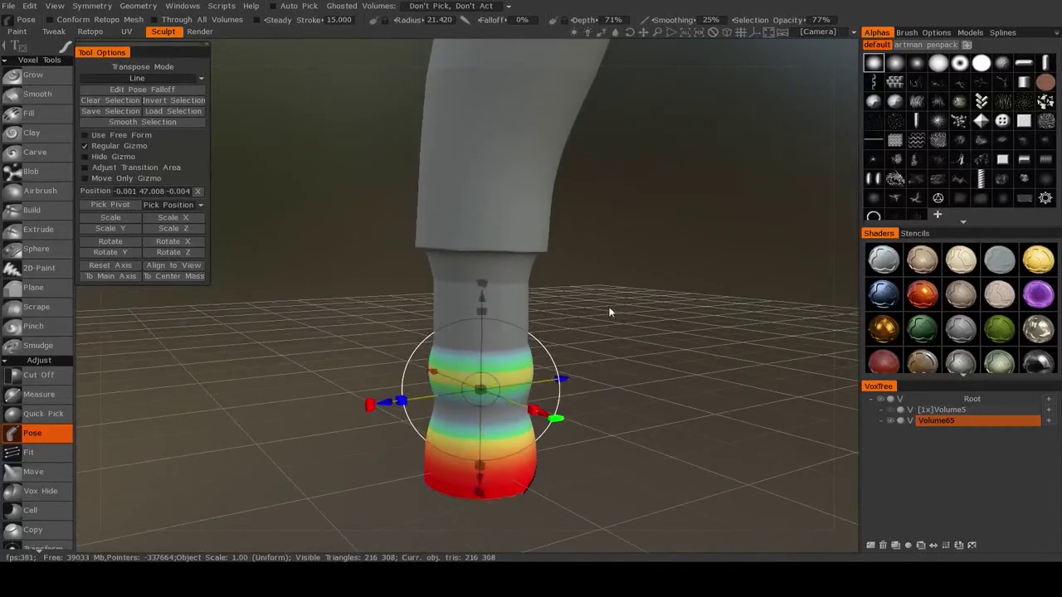
pyautogui.moveTo(592, 308); pyautogui.dragTo(563, 286)
pyautogui.moveTo(563, 286); pyautogui.dragTo(550, 382, button='middle')
pyautogui.moveTo(551, 381); pyautogui.dragTo(565, 337, button='right')
pyautogui.moveTo(565, 337); pyautogui.dragTo(524, 369, button='middle')
pyautogui.moveTo(525, 369); pyautogui.dragTo(514, 410, button='right')
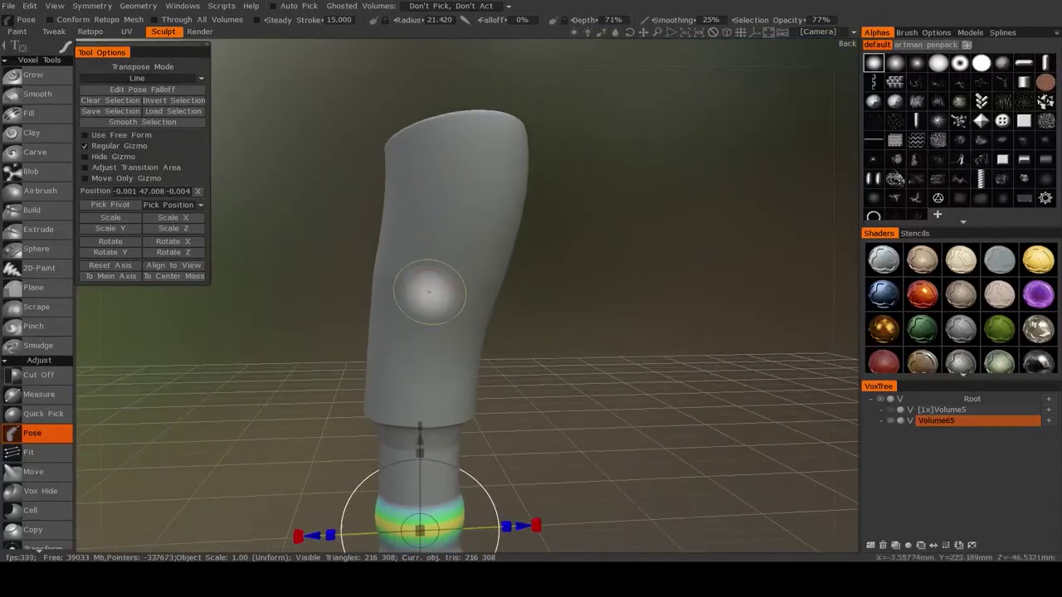
# - Switch the transpose mode to Ring and reshape its pose falloff into two tall peaks with the middle point at zero
pyautogui.click(137, 78)
pyautogui.click(114, 103)
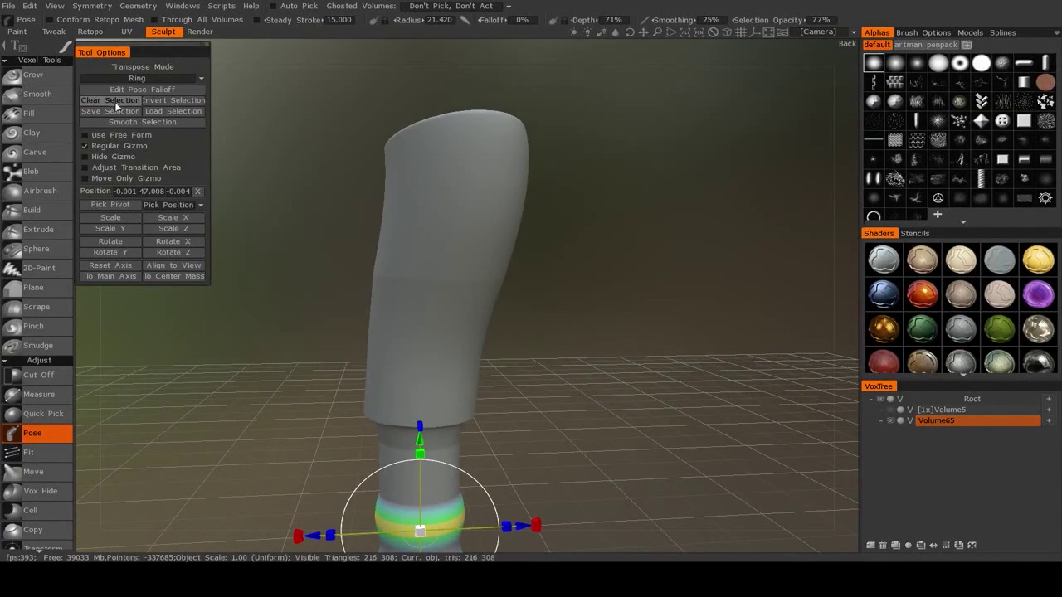
pyautogui.click(146, 88)
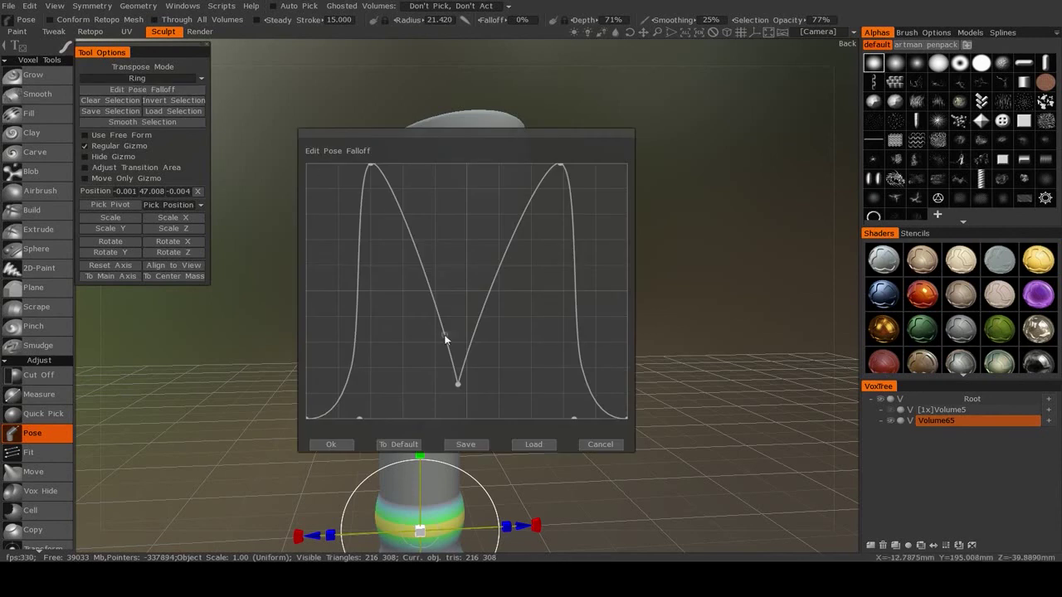
pyautogui.moveTo(457, 380); pyautogui.dragTo(455, 424)
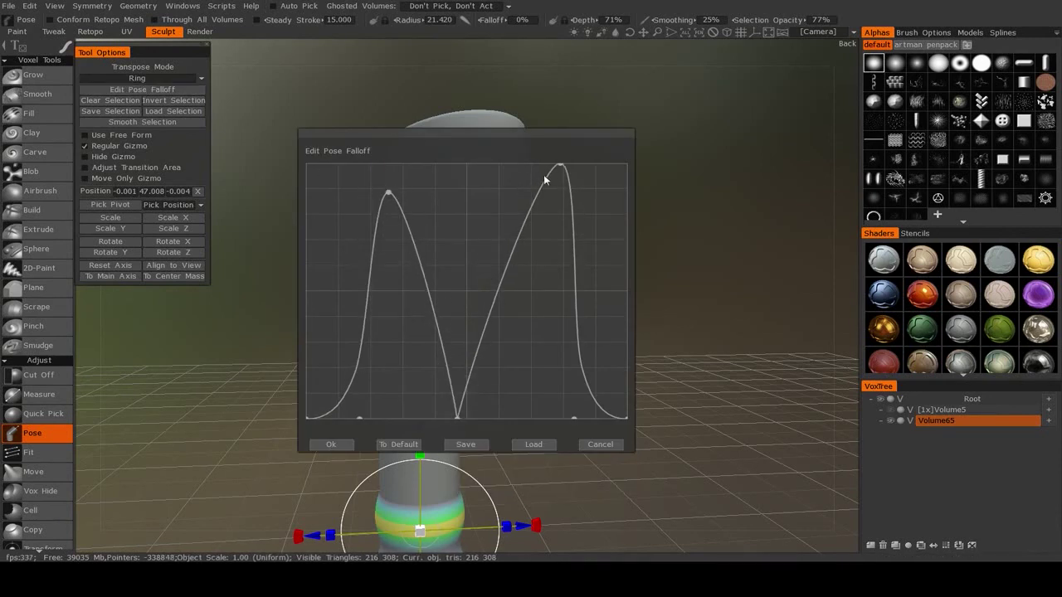
pyautogui.moveTo(545, 177); pyautogui.dragTo(548, 179)
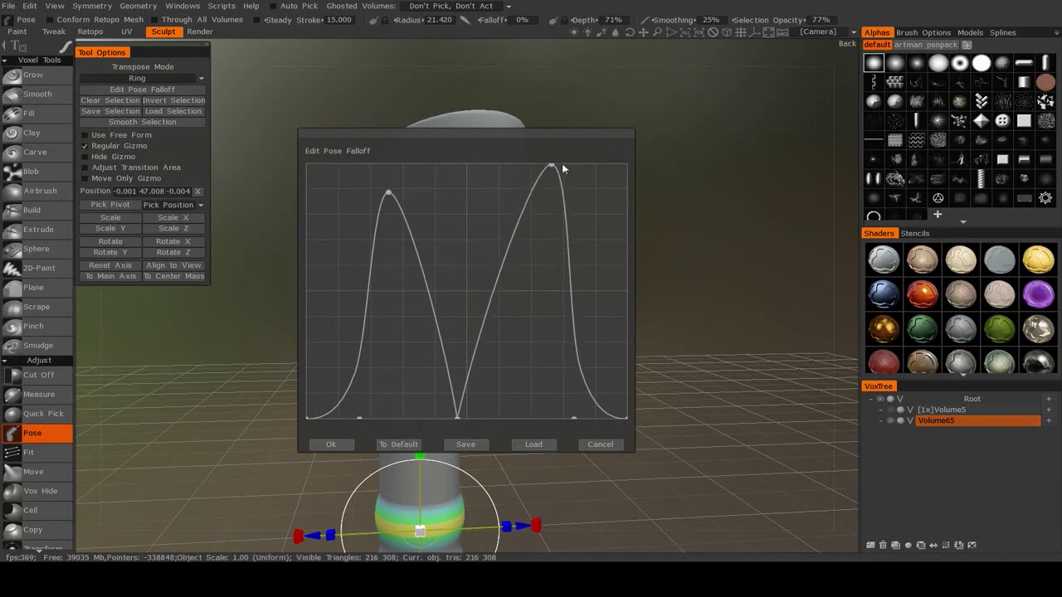
pyautogui.moveTo(387, 196); pyautogui.dragTo(380, 167)
pyautogui.click(331, 444)
# - Draw a Ring selection across the cylinder's wide upper part and scale it inward to pinch two grooves around a ridge
pyautogui.moveTo(434, 254); pyautogui.dragTo(430, 335)
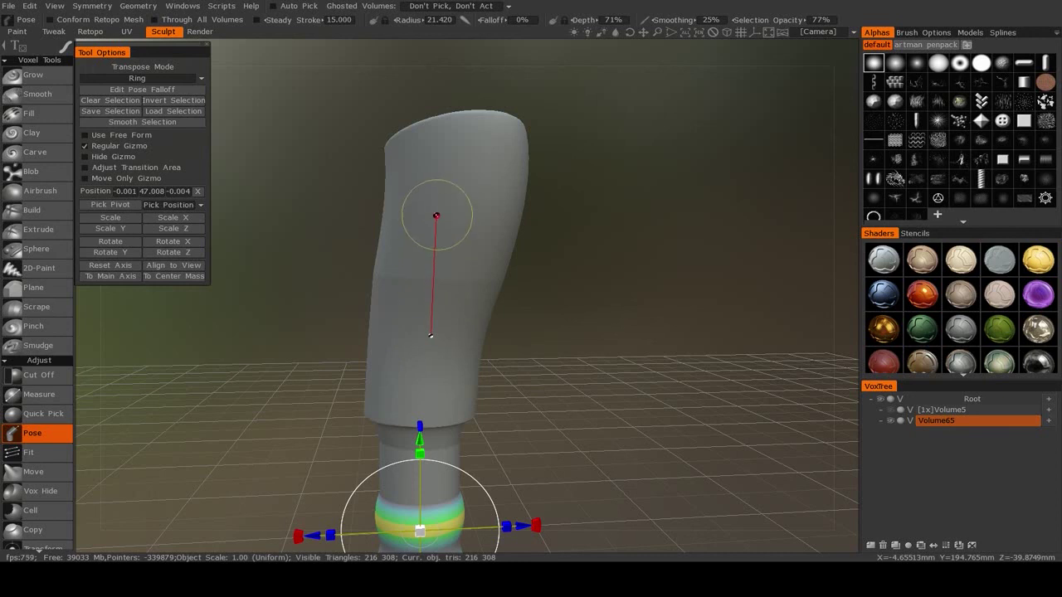
pyautogui.moveTo(436, 214); pyautogui.dragTo(436, 218)
pyautogui.moveTo(542, 322); pyautogui.dragTo(627, 343)
pyautogui.moveTo(375, 352); pyautogui.dragTo(353, 334)
pyautogui.moveTo(454, 282); pyautogui.dragTo(426, 280)
pyautogui.moveTo(573, 345)
pyautogui.mouseDown()
pyautogui.moveTo(334, 350)
pyautogui.moveTo(545, 384)
pyautogui.moveTo(514, 415)
pyautogui.moveTo(573, 357)
pyautogui.mouseUp()
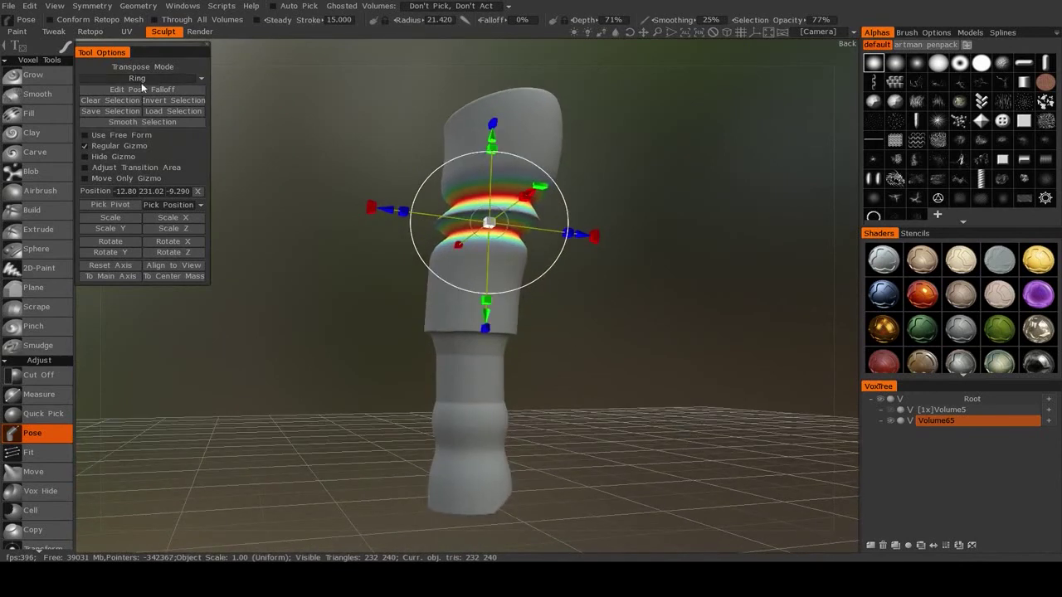
# - Switch the transpose mode to Paint Select and paint a selection patch on the side of the cylinder's upper end
pyautogui.click(194, 80)
pyautogui.click(132, 124)
pyautogui.moveTo(497, 158); pyautogui.dragTo(477, 151)
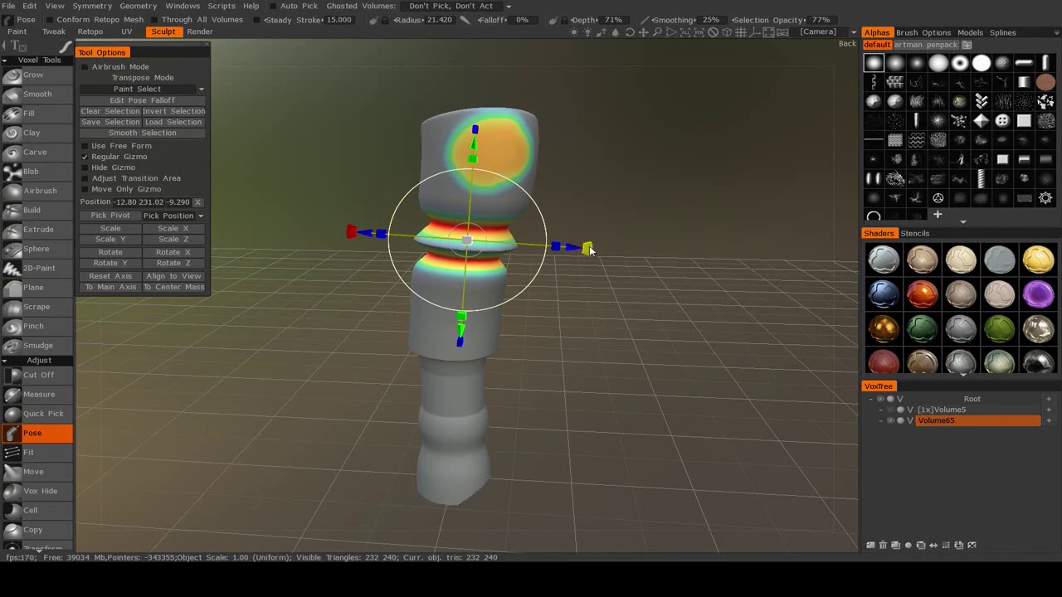
pyautogui.moveTo(588, 249)
pyautogui.mouseDown()
pyautogui.moveTo(583, 261)
pyautogui.moveTo(573, 199)
pyautogui.moveTo(579, 280)
pyautogui.mouseUp()
pyautogui.moveTo(579, 217)
pyautogui.mouseDown()
pyautogui.moveTo(536, 207)
pyautogui.moveTo(422, 236)
pyautogui.moveTo(393, 211)
pyautogui.mouseUp()
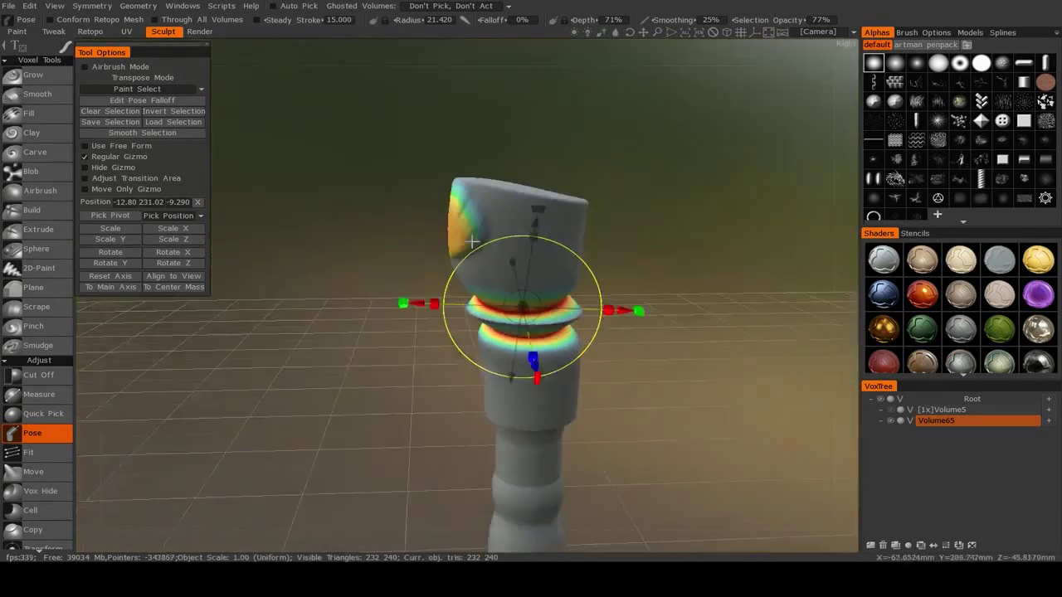
pyautogui.moveTo(405, 234); pyautogui.dragTo(451, 244)
pyautogui.moveTo(375, 287); pyautogui.dragTo(566, 281)
# - Undo the painted selection, the pinched grooves and the Ring selection on the cylinder's upper part
pyautogui.hotkey('ctrl', 'z')
pyautogui.hotkey('ctrl', 'z')
pyautogui.hotkey('ctrl', 'z')
pyautogui.hotkey('ctrl', 'z')
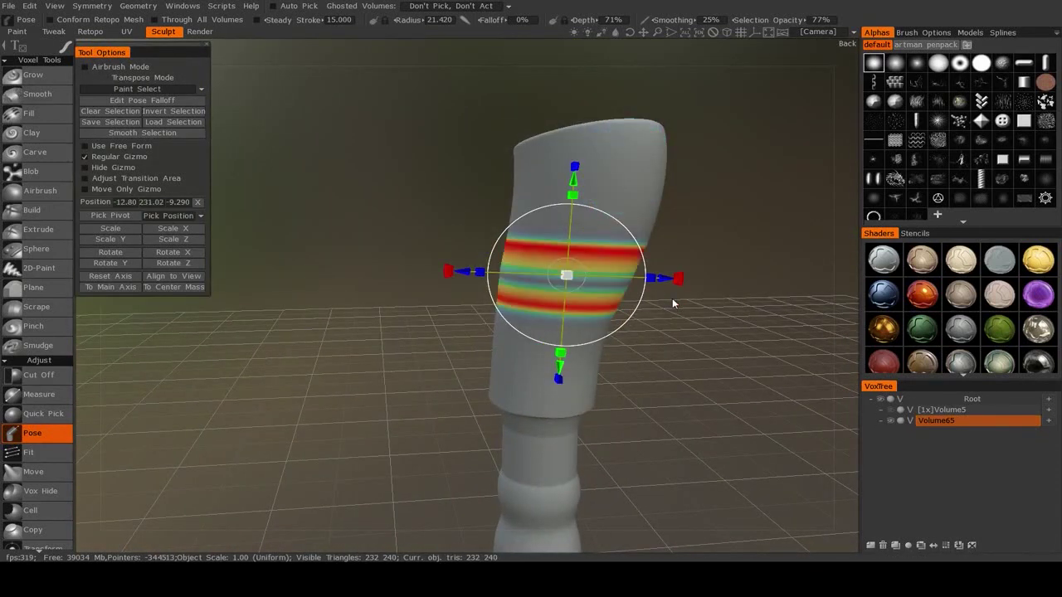
pyautogui.hotkey('ctrl', 'z')
pyautogui.scroll(-2, 634, 395)
pyautogui.moveTo(628, 402); pyautogui.dragTo(590, 292, button='middle')
pyautogui.scroll(2, 551, 299)
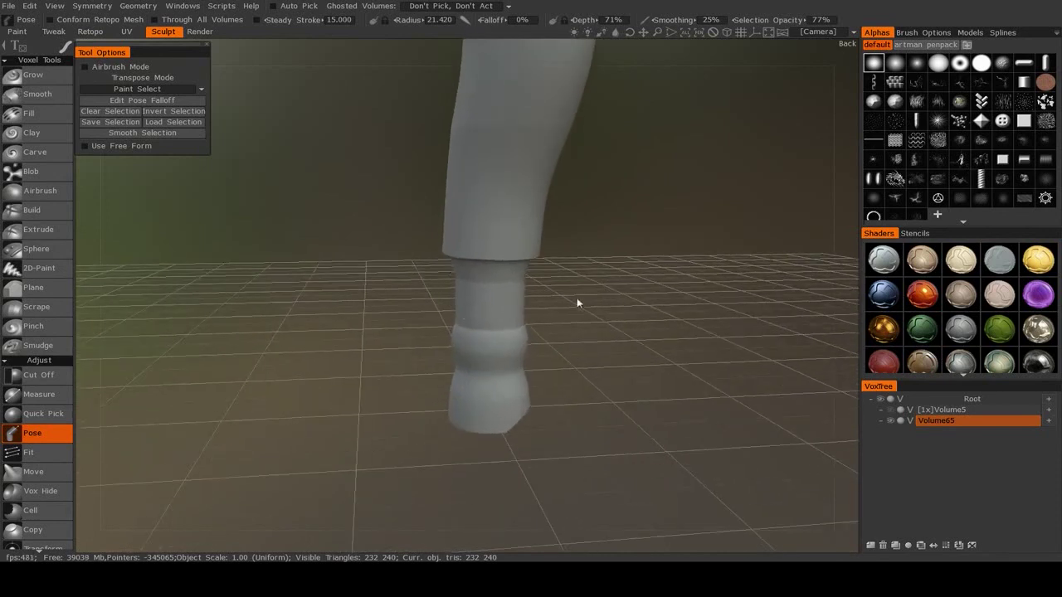
pyautogui.scroll(-2, 37, 415)
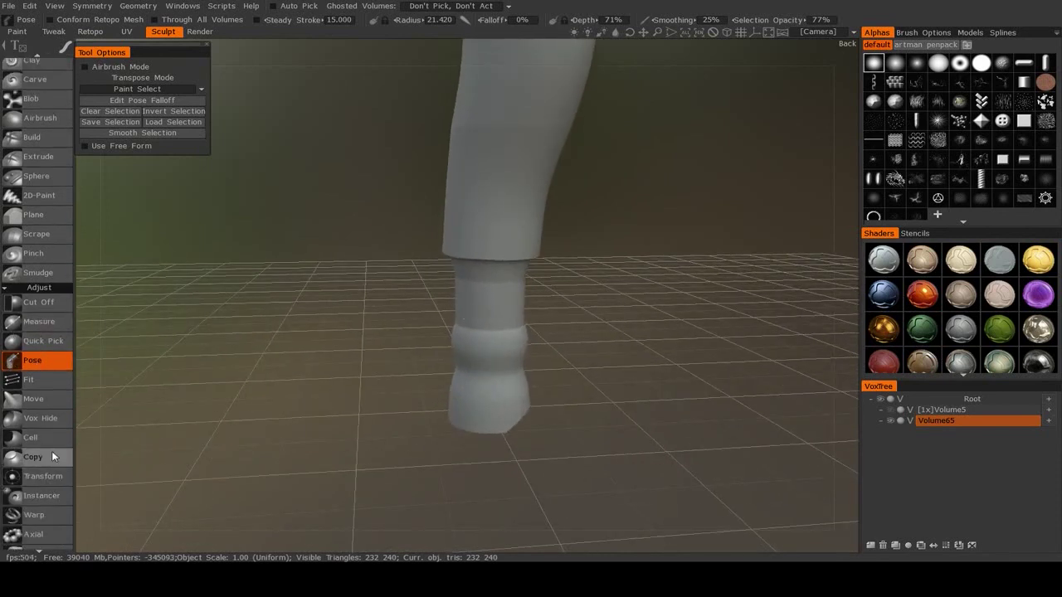
pyautogui.scroll(-1, 52, 455)
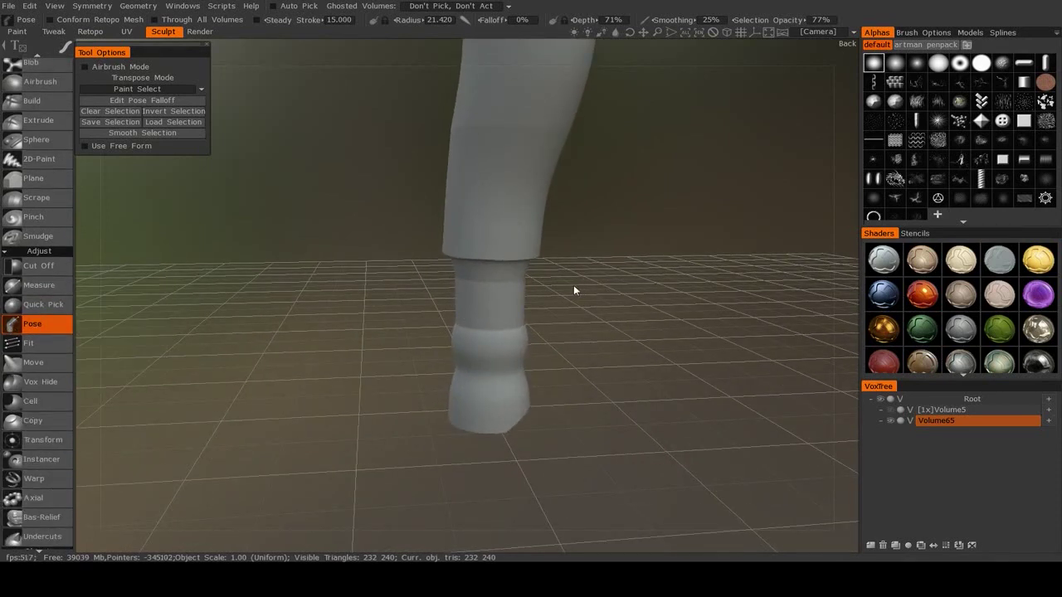
pyautogui.moveTo(589, 249); pyautogui.dragTo(586, 368, button='middle')
pyautogui.scroll(-2, 590, 280)
pyautogui.moveTo(586, 368); pyautogui.dragTo(529, 387)
pyautogui.scroll(3, 528, 387)
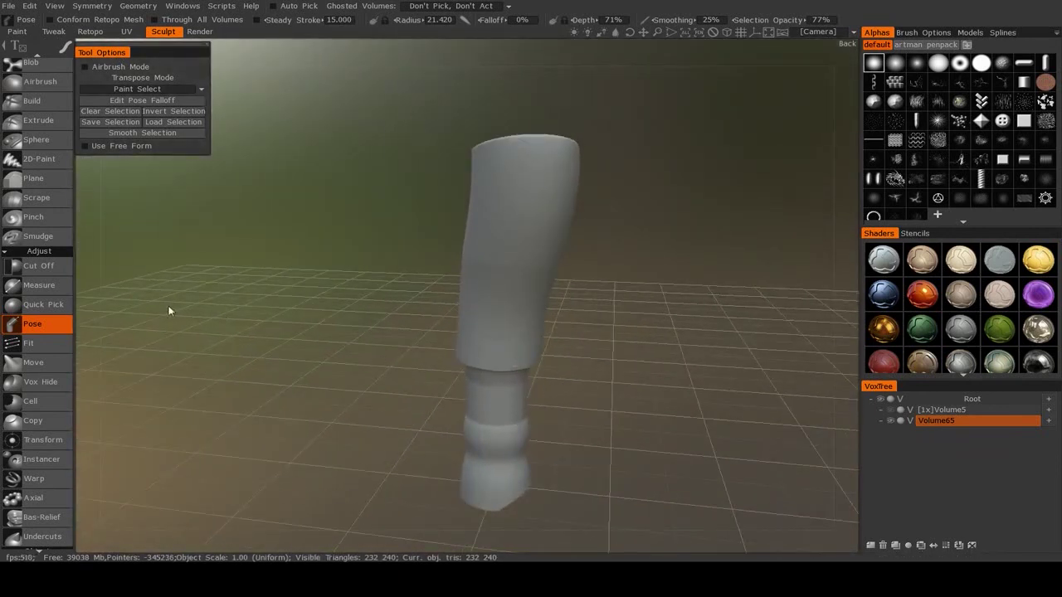
pyautogui.scroll(-3, 33, 297)
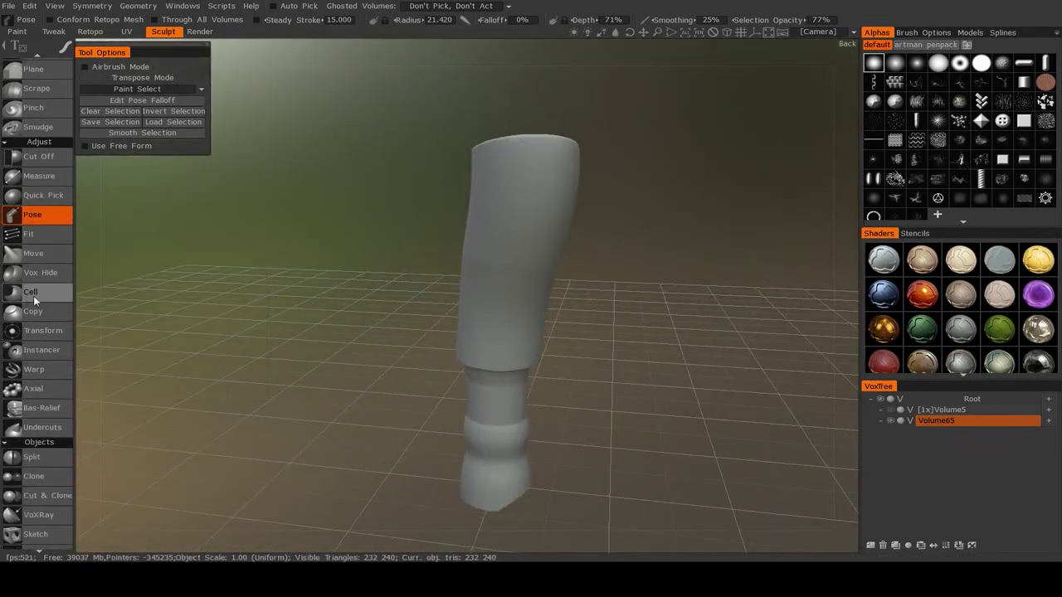